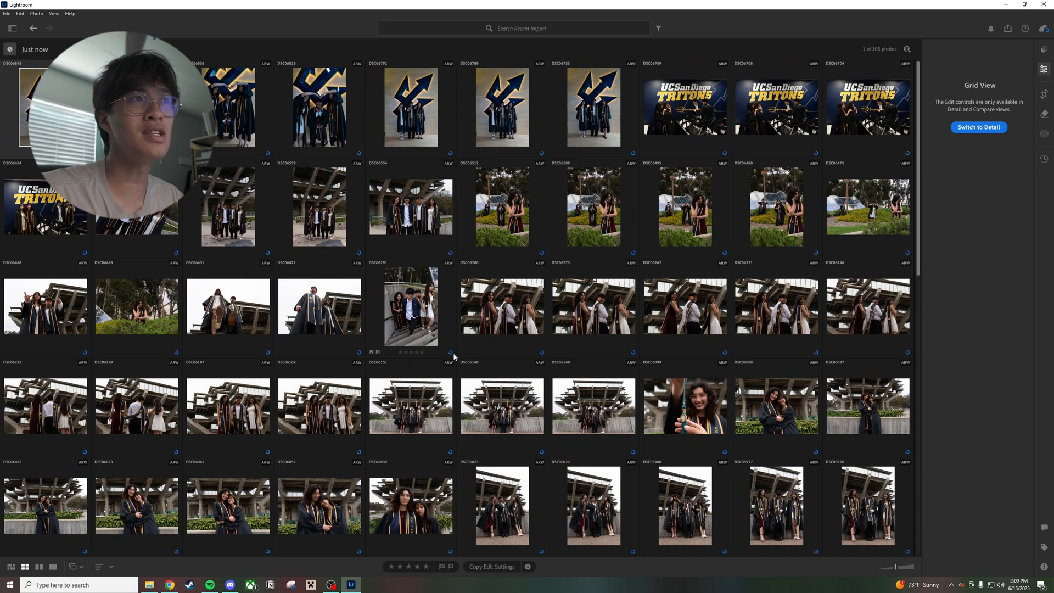
Open the photo of the three graduates walking and looking at one another on the path from the recent import
scroll(453, 356, down, 10)
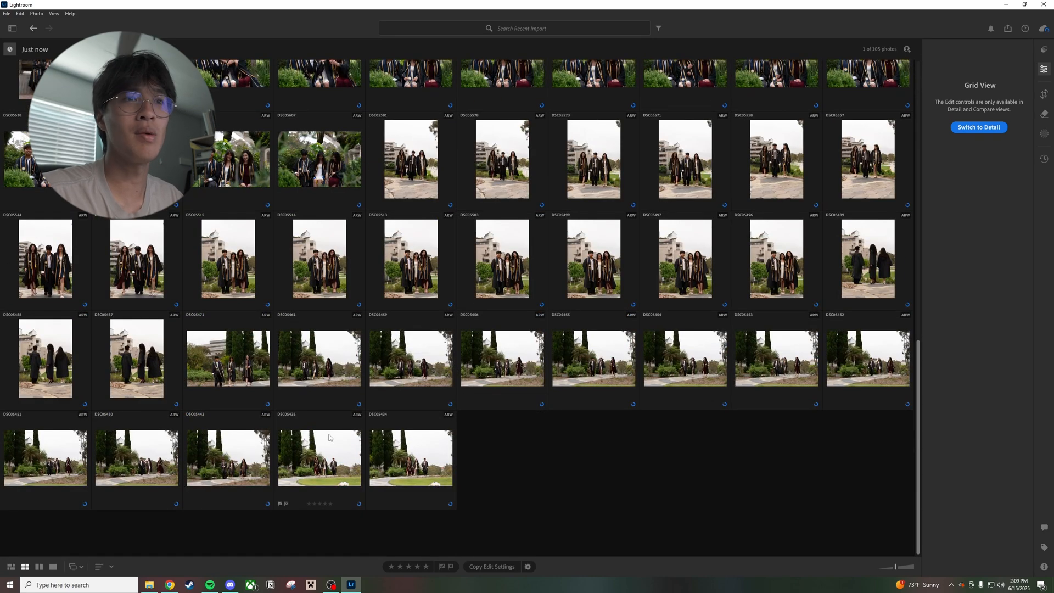
double_click(330, 438)
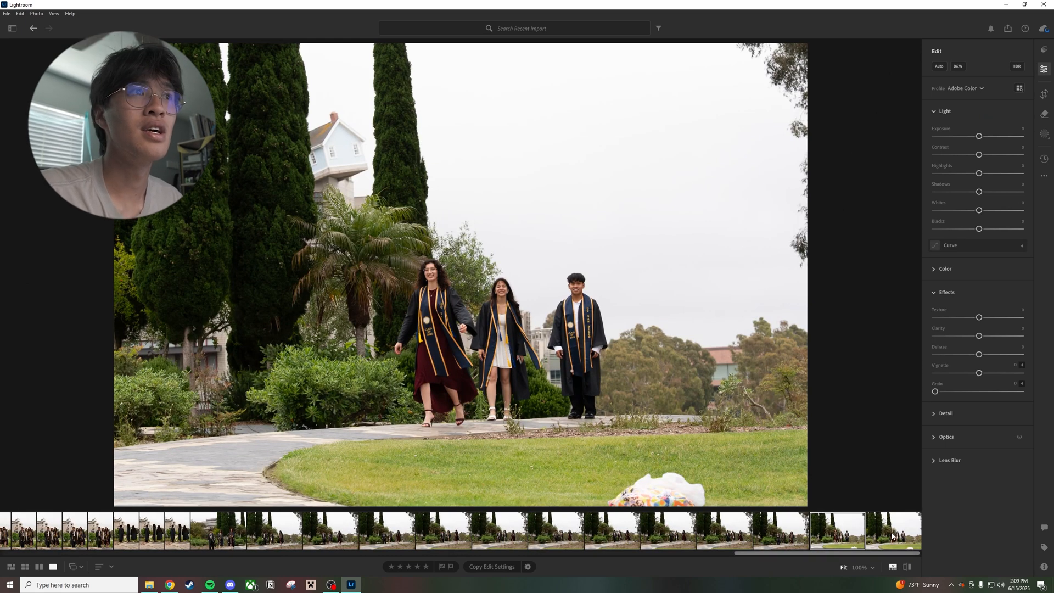
click(894, 535)
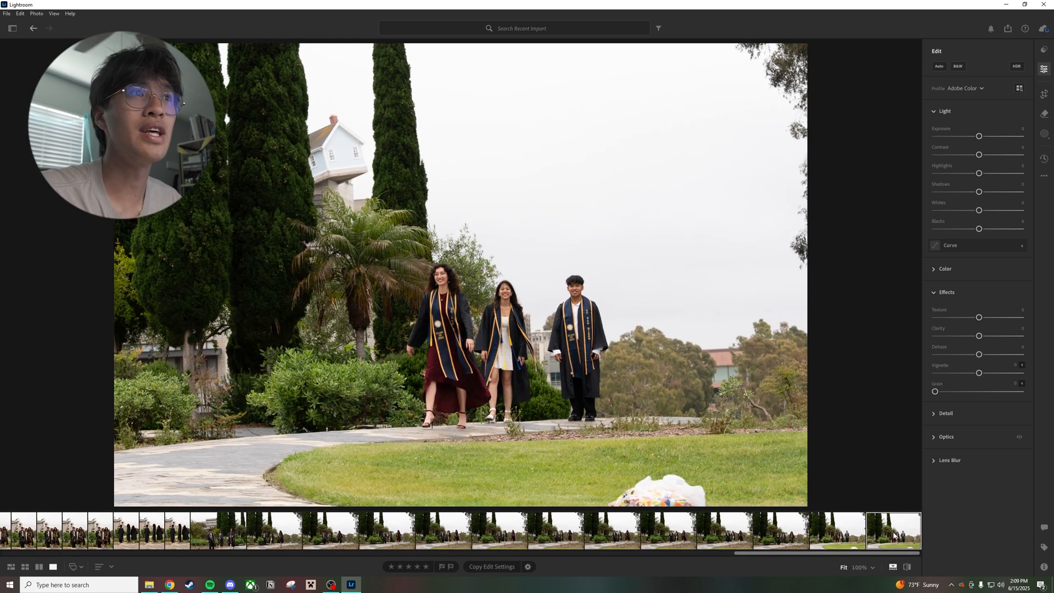
click(807, 535)
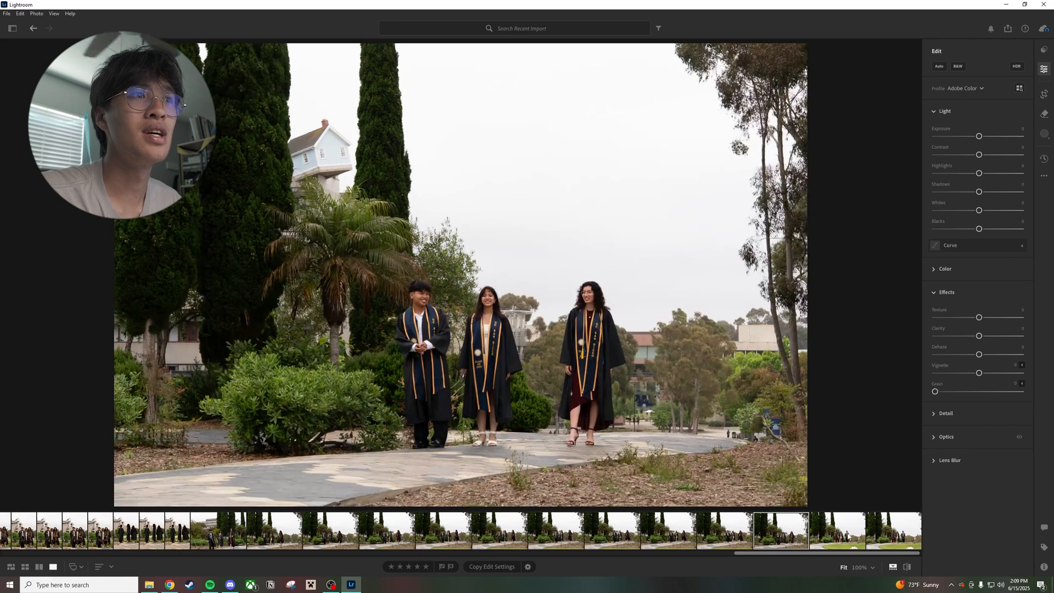
click(849, 536)
click(568, 530)
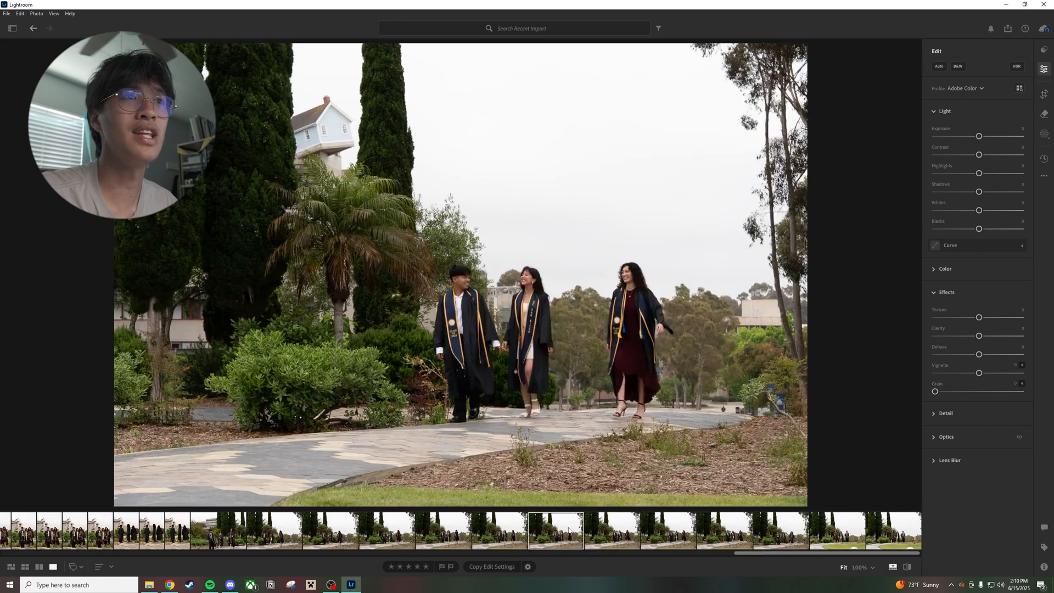
Fade the tone curve by lifting the black point, adding a raised shadow point and lowering the white point to about 88
click(1021, 245)
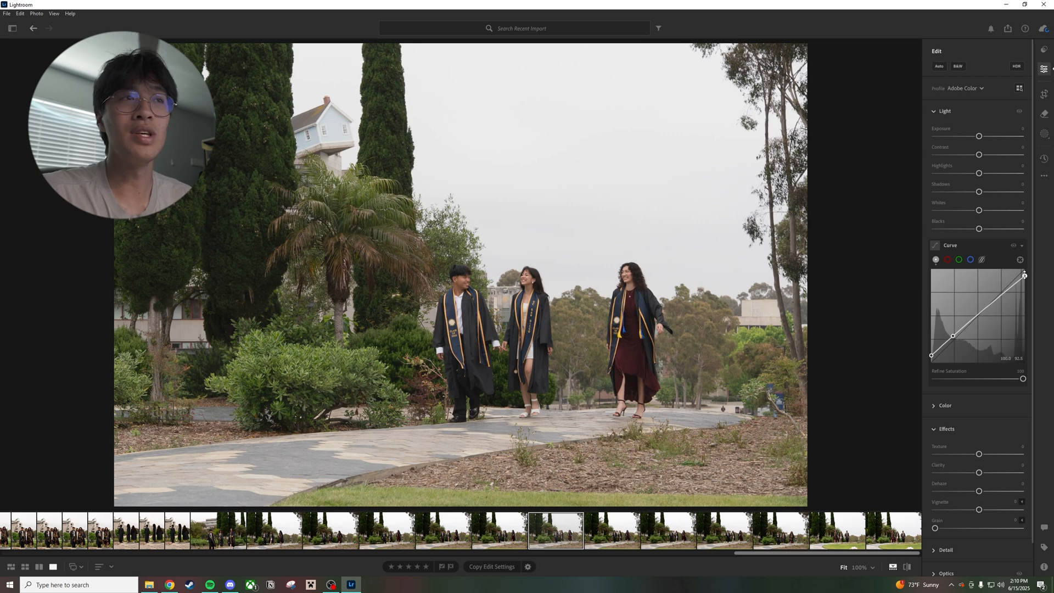
mouse_move(1024, 275)
mouse_down()
mouse_move(1032, 263)
mouse_move(1036, 275)
mouse_up()
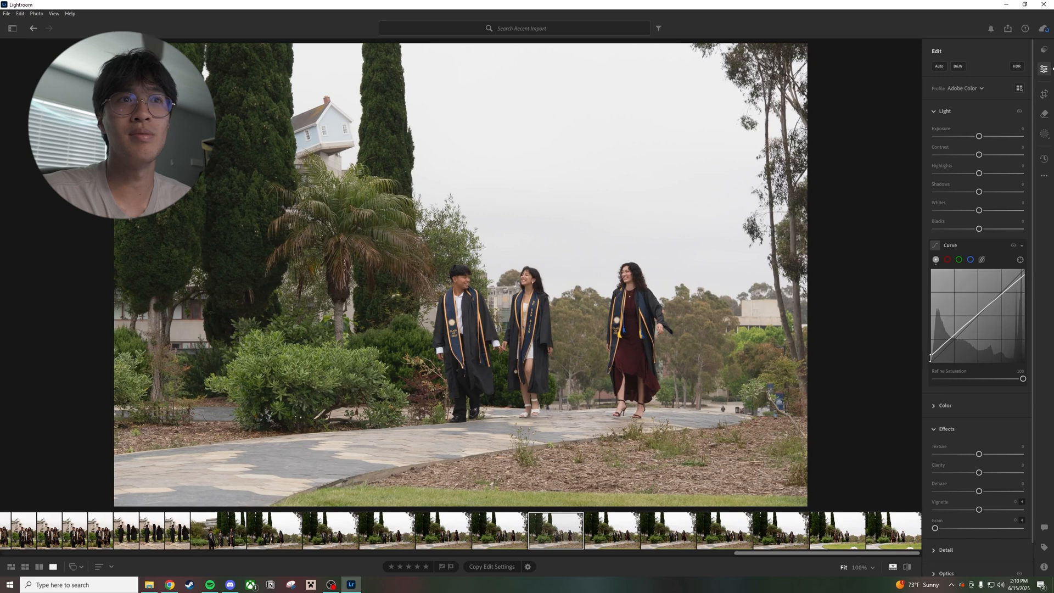
drag(929, 358, 952, 337)
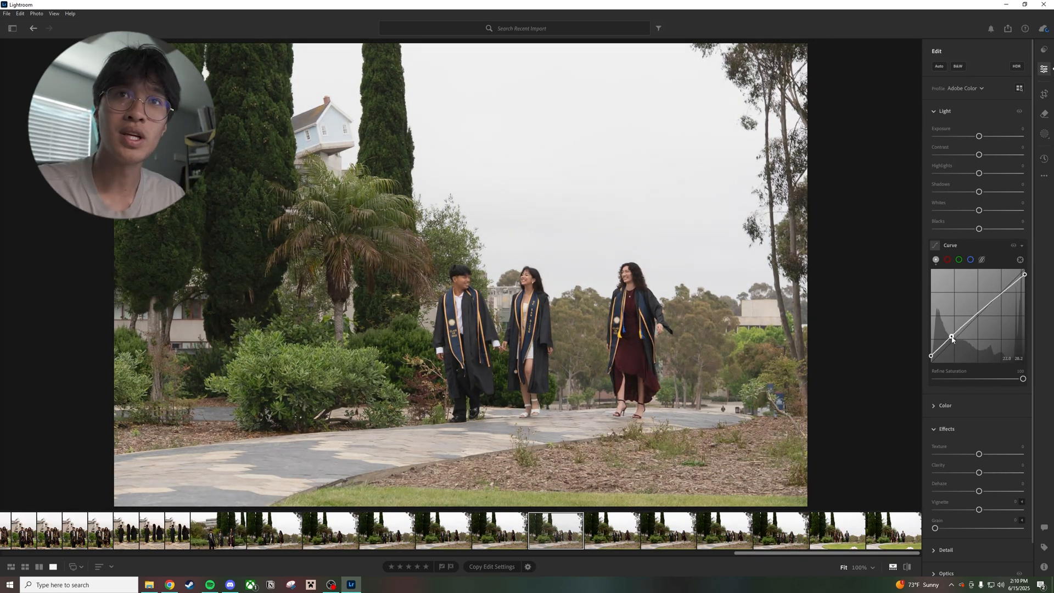
drag(1024, 275, 1034, 284)
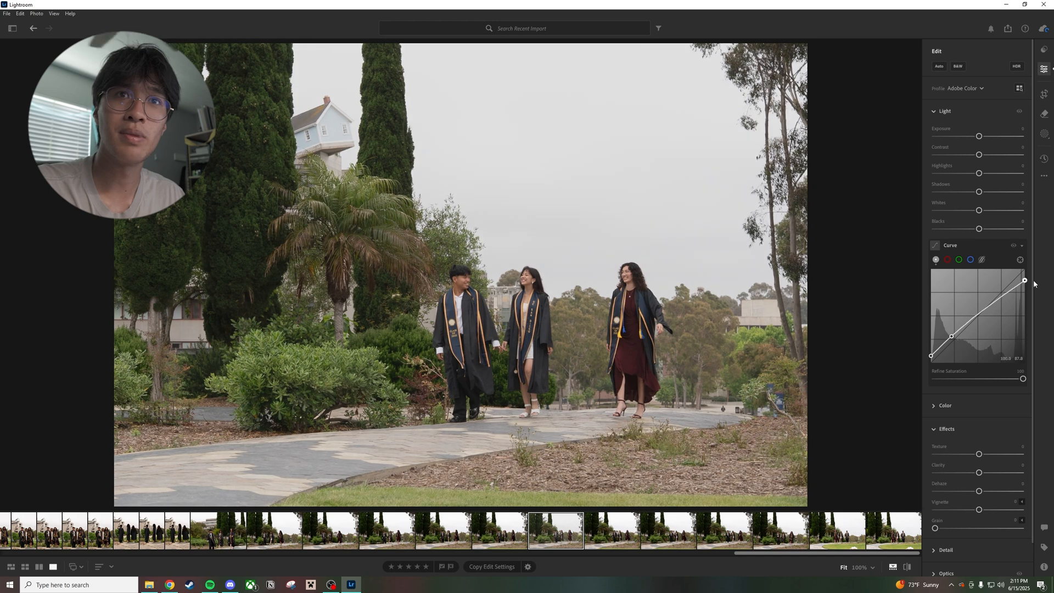
drag(952, 335, 956, 333)
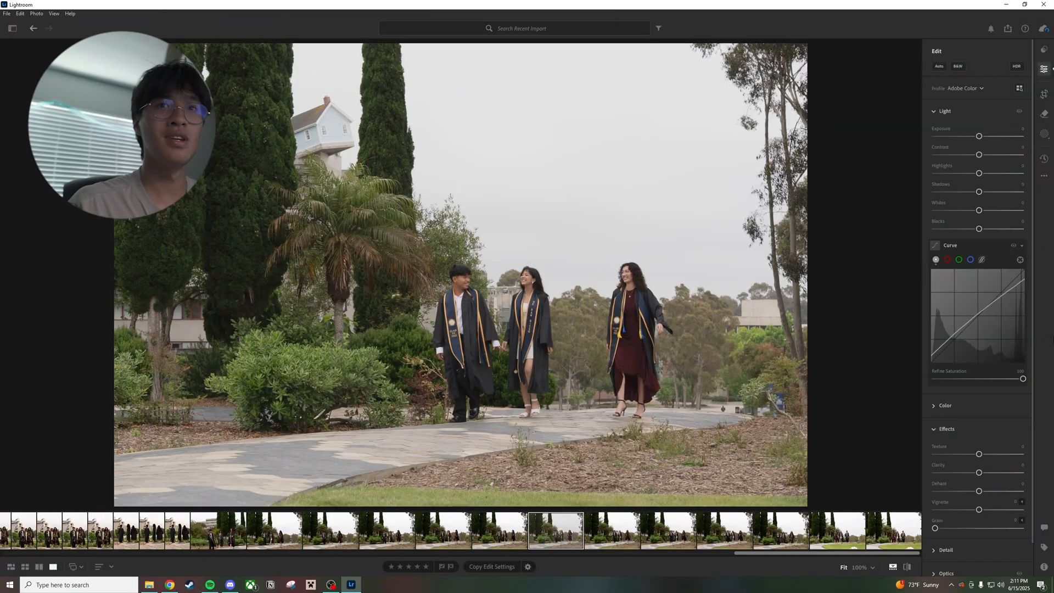
Apply a warm global color grade with hue 59 and saturation 24
click(1016, 228)
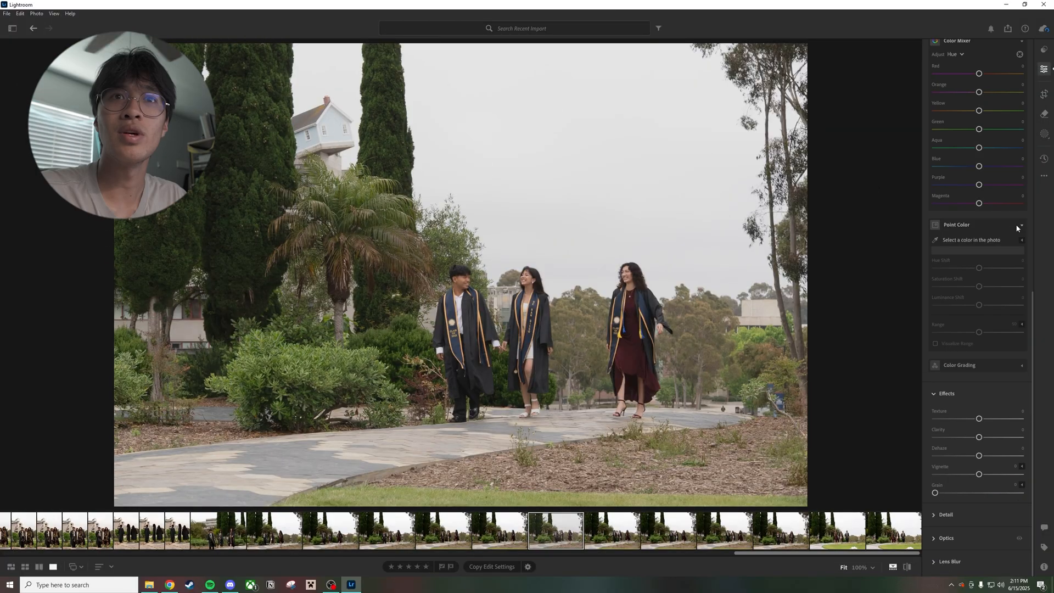
click(1017, 228)
click(1023, 365)
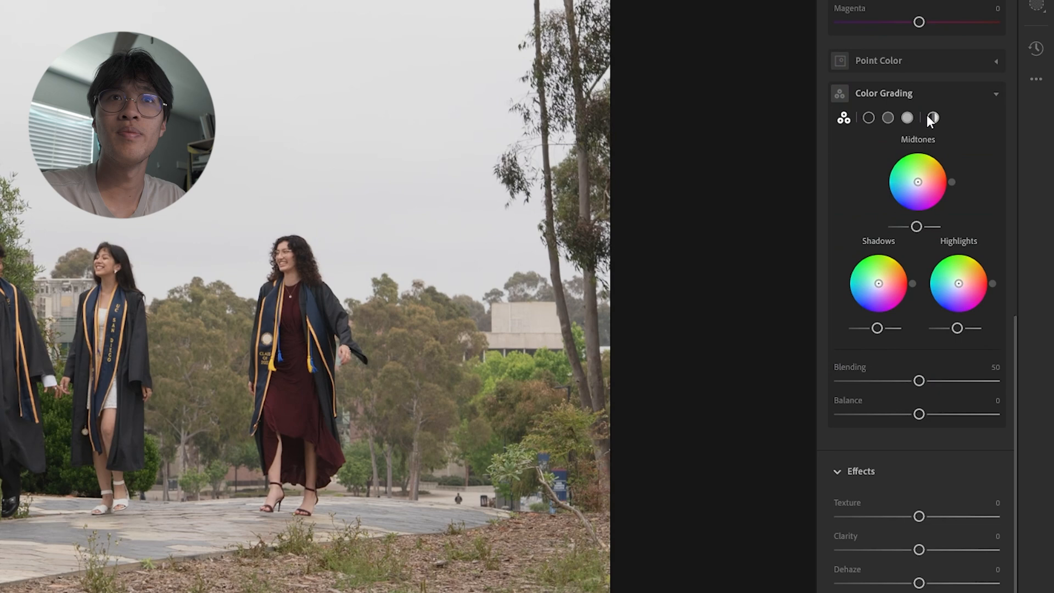
click(986, 197)
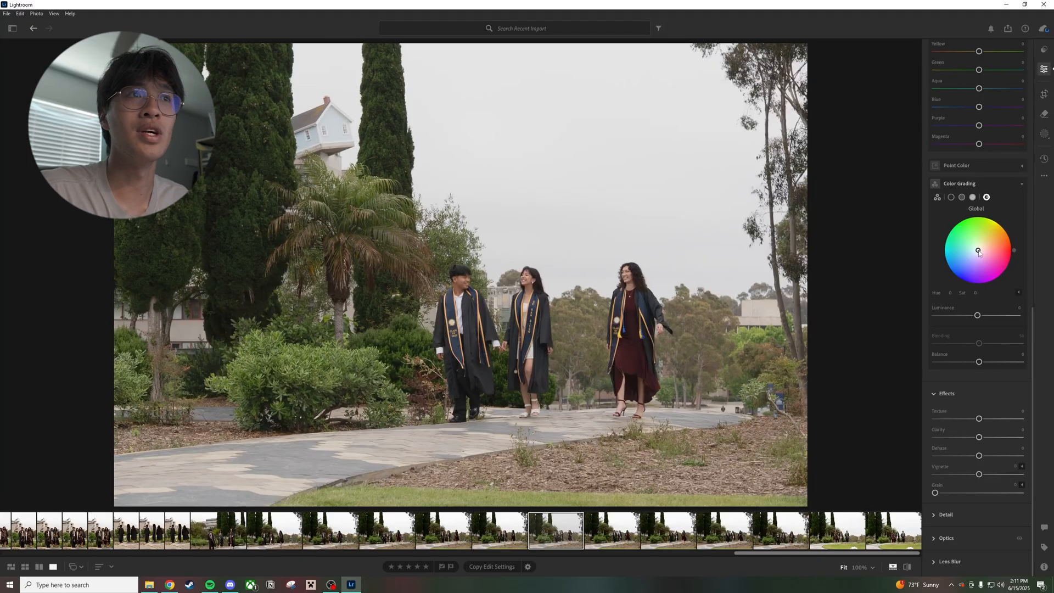
mouse_move(978, 250)
mouse_down()
mouse_move(999, 221)
mouse_move(982, 245)
mouse_up()
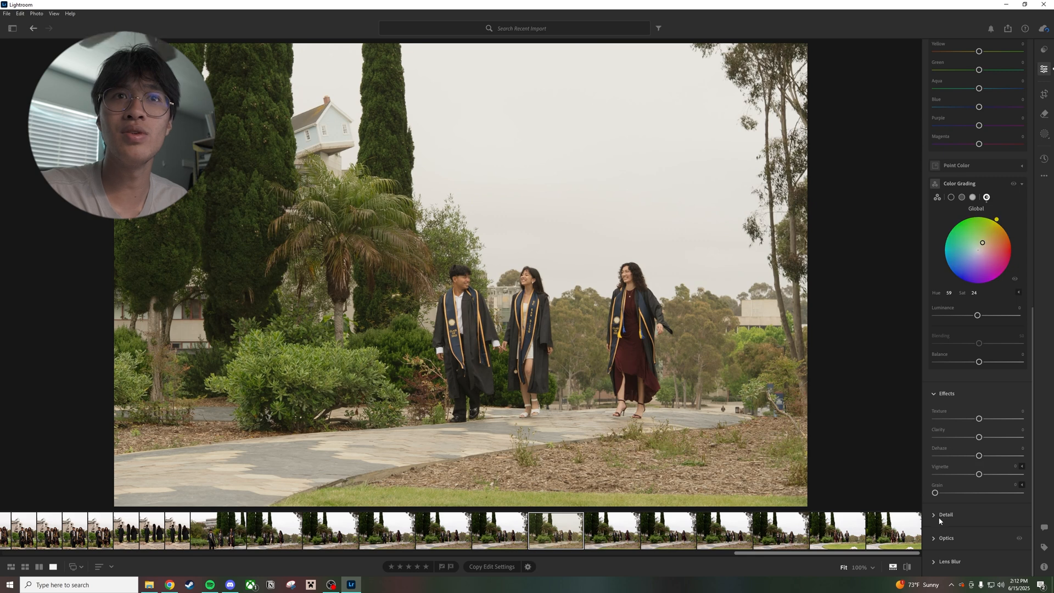
Shift the blue hue to -23 in the Color Mixer
scroll(939, 516, down, 2)
scroll(954, 220, up, 6)
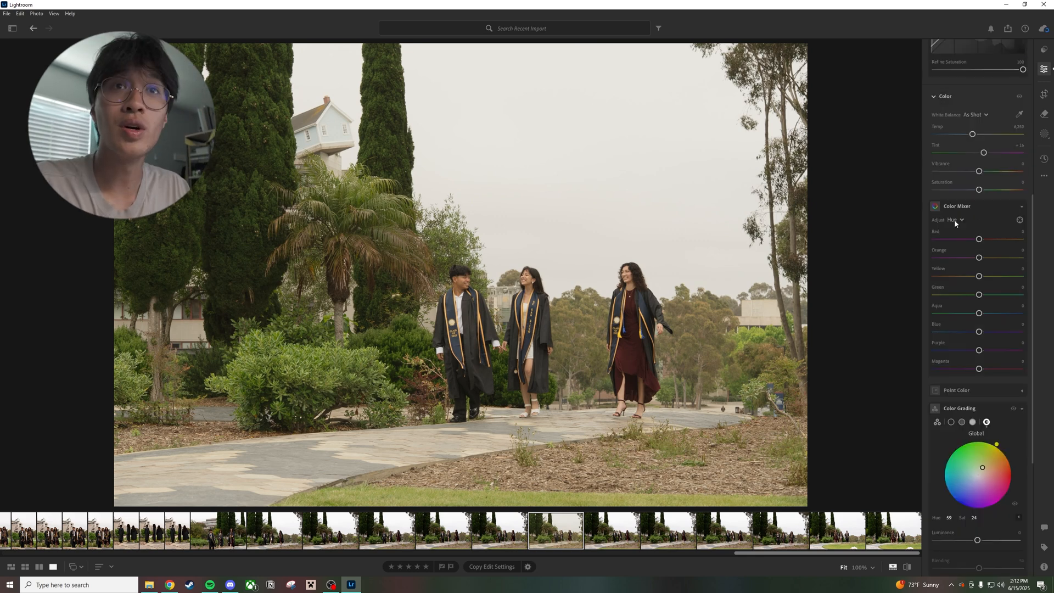
click(954, 219)
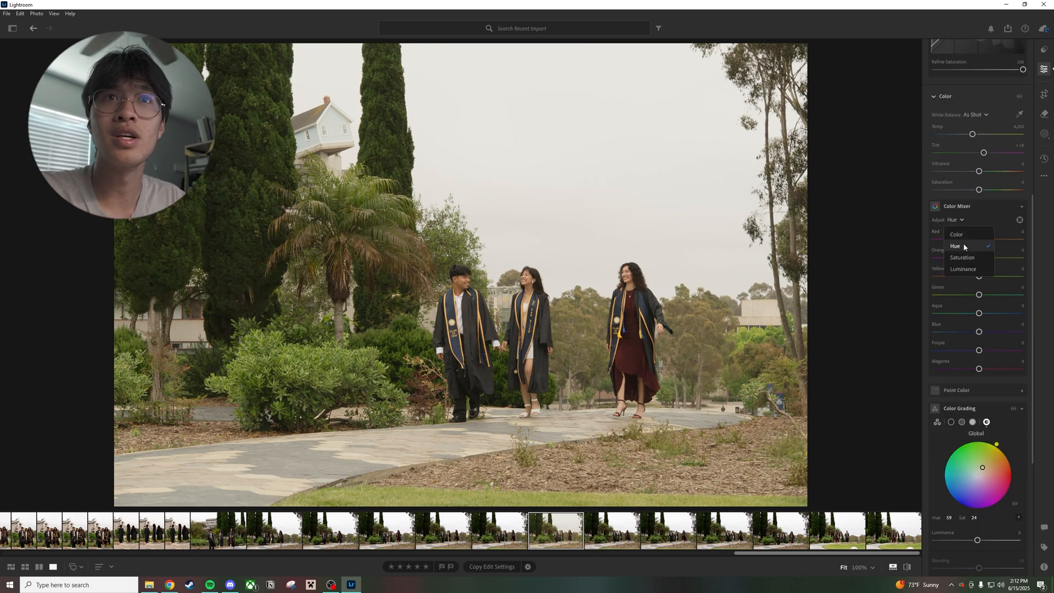
click(963, 247)
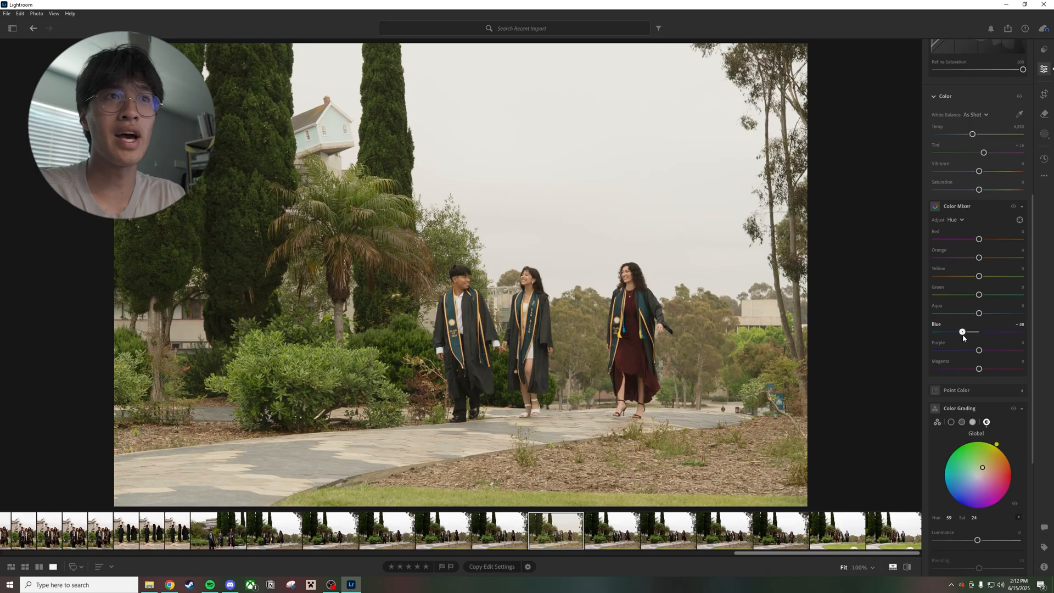
drag(877, 387, 785, 389)
drag(943, 333, 898, 337)
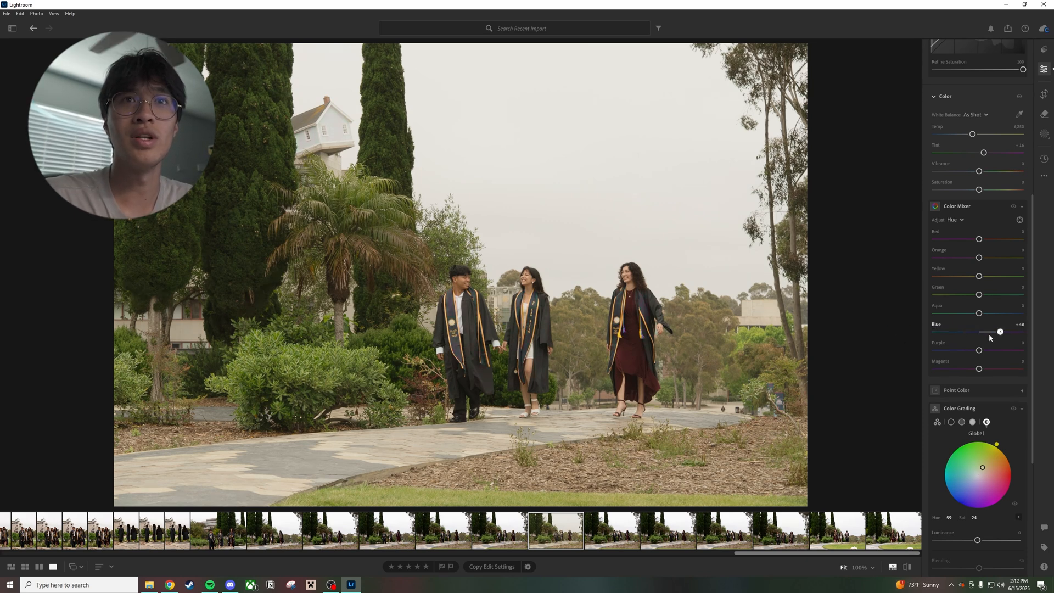
drag(964, 334, 971, 333)
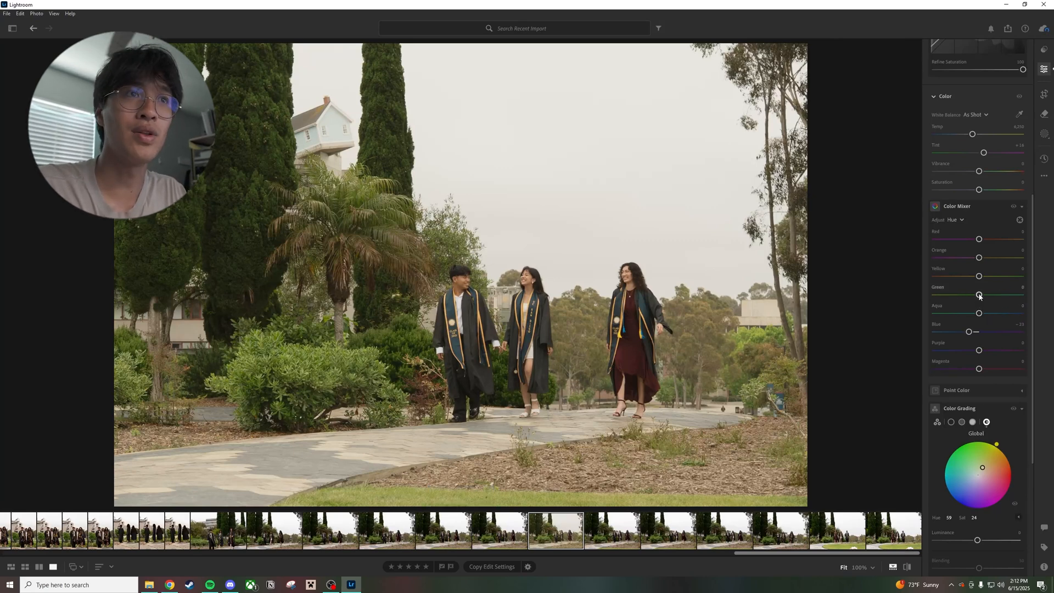
Set the green hue to -24 and the red hue to +17, and collapse the Color Mixer
mouse_move(979, 297)
mouse_down()
mouse_move(990, 295)
mouse_move(957, 295)
mouse_move(1046, 295)
mouse_move(936, 295)
mouse_move(969, 300)
mouse_up()
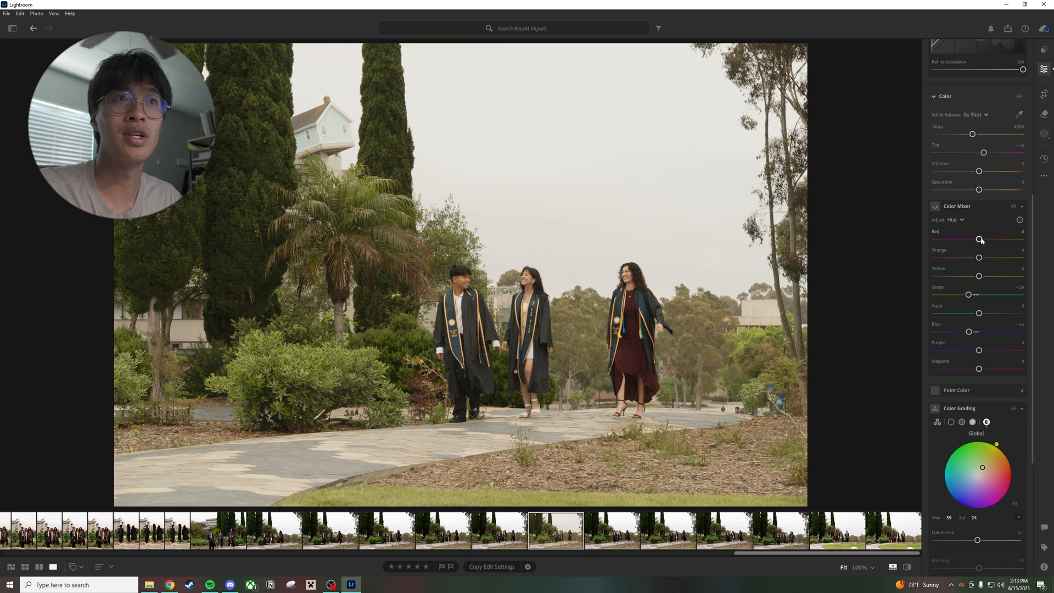
drag(980, 240, 989, 243)
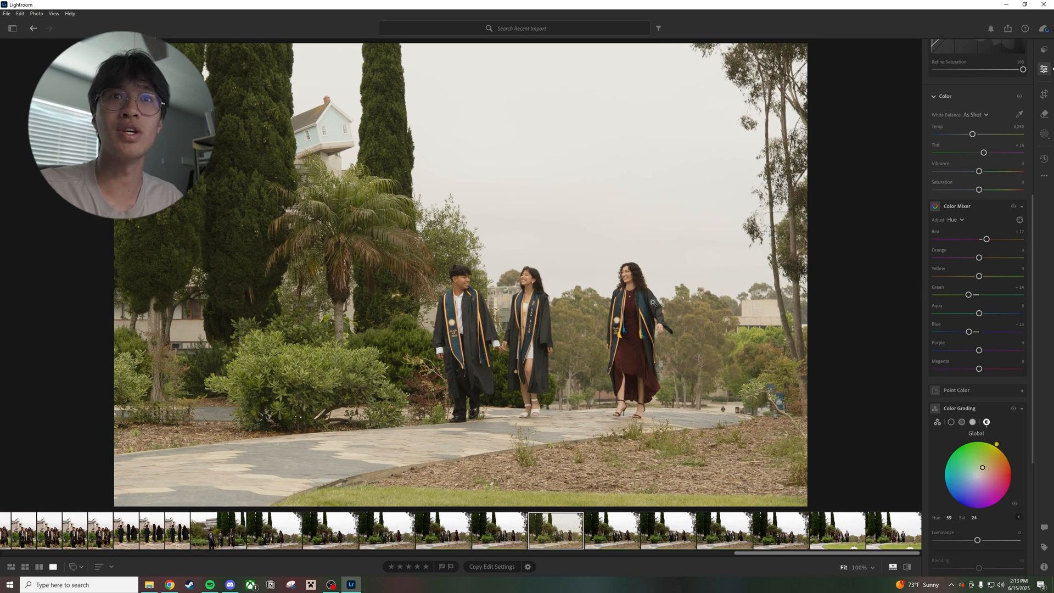
scroll(961, 342, down, 1)
scroll(962, 341, up, 2)
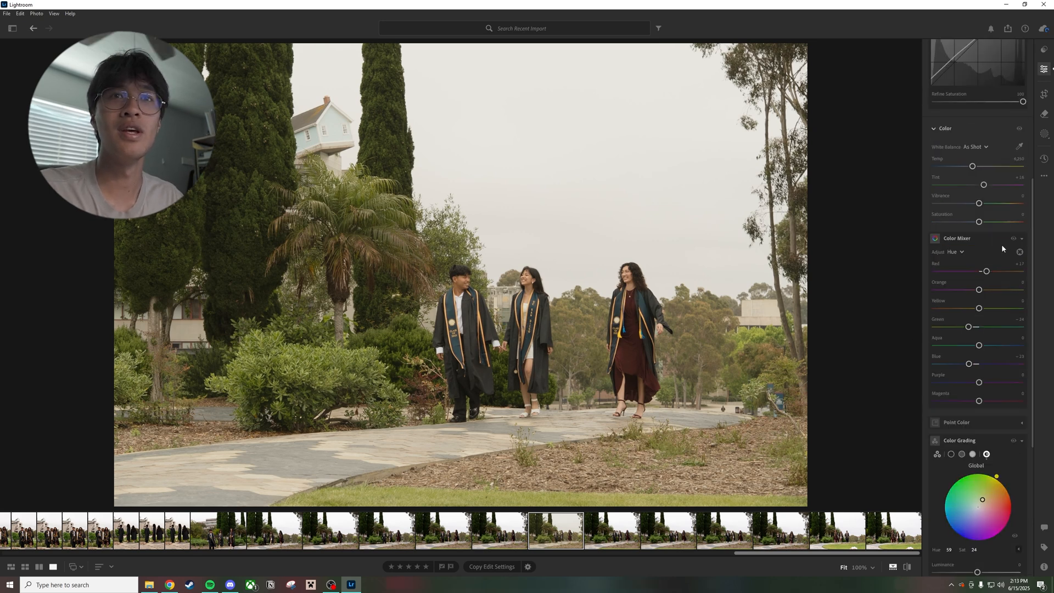
click(1022, 241)
scroll(965, 327, up, 3)
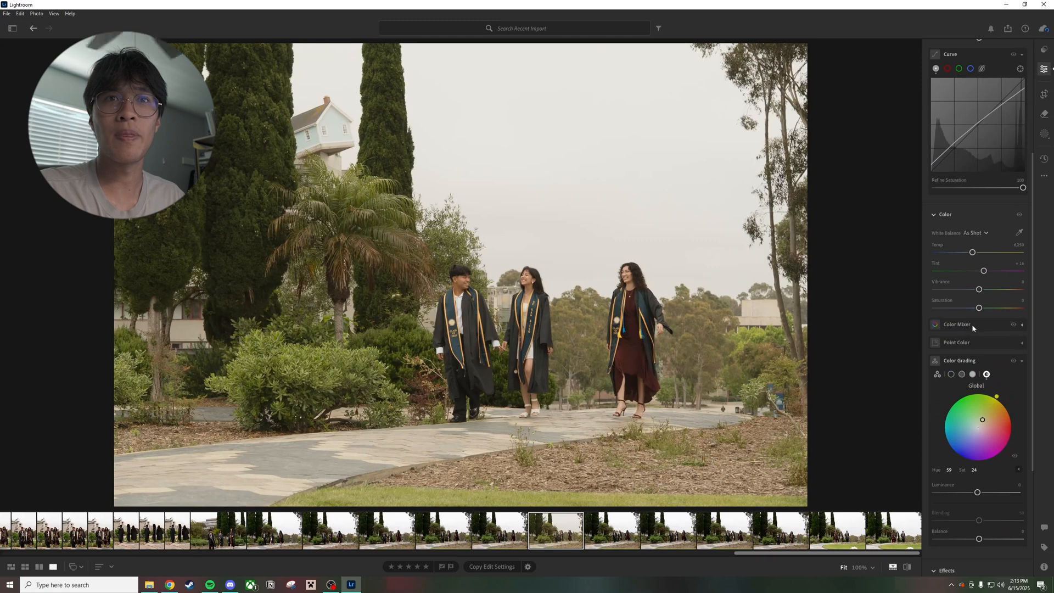
Set Dehaze to -18 to soften the photo
scroll(972, 324, down, 3)
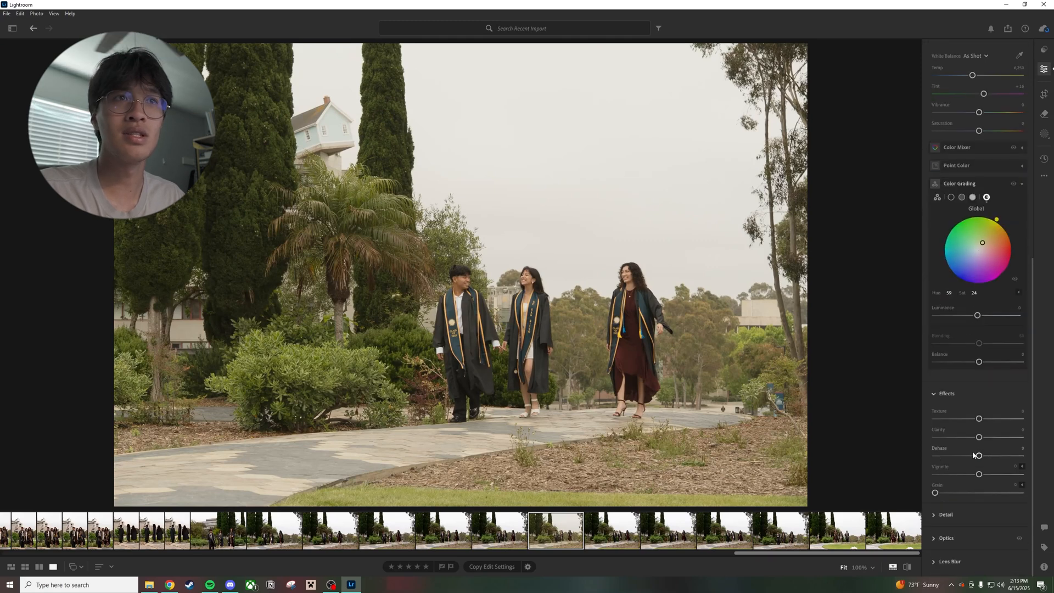
drag(978, 455, 1006, 454)
double_click(1000, 453)
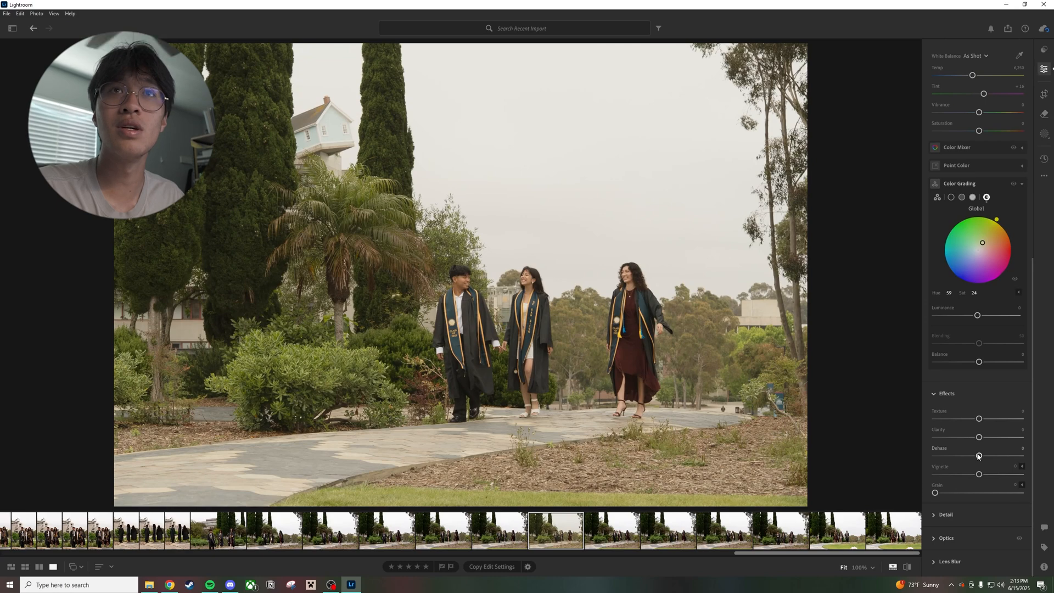
mouse_move(978, 455)
mouse_down()
mouse_move(955, 456)
mouse_move(980, 455)
mouse_up()
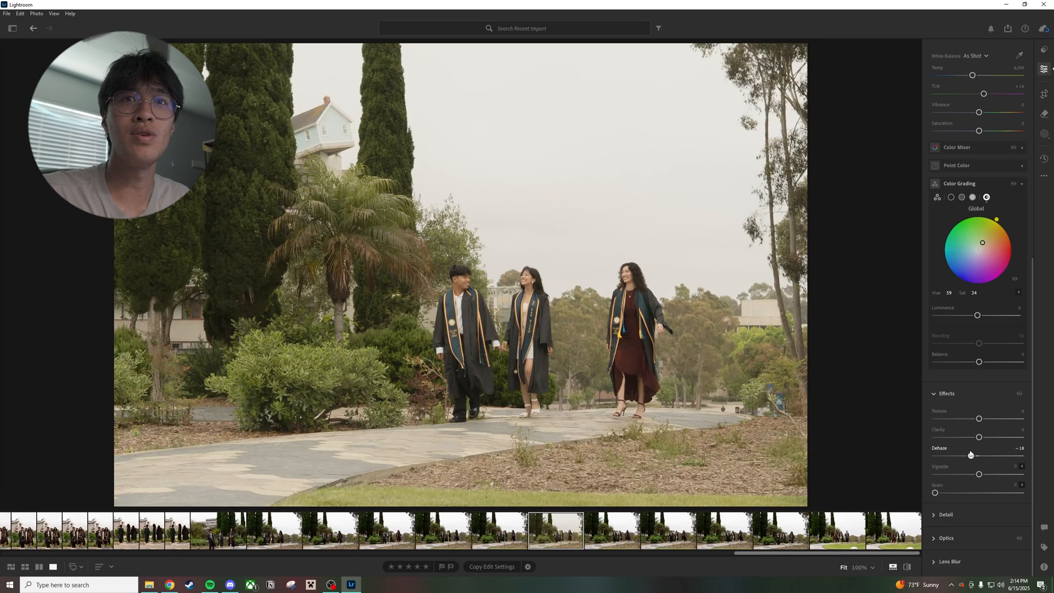
Compare the photo with and without the Effects edits several times
click(1018, 395)
click(1018, 395)
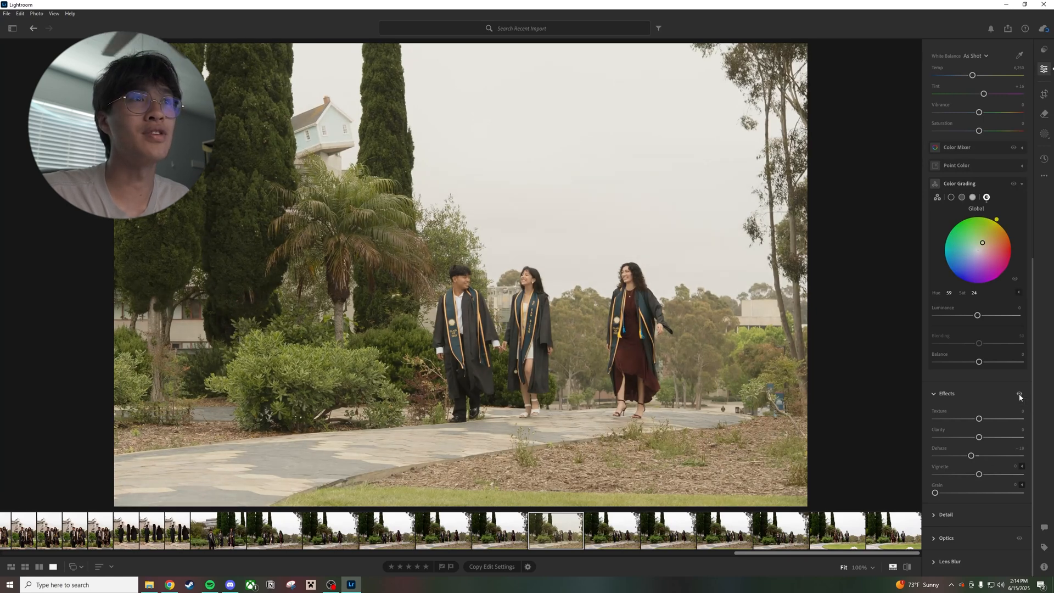
click(1019, 395)
click(1018, 395)
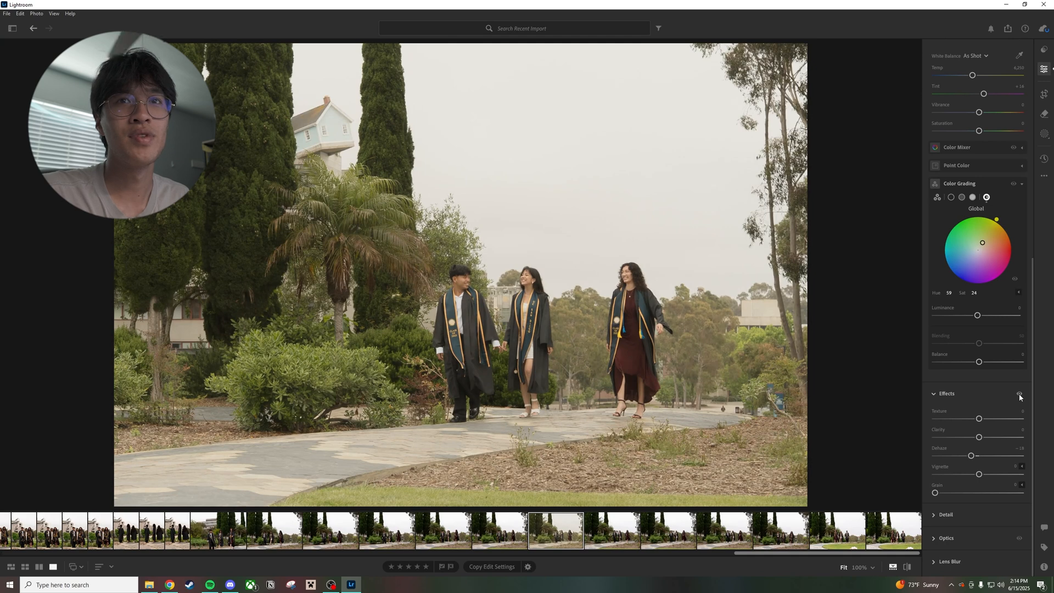
click(1018, 395)
click(1019, 395)
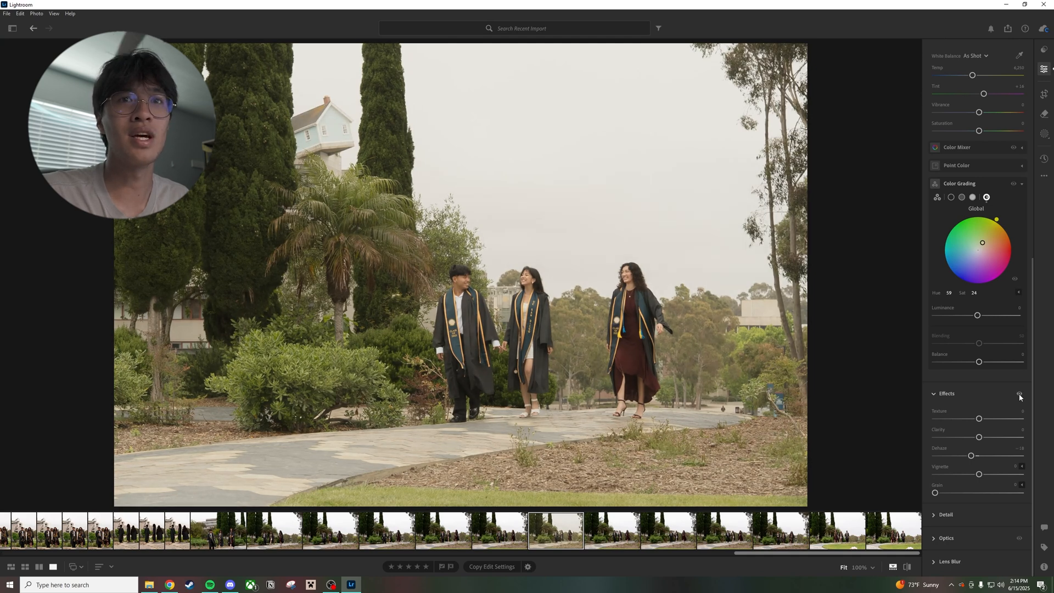
click(1018, 395)
click(1019, 395)
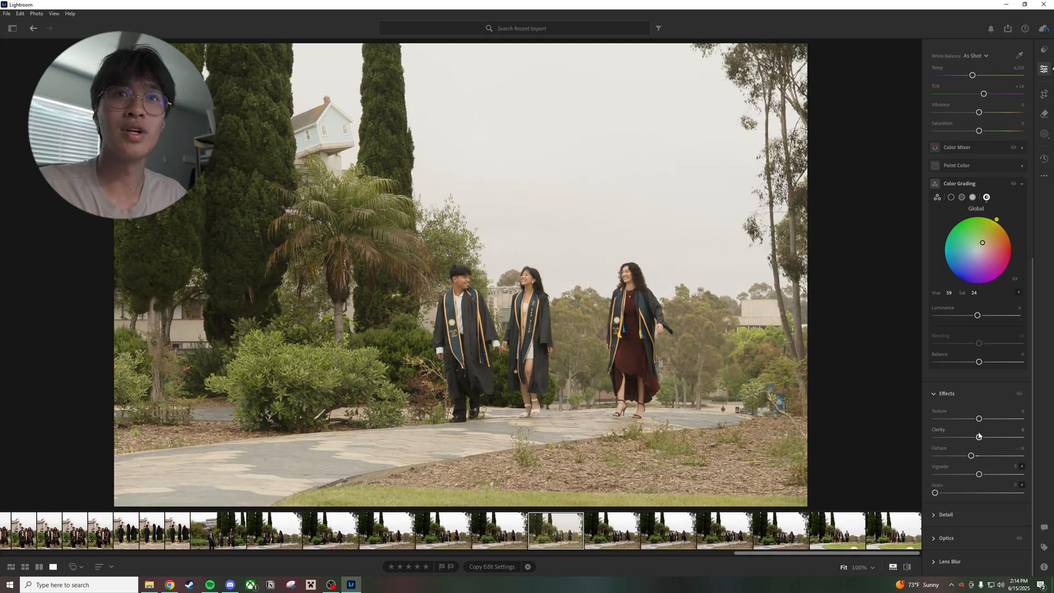
Set Clarity to -25 and compare the photo with and without the Effects edits
mouse_move(978, 436)
mouse_down()
mouse_move(949, 437)
mouse_move(964, 437)
mouse_up()
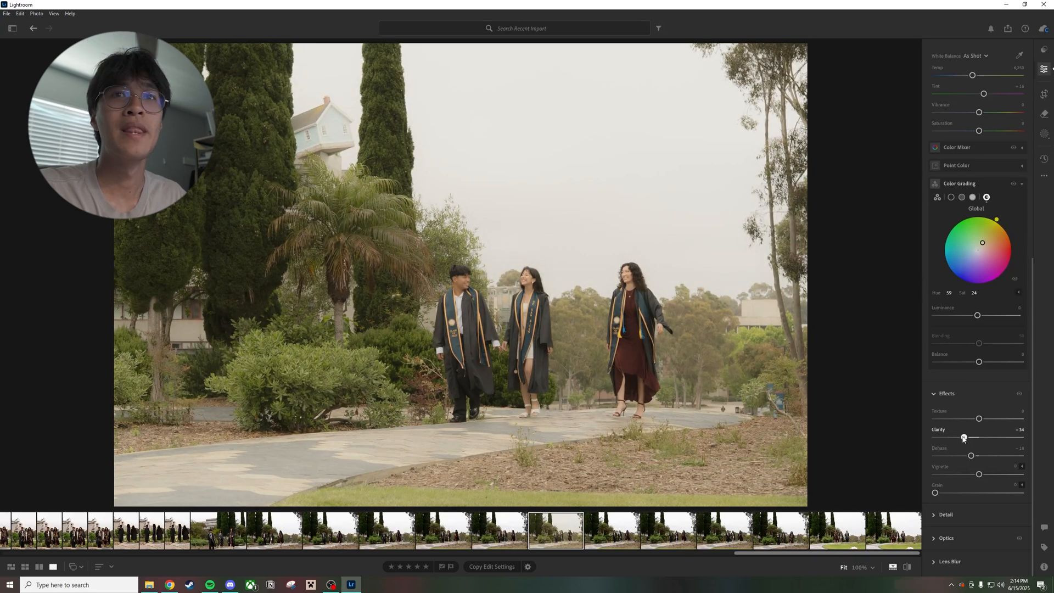
click(1018, 393)
click(1018, 393)
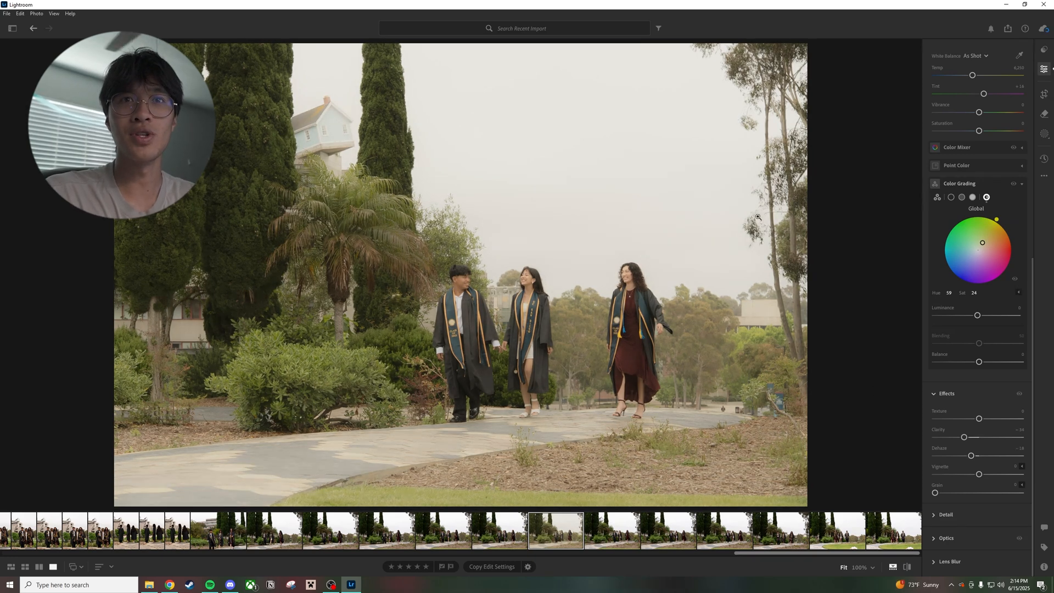
drag(963, 437, 967, 437)
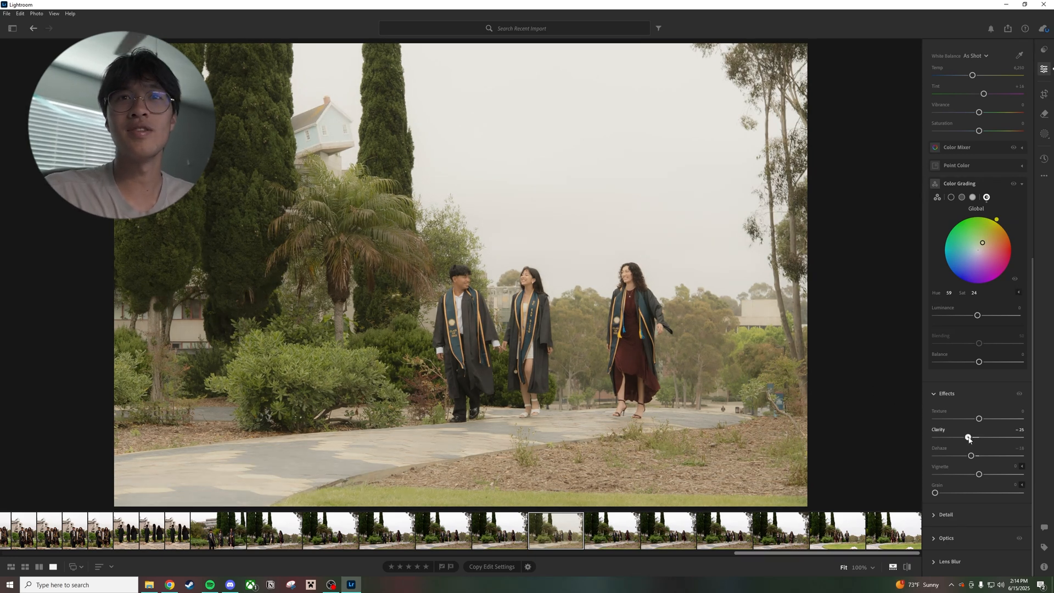
click(1018, 396)
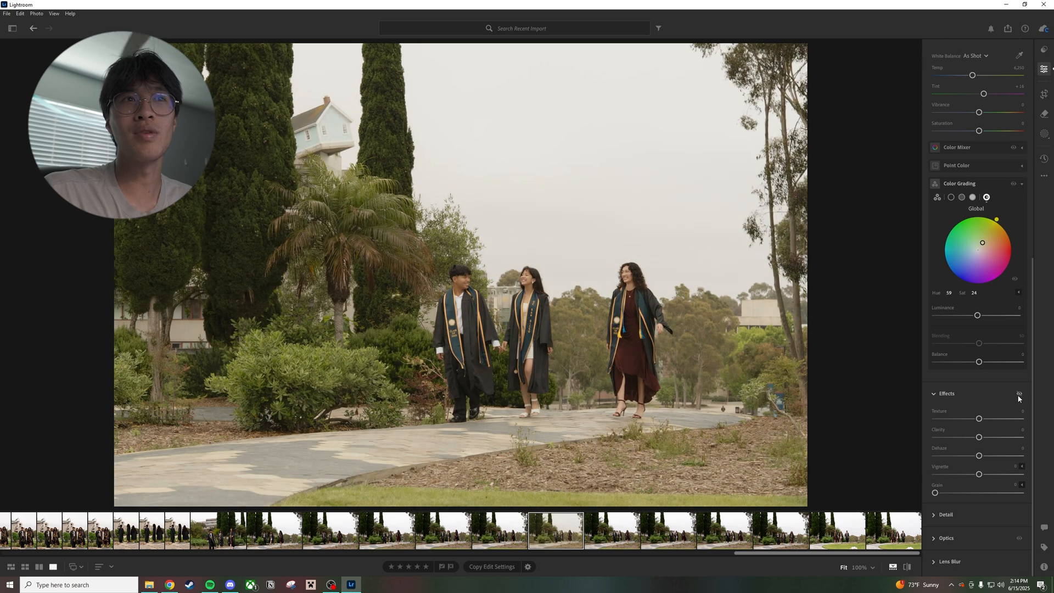
click(1018, 396)
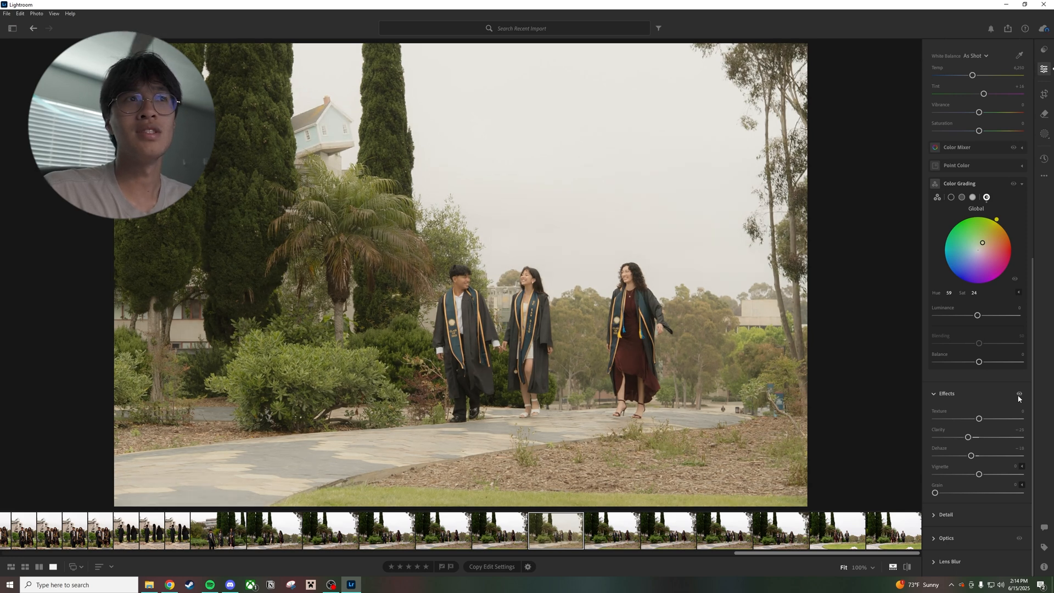
Compare the photo with and without the Effects edits and examine the softened detail around the tilted house up close
click(1018, 395)
click(1018, 395)
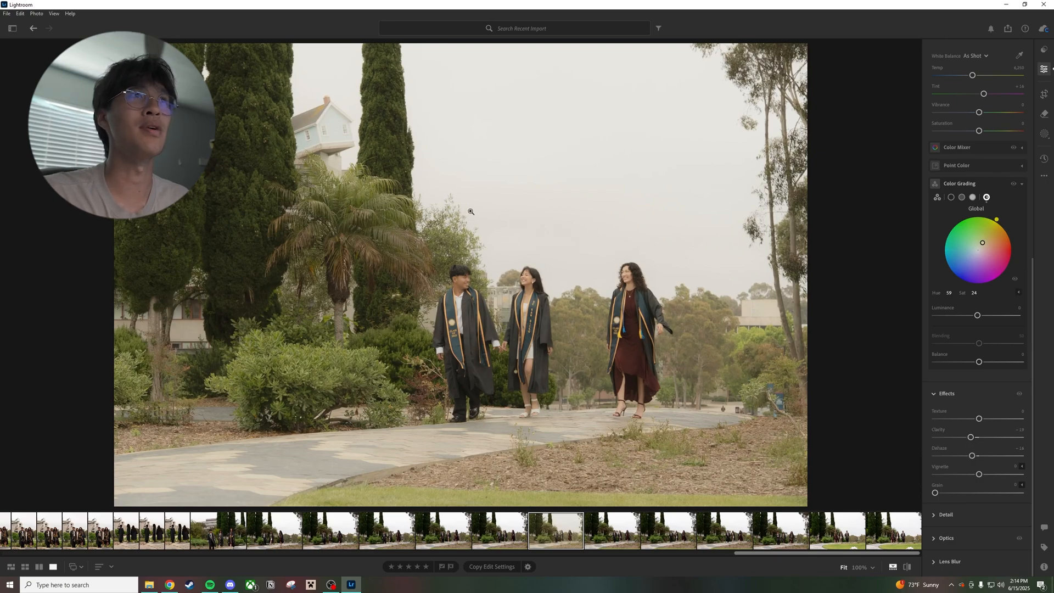
click(332, 128)
click(333, 130)
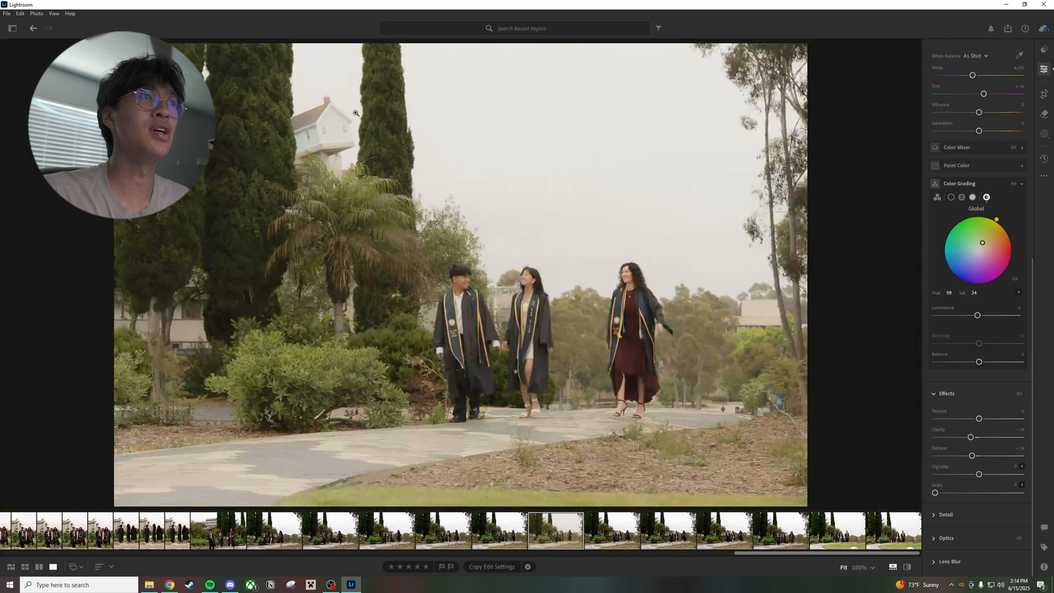
click(334, 132)
scroll(334, 136, up, 5)
scroll(331, 139, down, 7)
scroll(308, 203, up, 3)
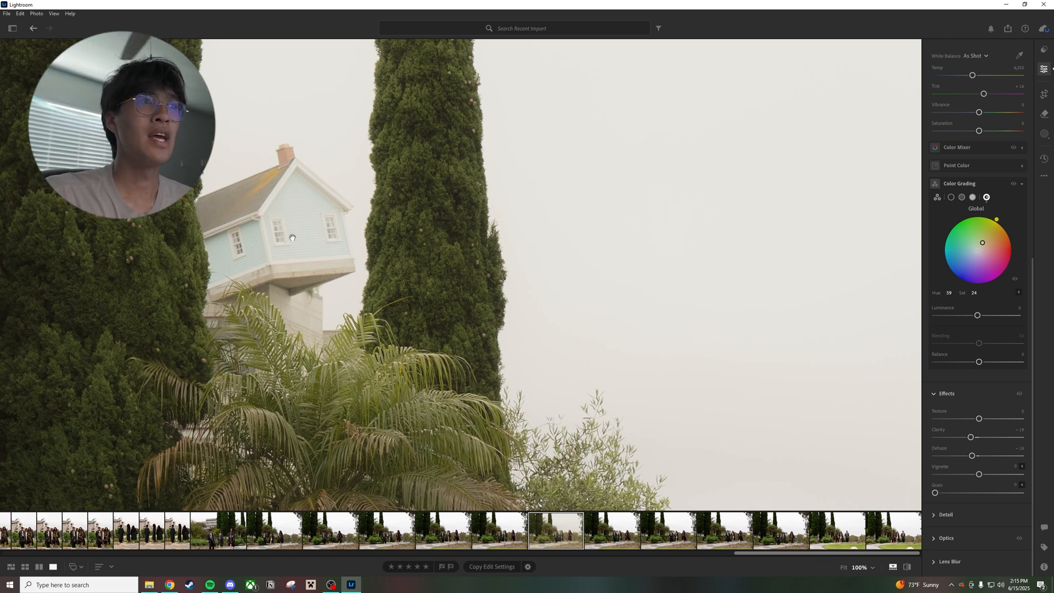
Compare the Effects edits on and off at 100% on the three graduates, and return to the full photo
drag(384, 292, 363, 253)
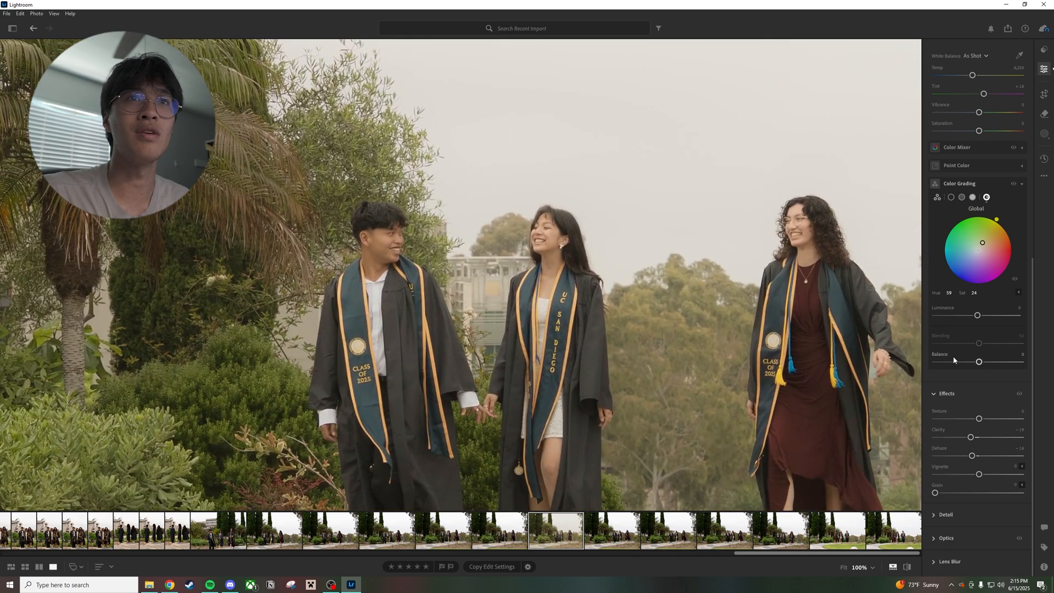
click(1020, 393)
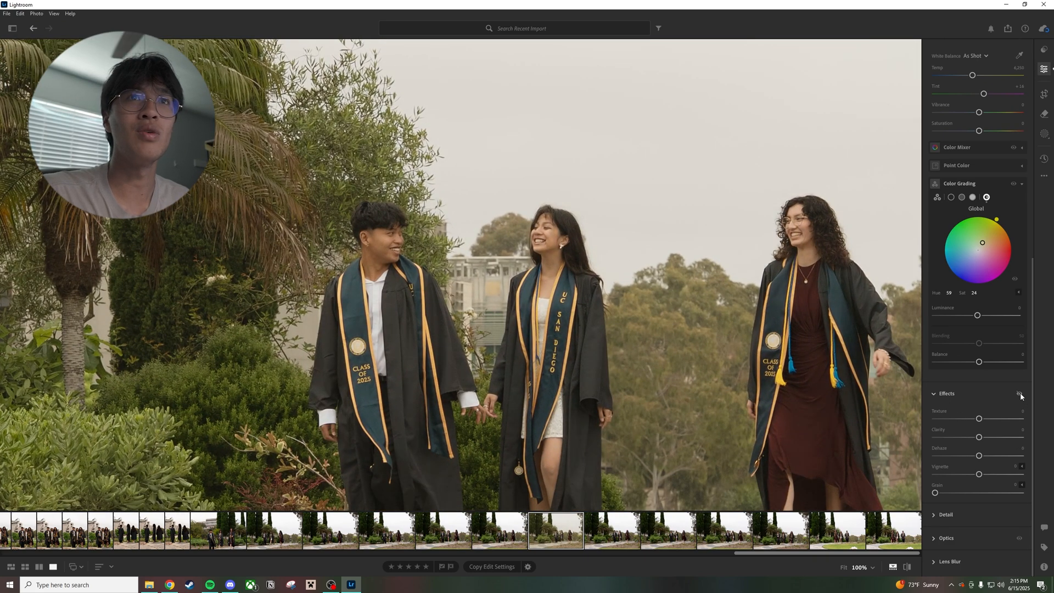
click(1020, 393)
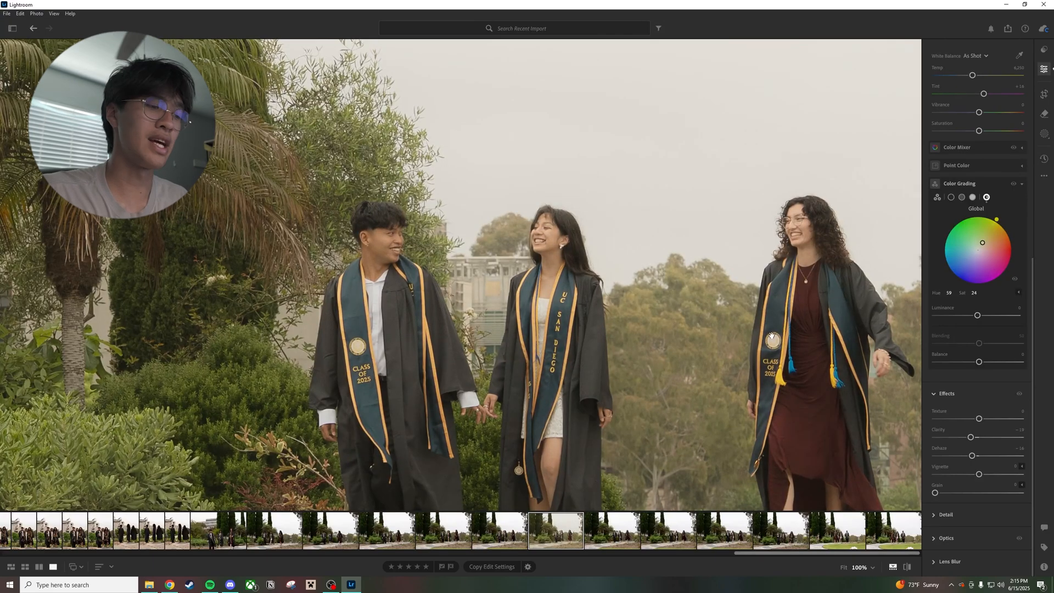
scroll(596, 317, down, 8)
scroll(571, 316, up, 10)
click(533, 316)
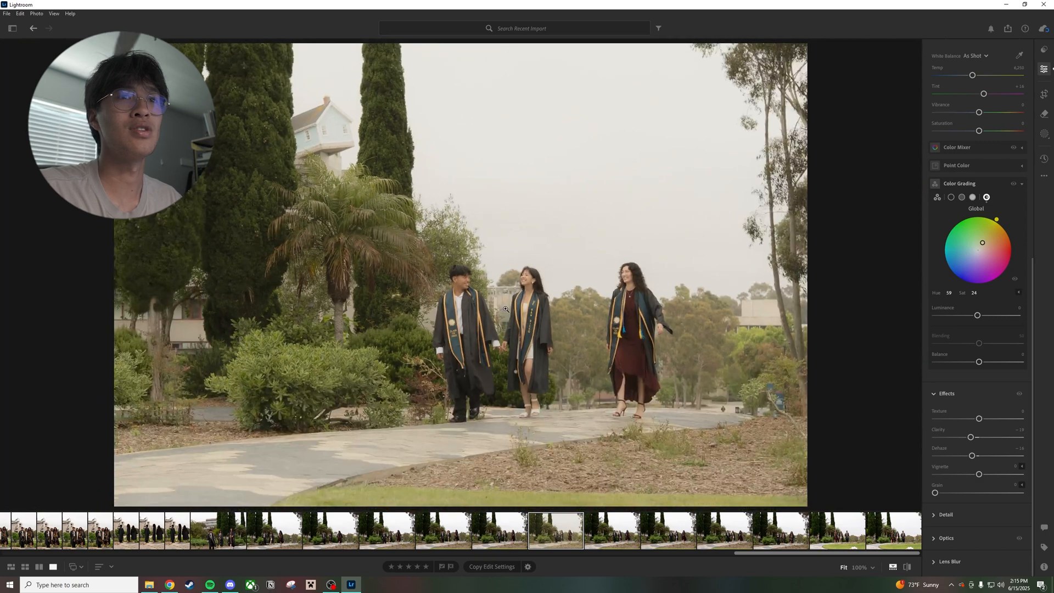
Compare the edited photo with its original and with the neighbouring unedited shot several times
key(backslash)
key(backslash)
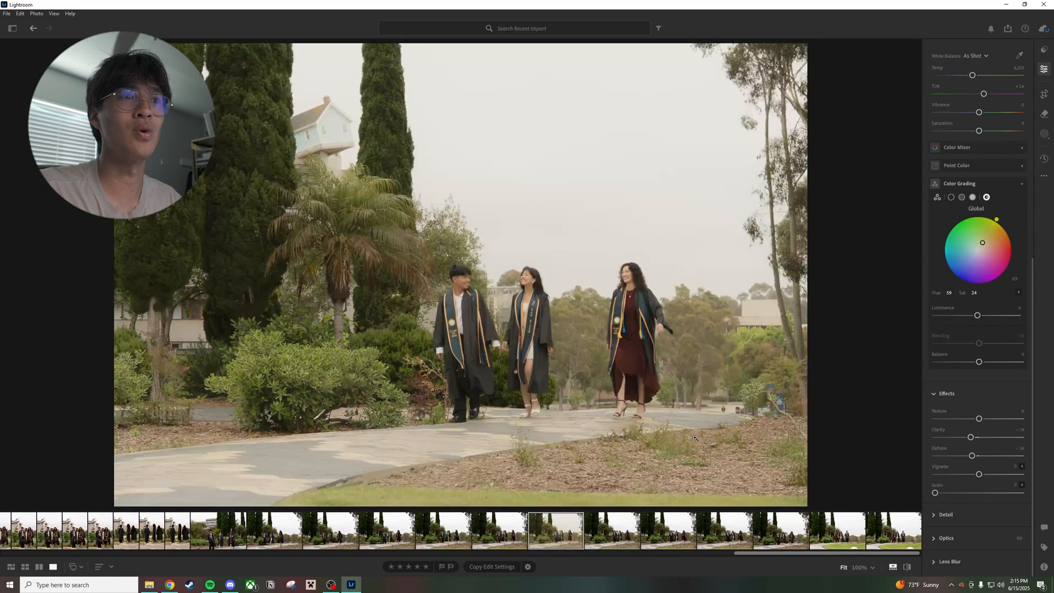
key(Left)
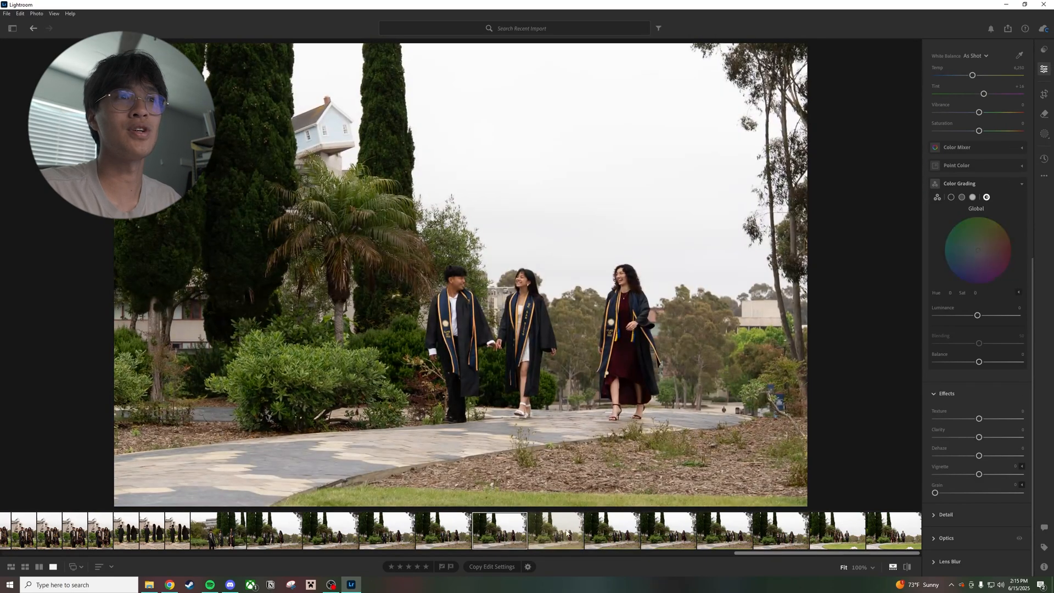
click(567, 533)
click(509, 535)
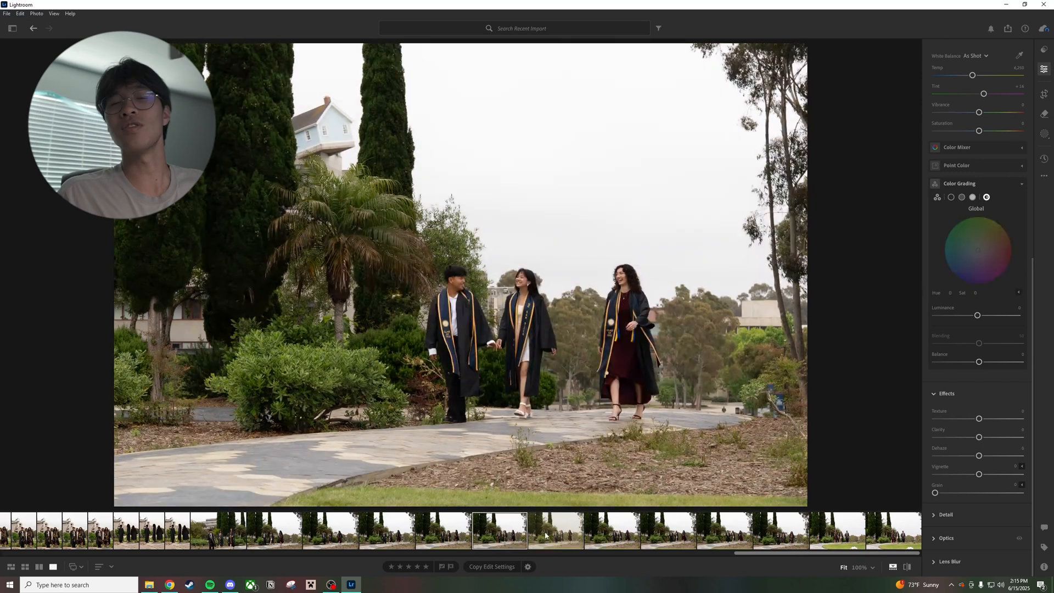
click(545, 535)
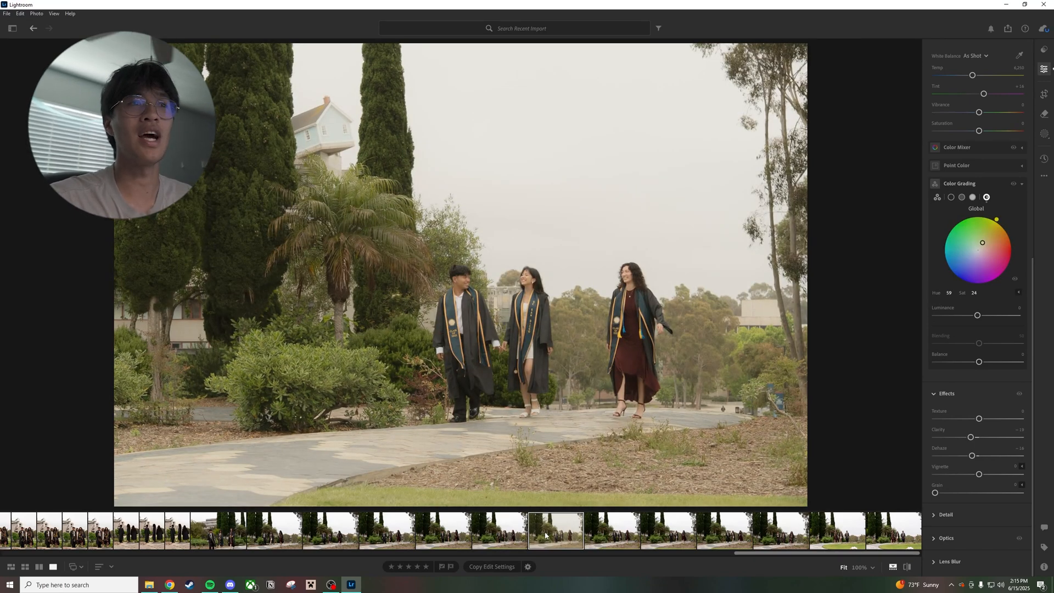
click(489, 535)
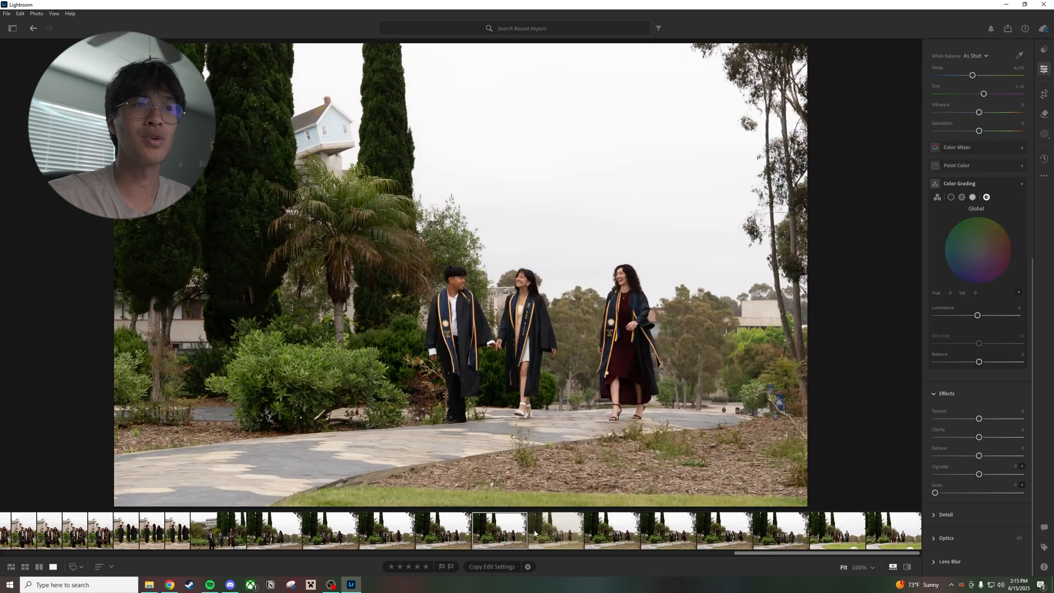
click(538, 532)
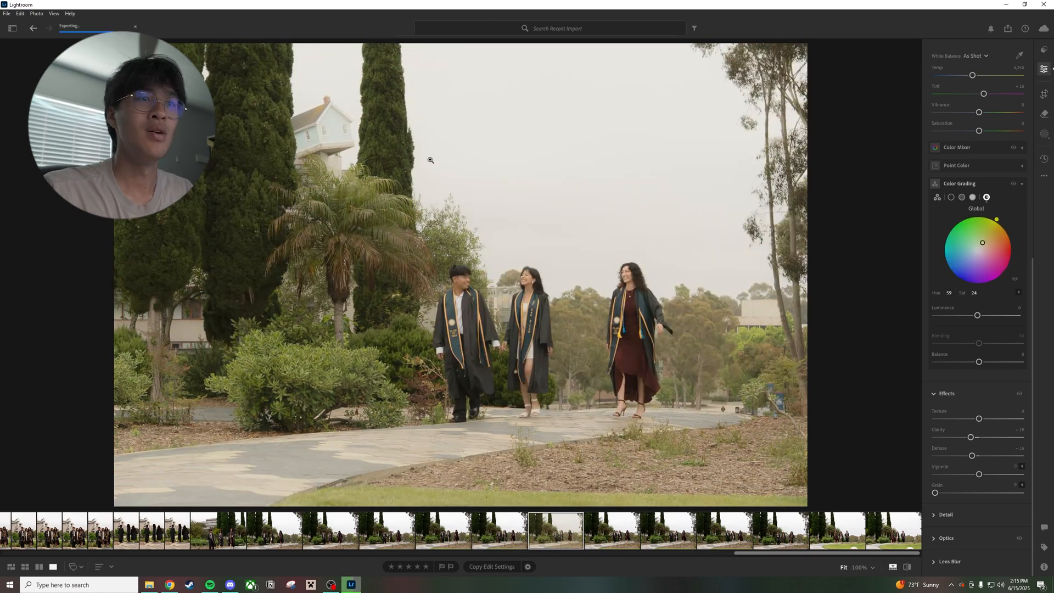
Copy the edit settings of the finished photo and paste them onto the last two photos with the lawn in front
click(497, 570)
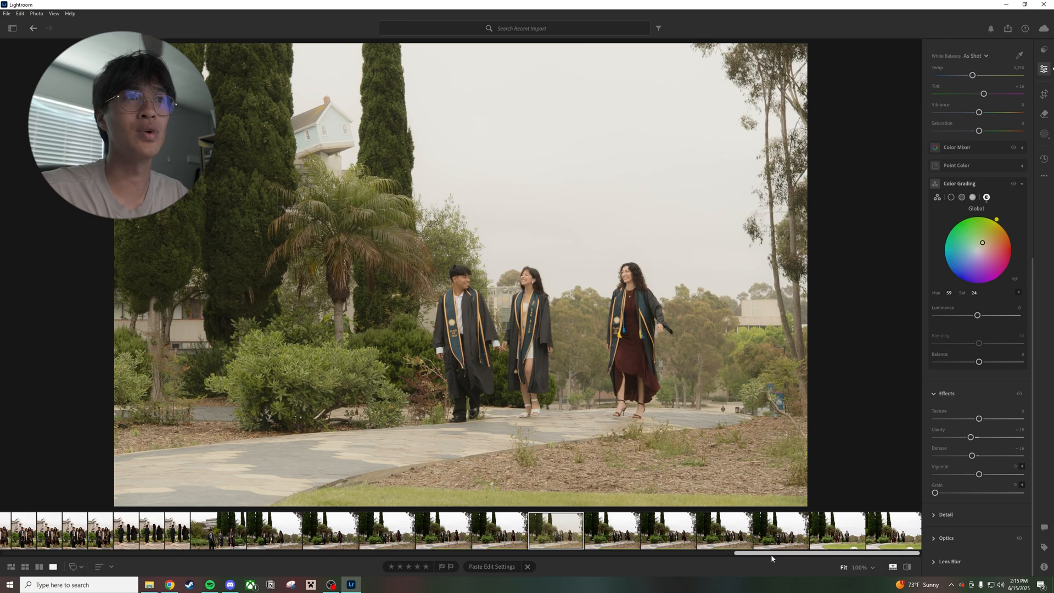
click(852, 534)
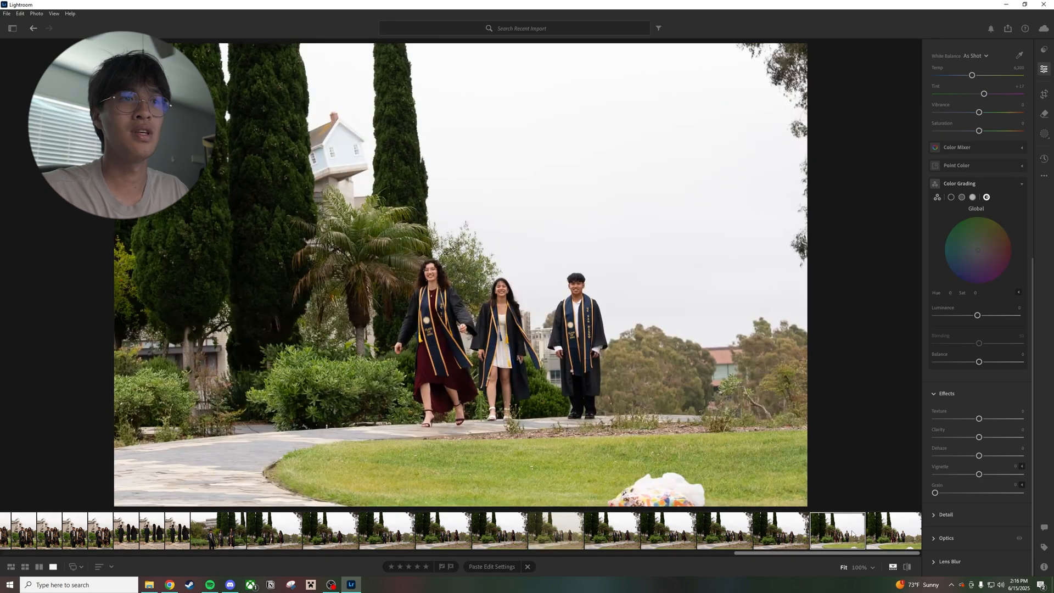
click(497, 568)
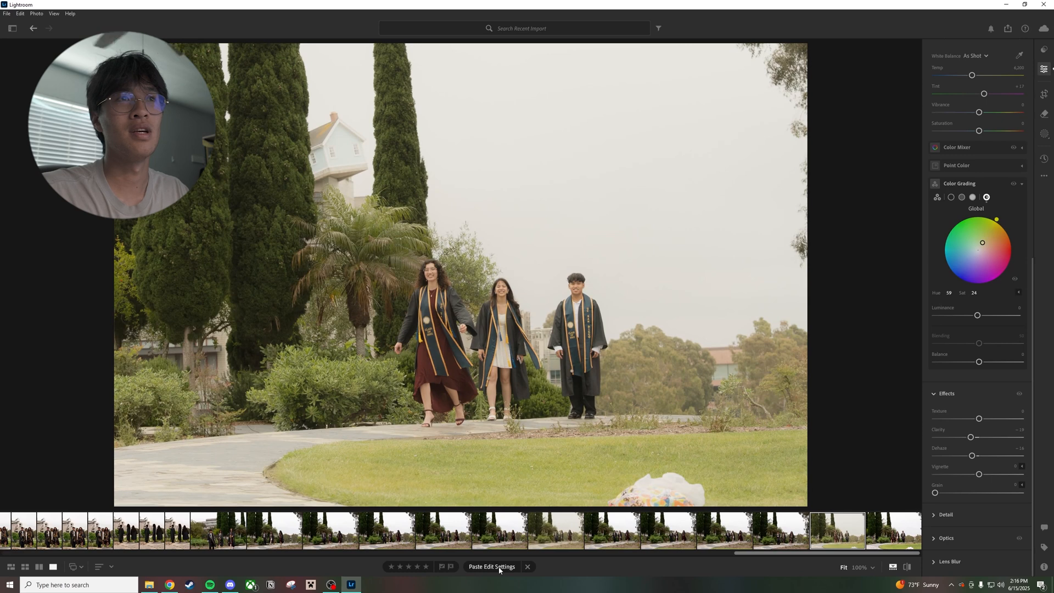
key(Right)
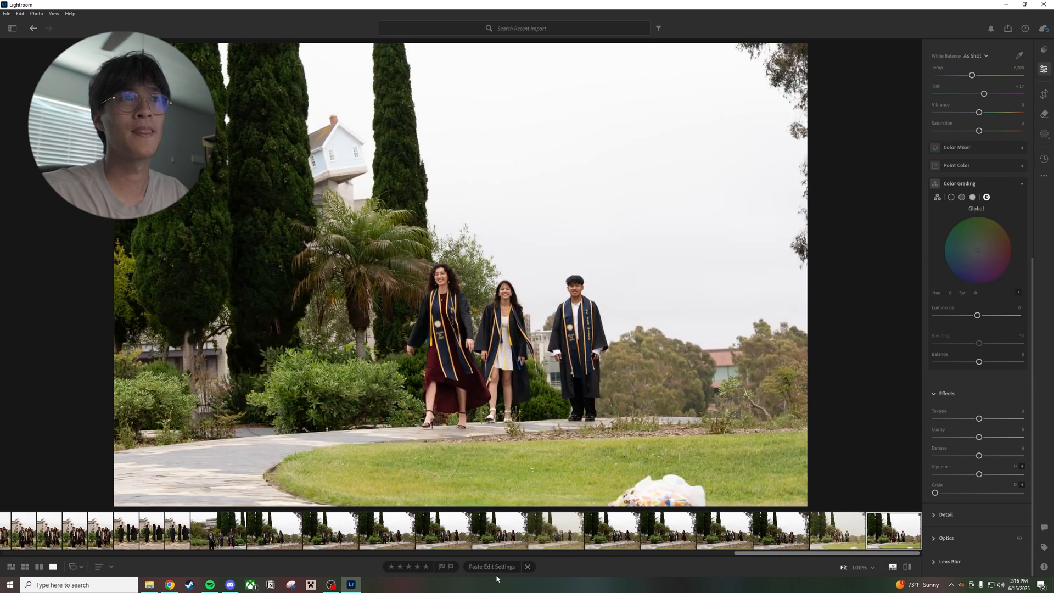
click(494, 567)
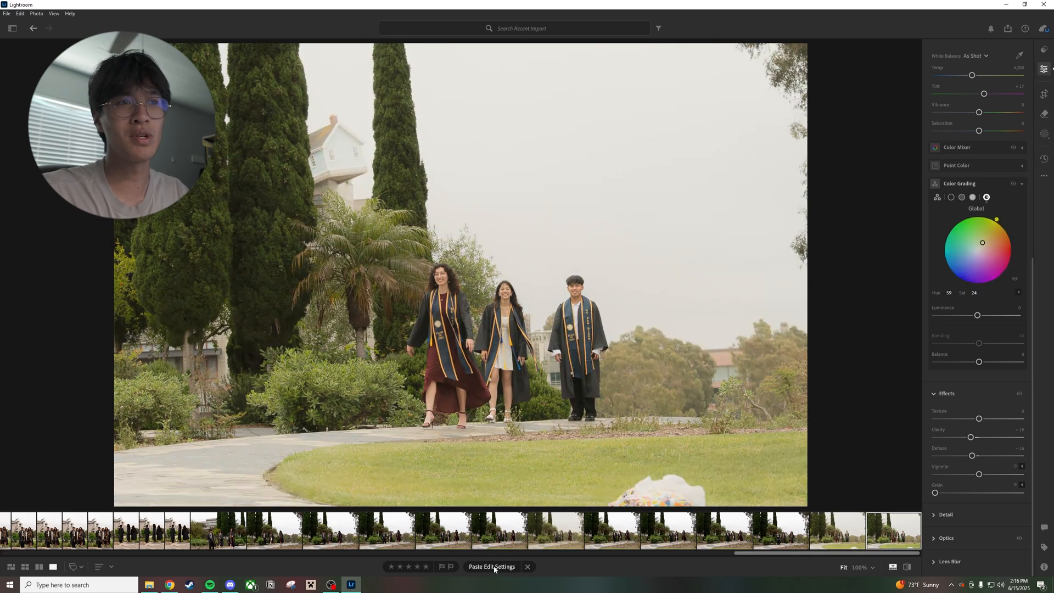
Review the edited photo and browse the unedited walking shots for other candidates for the film look
click(572, 533)
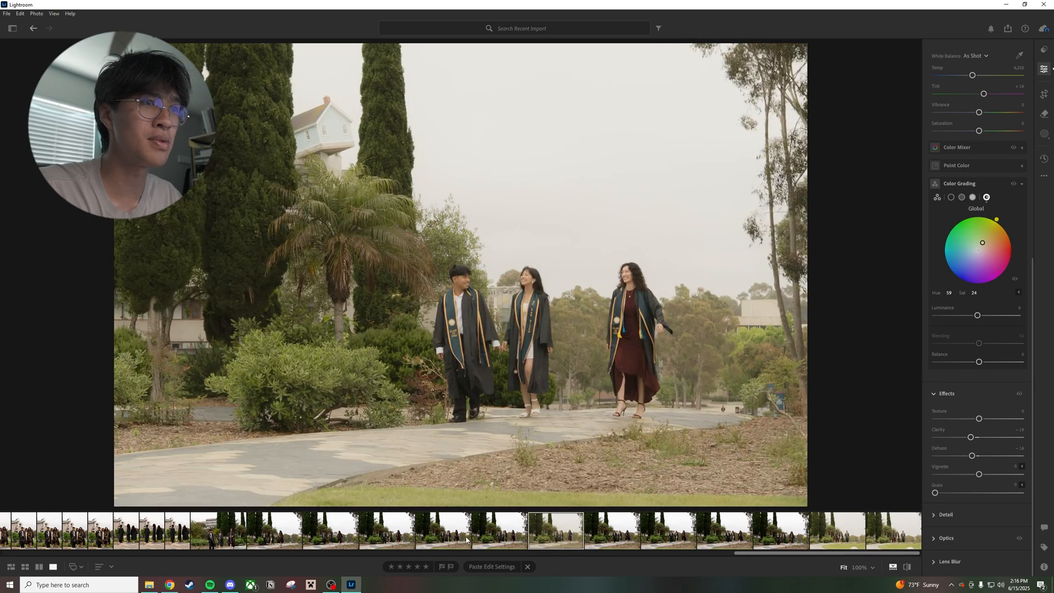
scroll(461, 540, up, 2)
scroll(411, 532, up, 1)
click(371, 528)
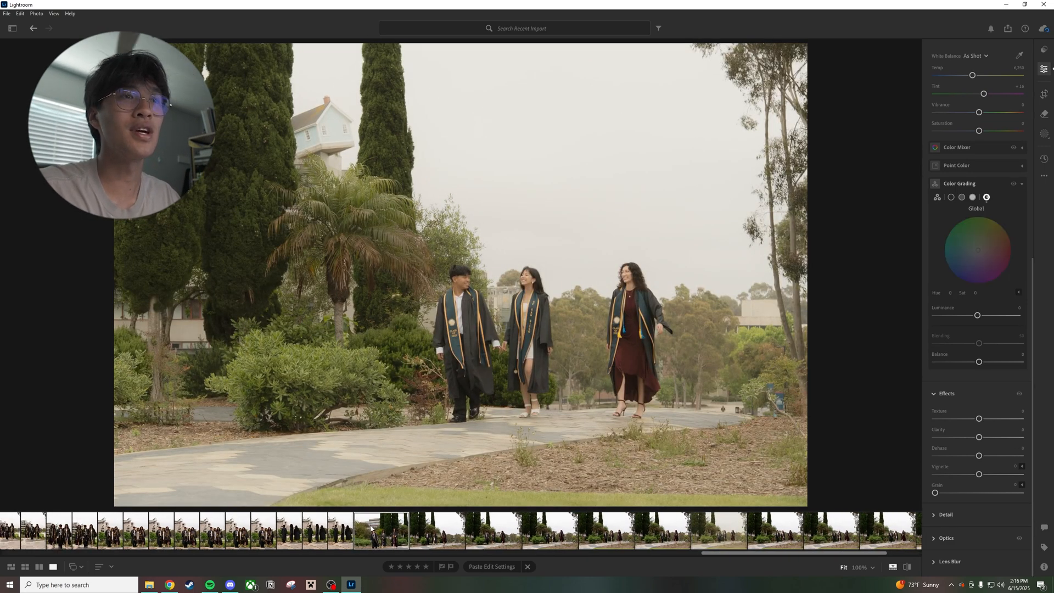
click(450, 530)
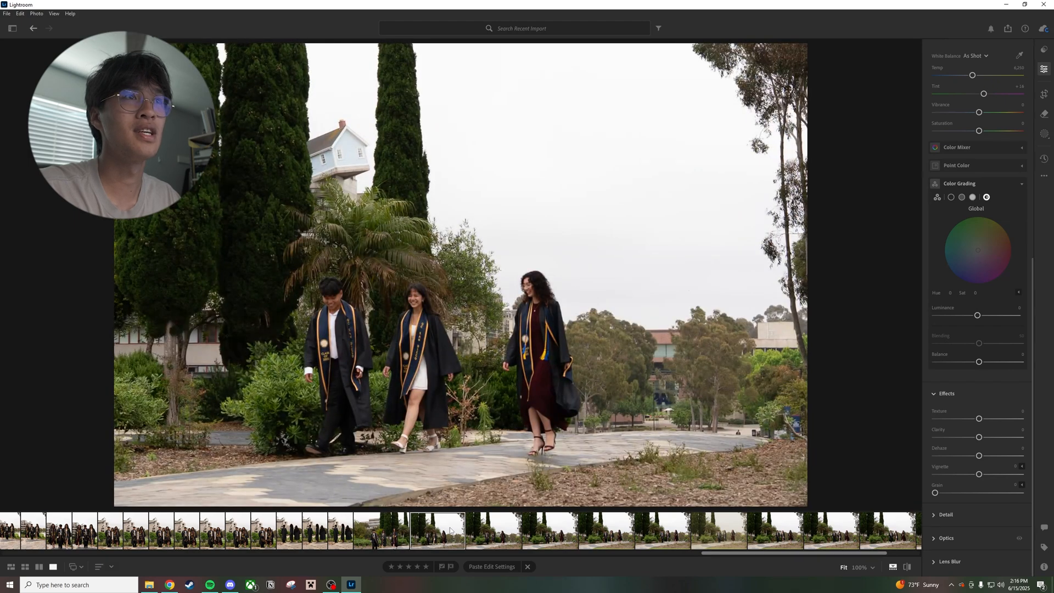
key(Right)
key(Right)
click(496, 537)
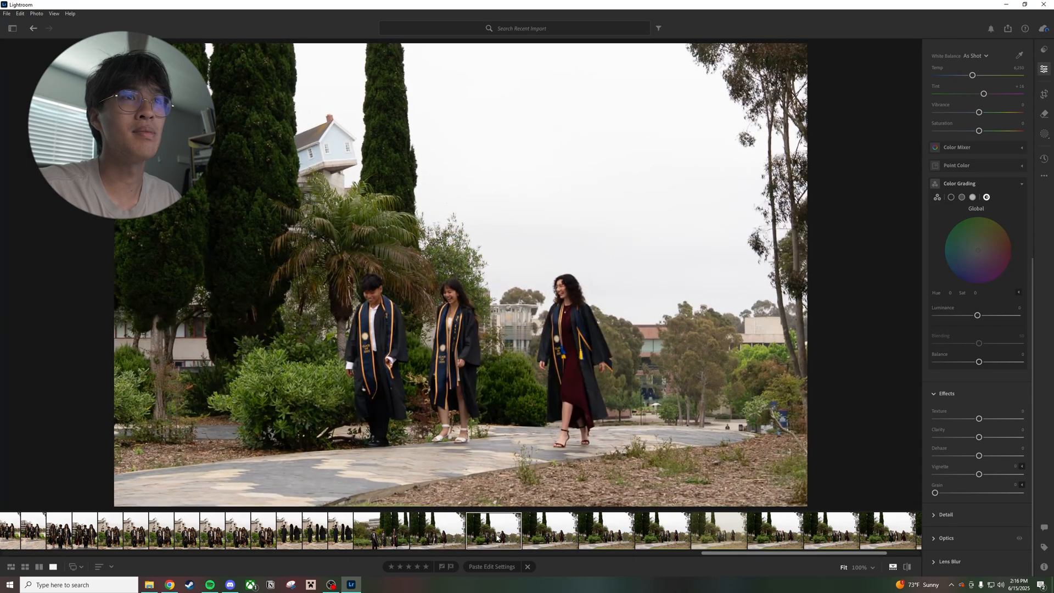
click(617, 530)
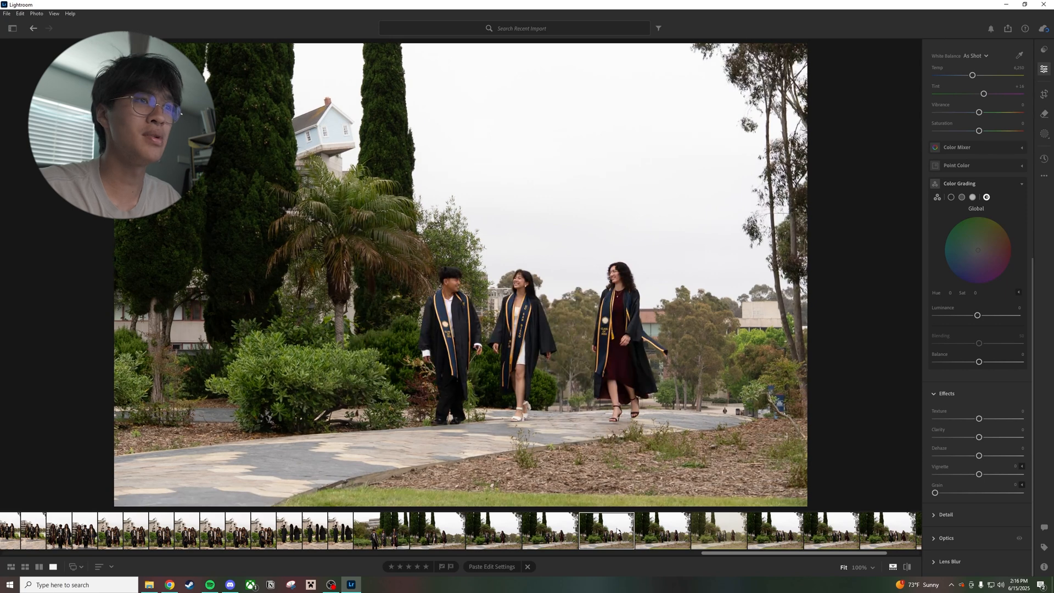
click(400, 537)
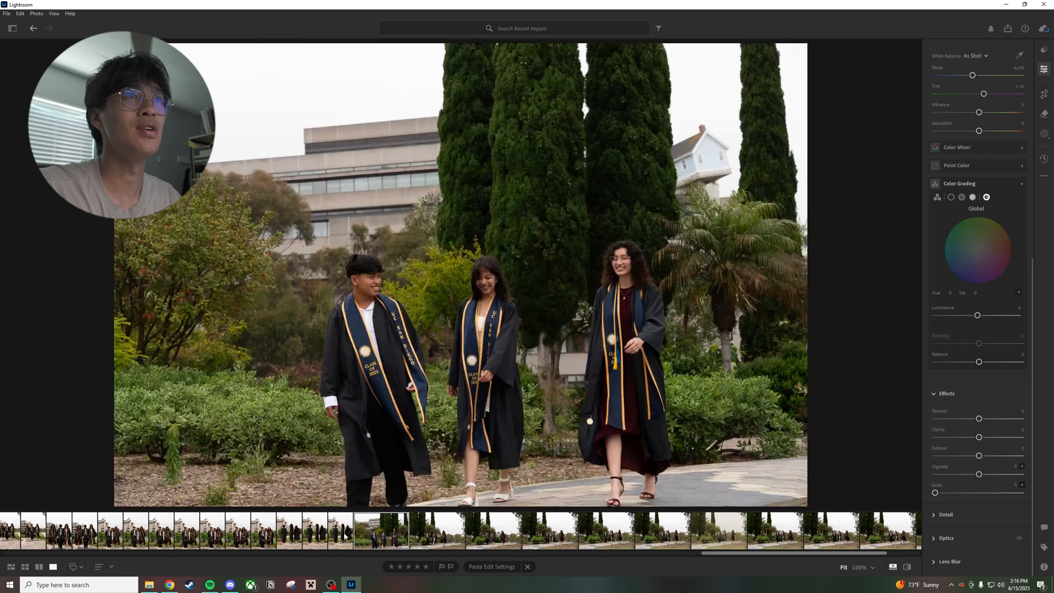
Paste the copied edit settings onto the vertical photos of the three graduates seen from behind
click(345, 535)
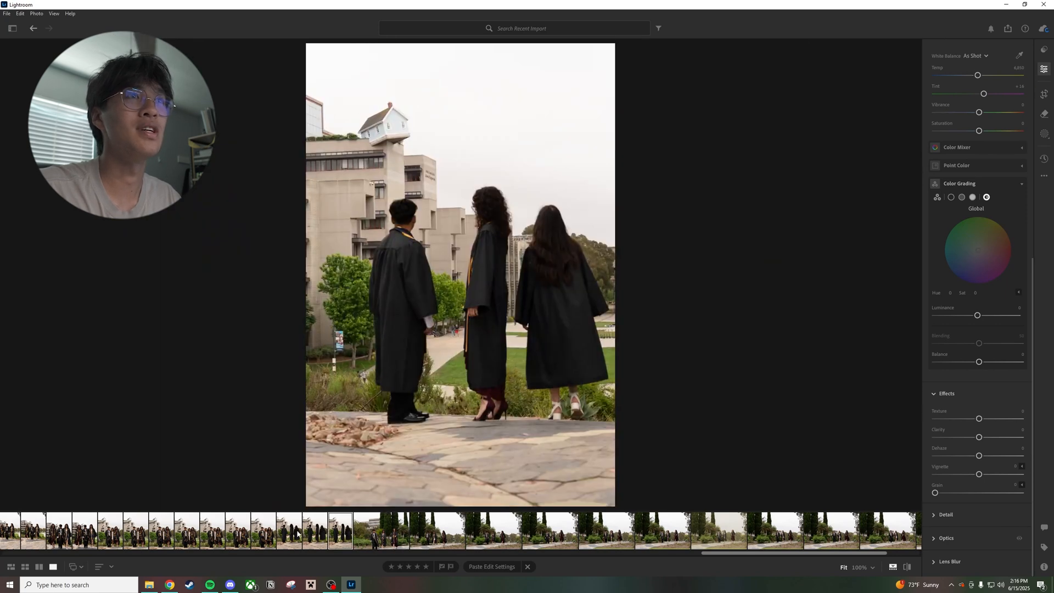
click(316, 531)
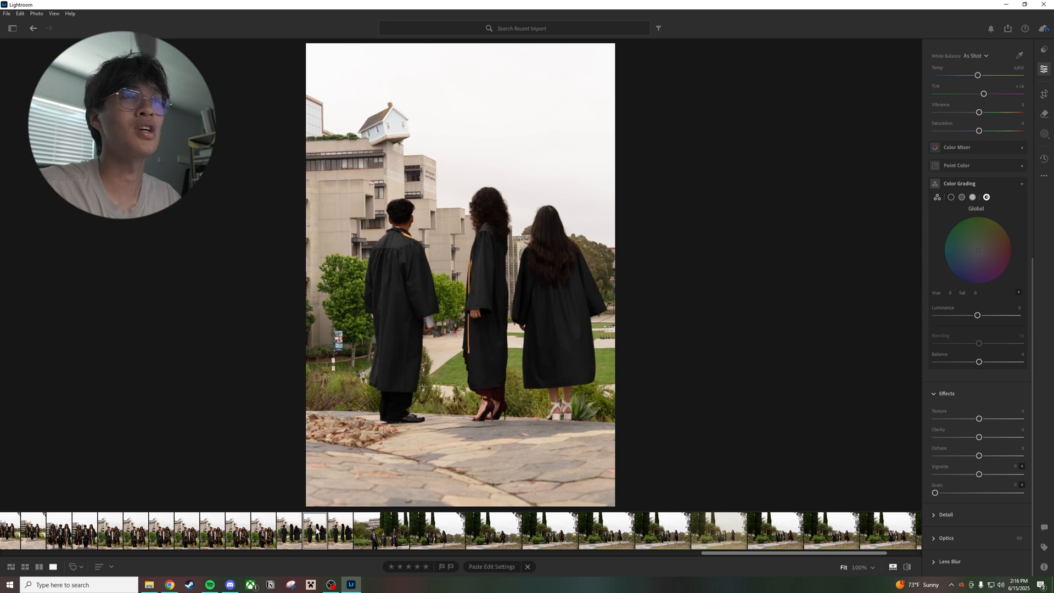
key(ctrl+v)
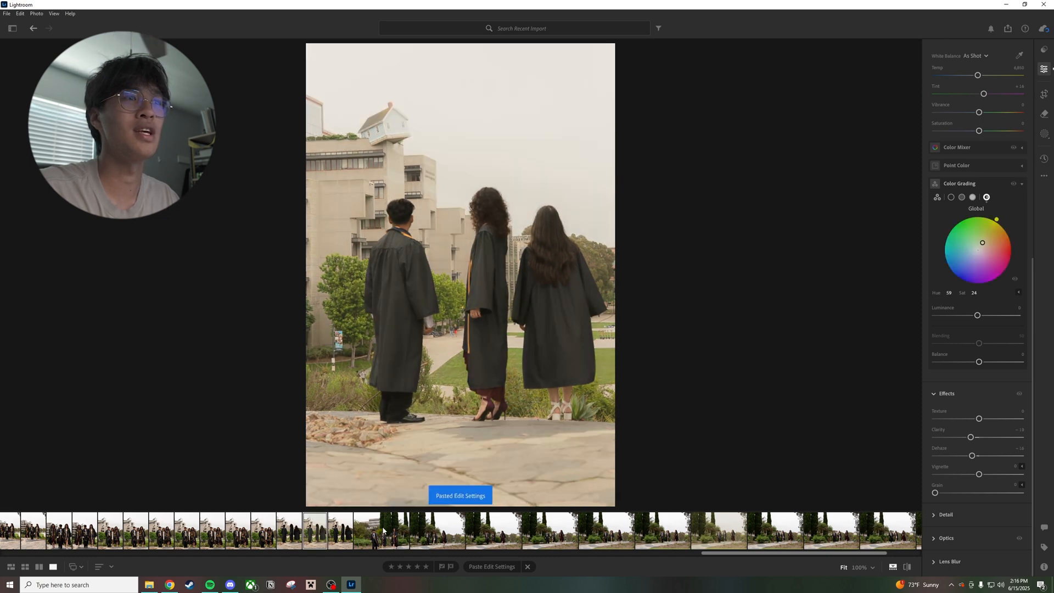
click(335, 533)
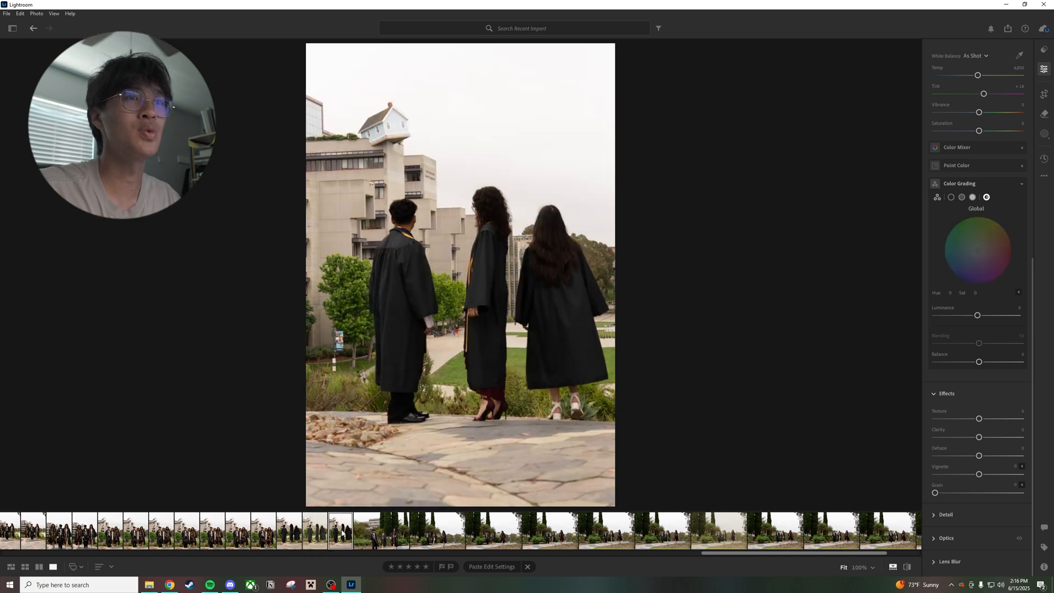
click(303, 533)
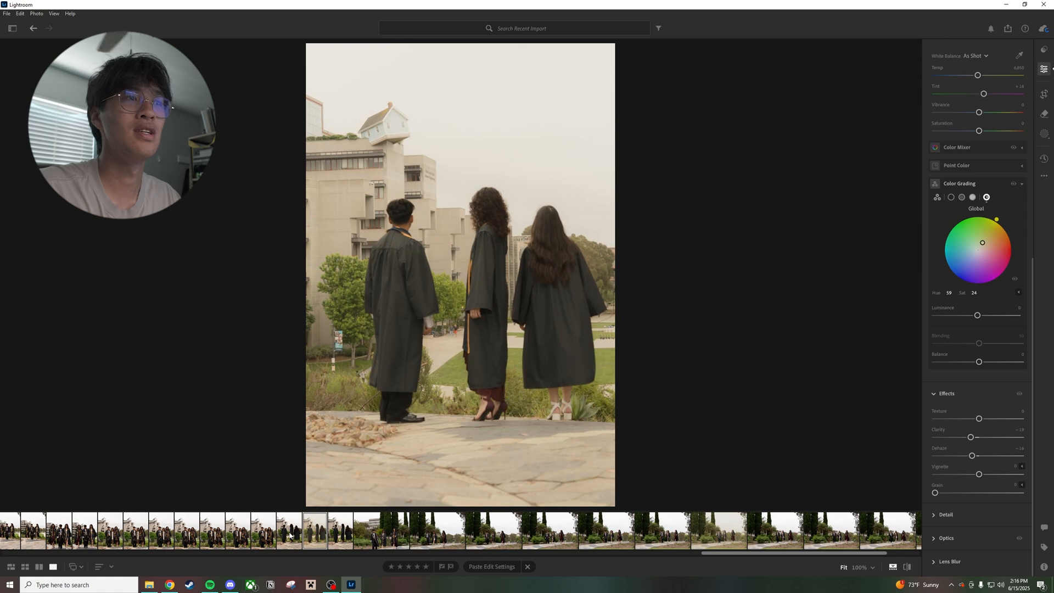
click(290, 535)
key(ctrl+v)
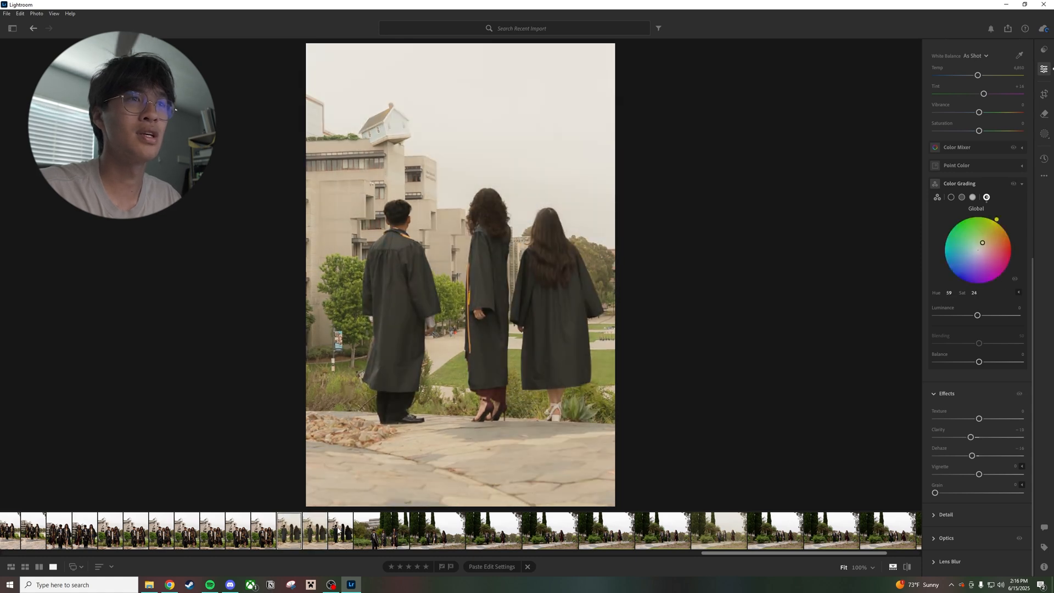
click(316, 535)
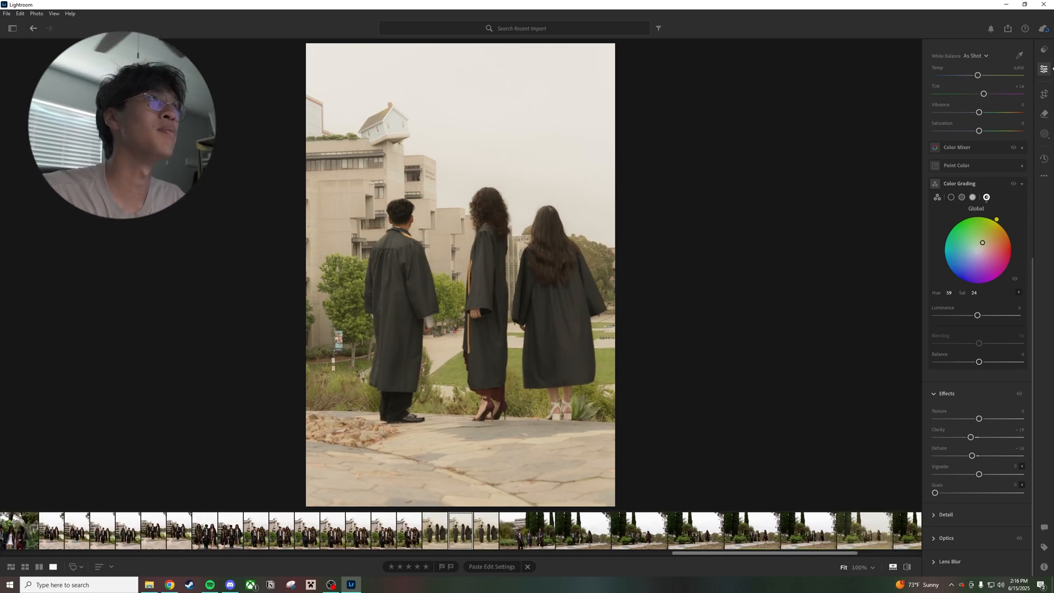
Export the warm-toned vertical photo of the three graduates standing and facing the camera as a large JPG to the Final folder
click(384, 531)
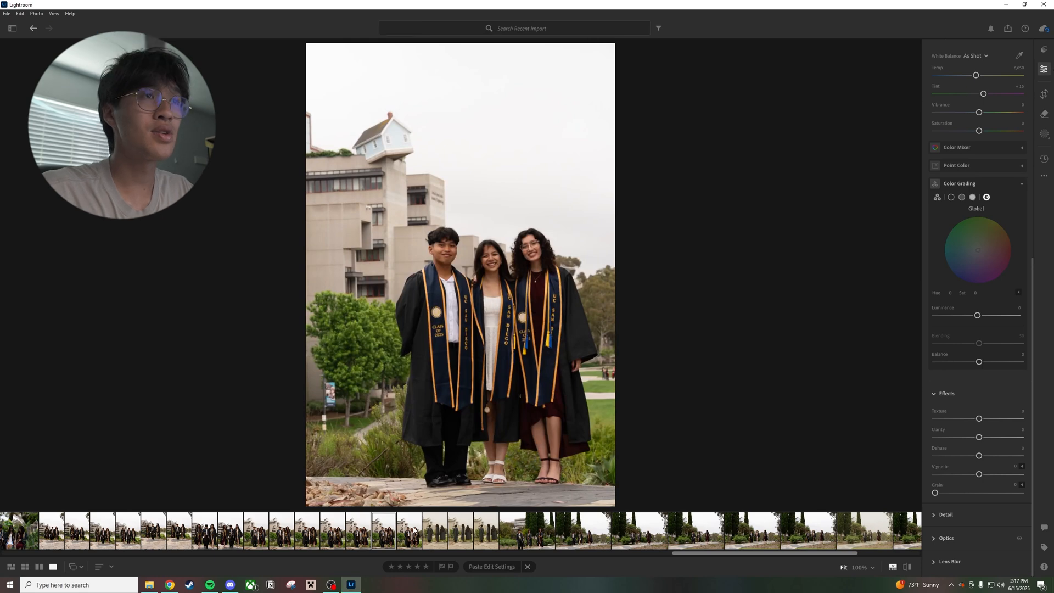
click(415, 530)
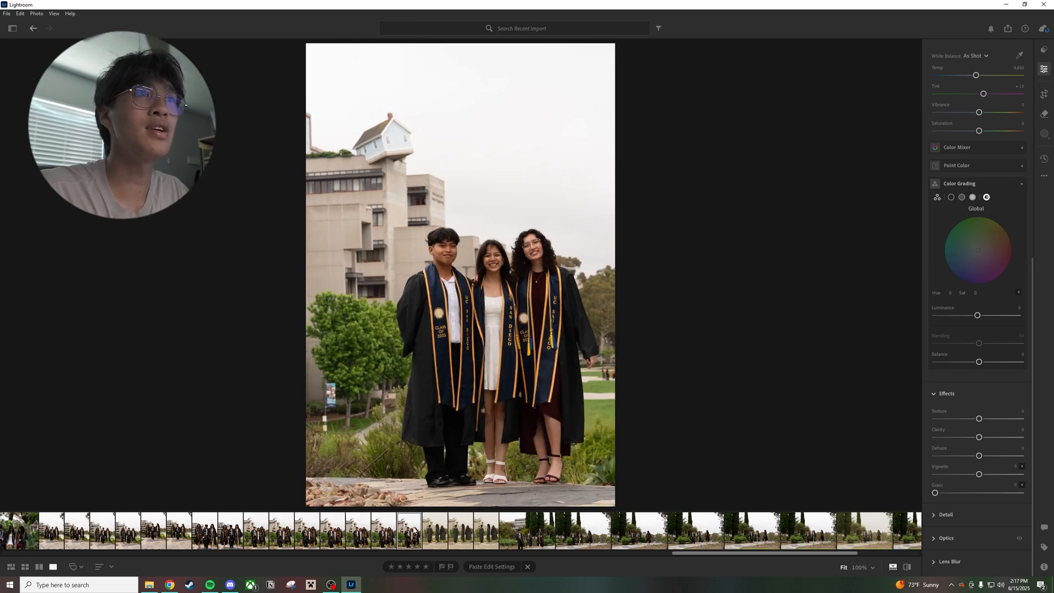
right_click(465, 526)
mouse_move(581, 344)
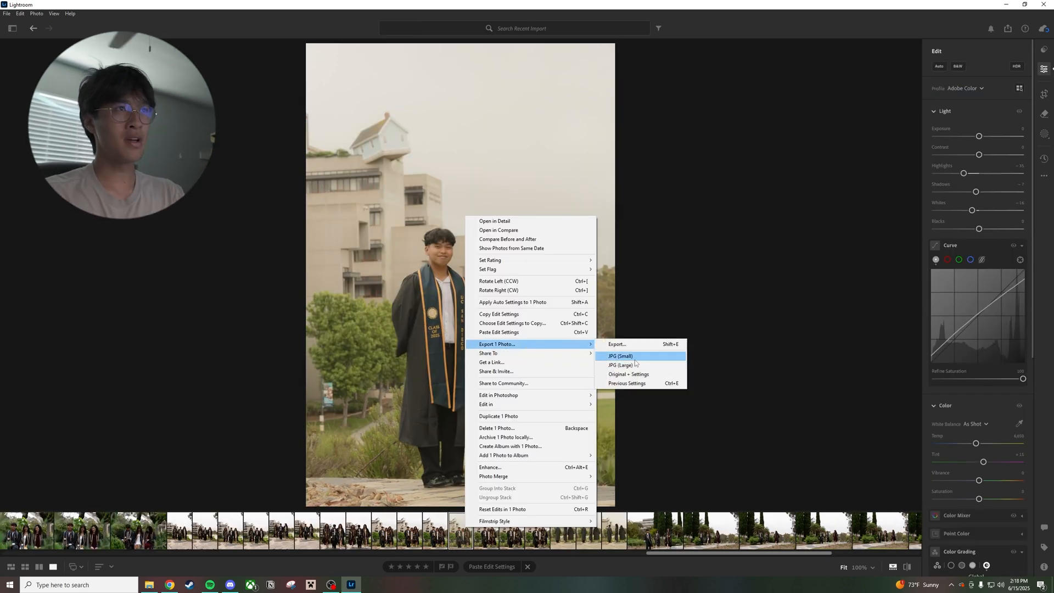
click(637, 365)
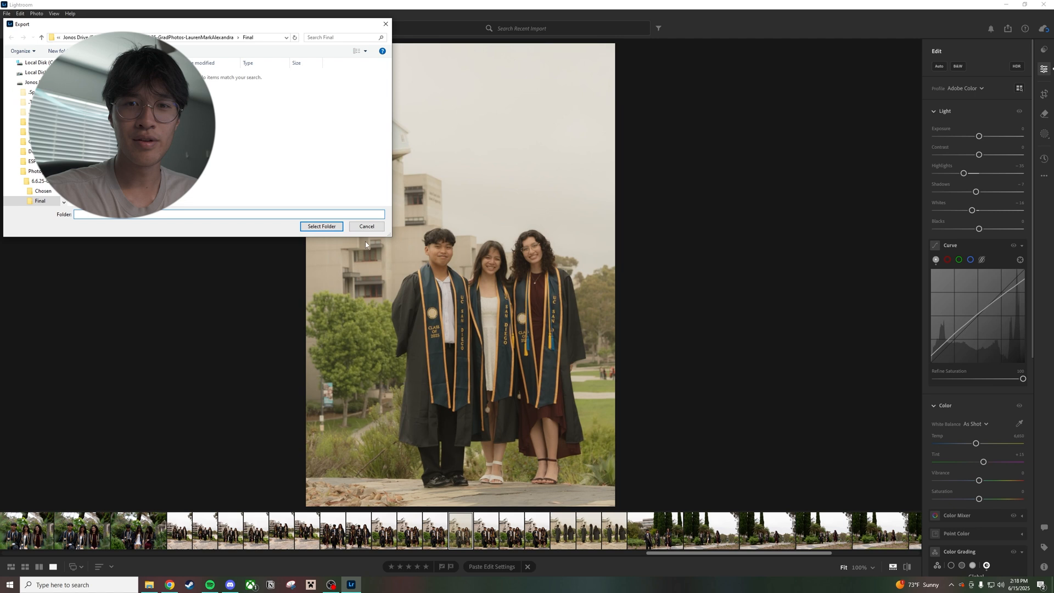
click(321, 226)
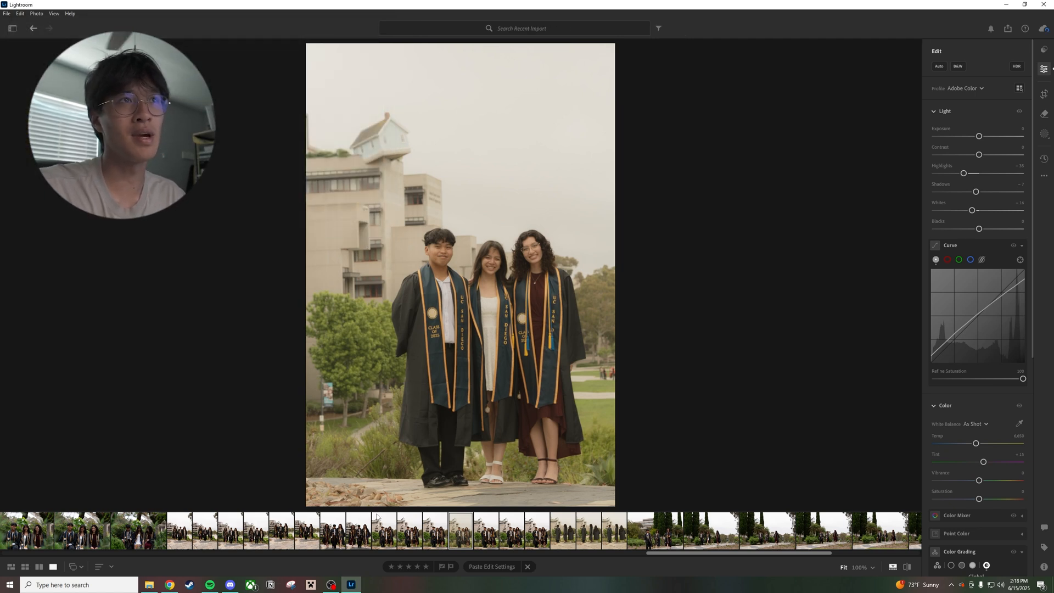
Compare the two unedited vertical shots of the graduates laughing and paste the copied edit settings onto the first one
click(381, 530)
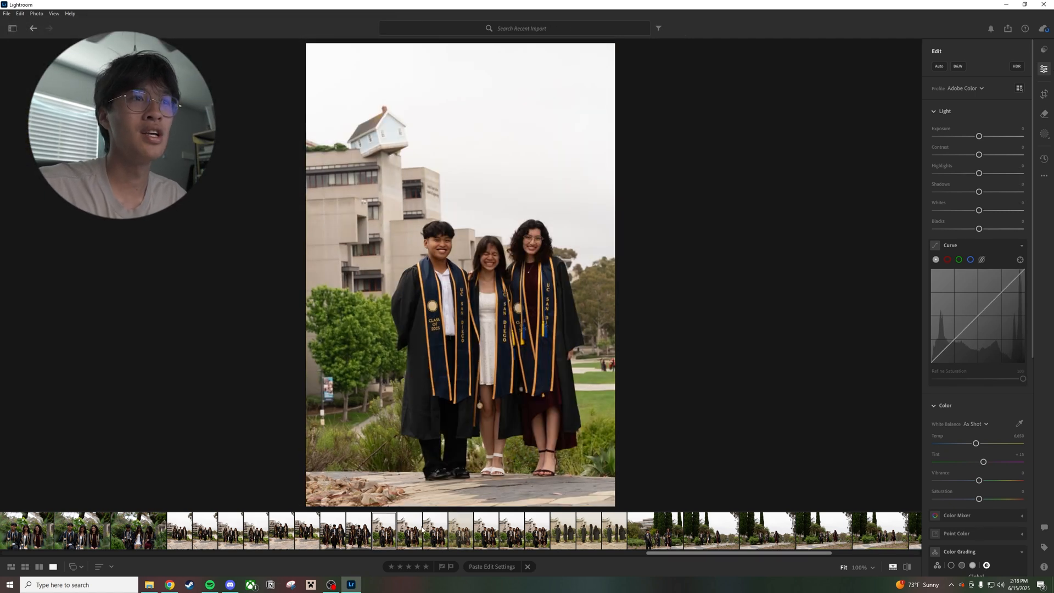
click(420, 528)
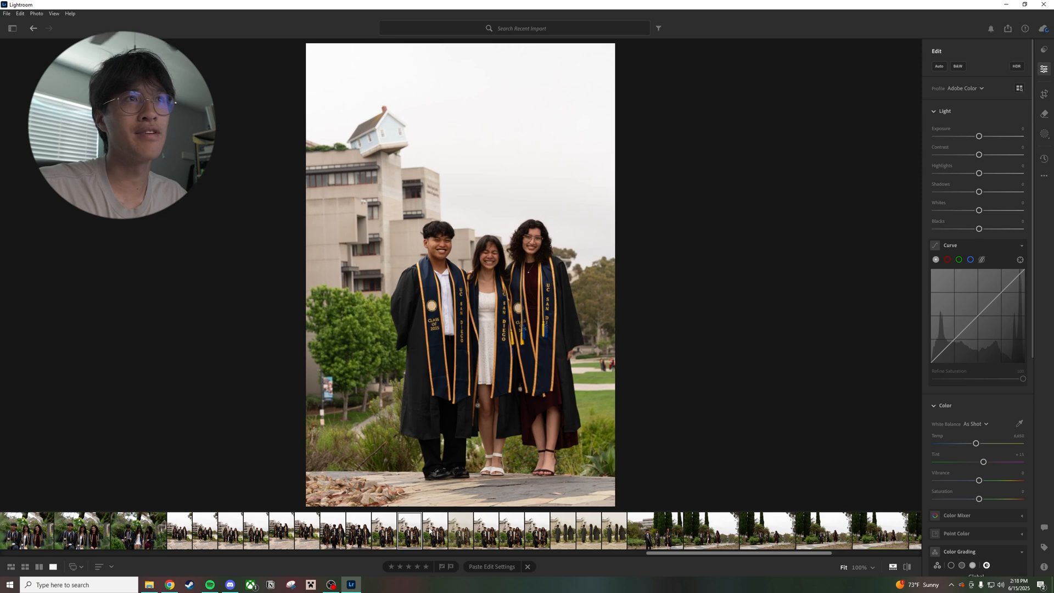
click(391, 530)
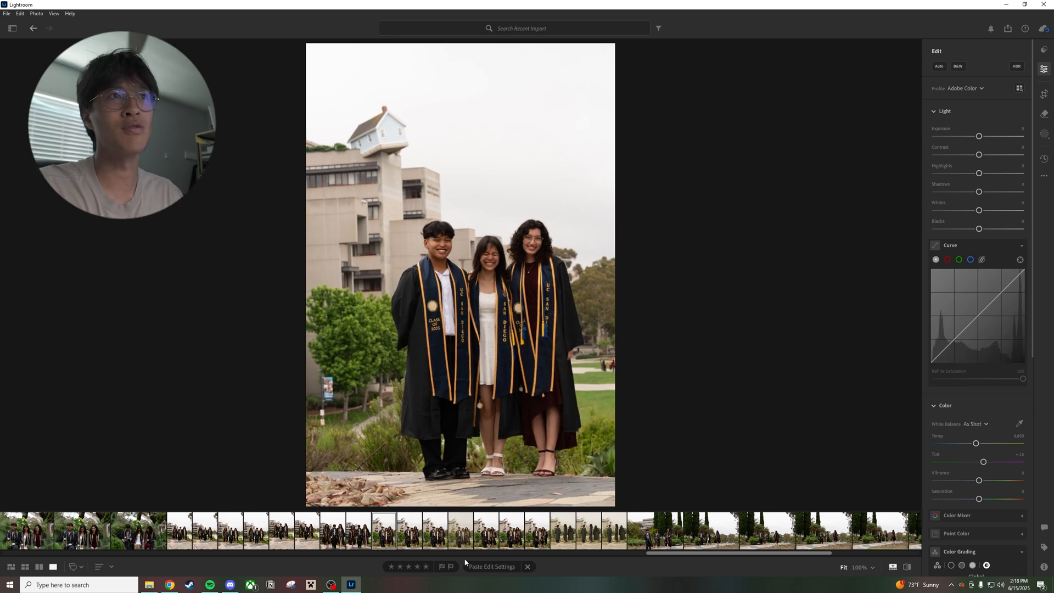
click(492, 567)
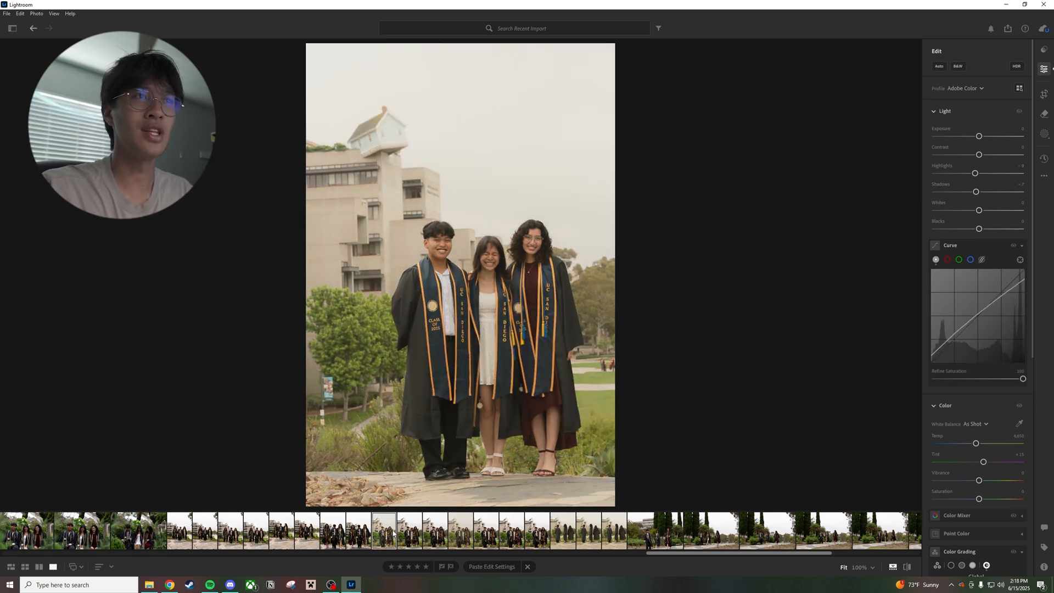
Export the newly edited vertical photo of the laughing graduates as a JPG to the Final folder
right_click(385, 227)
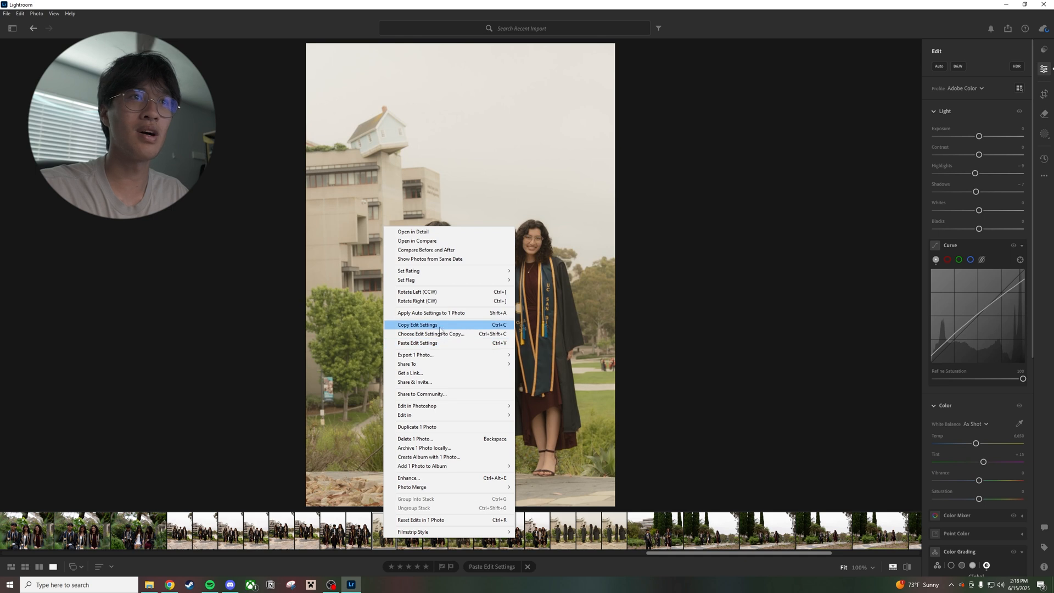
mouse_move(462, 354)
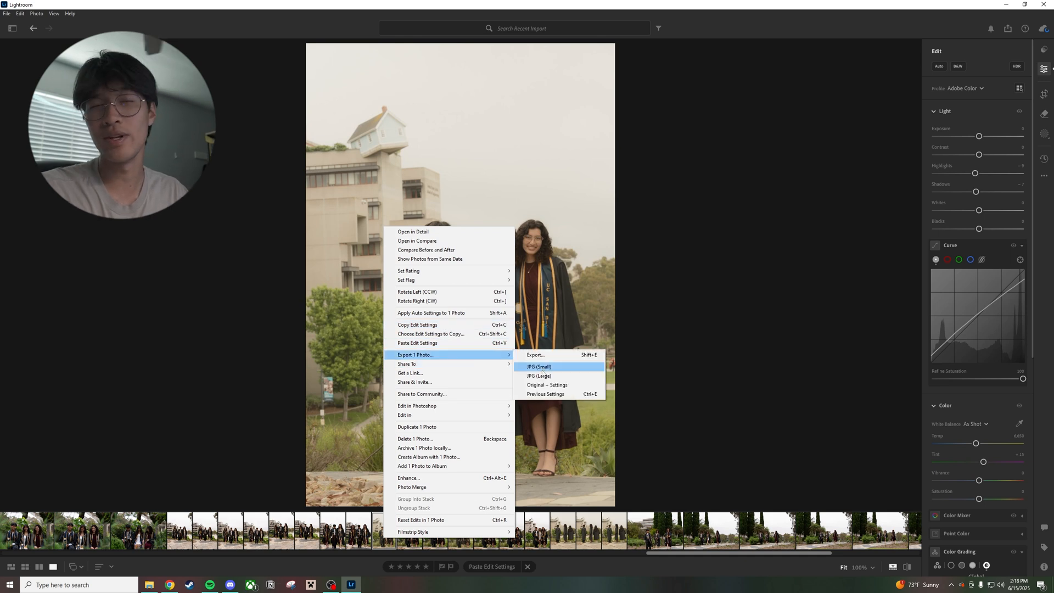
click(541, 369)
click(328, 226)
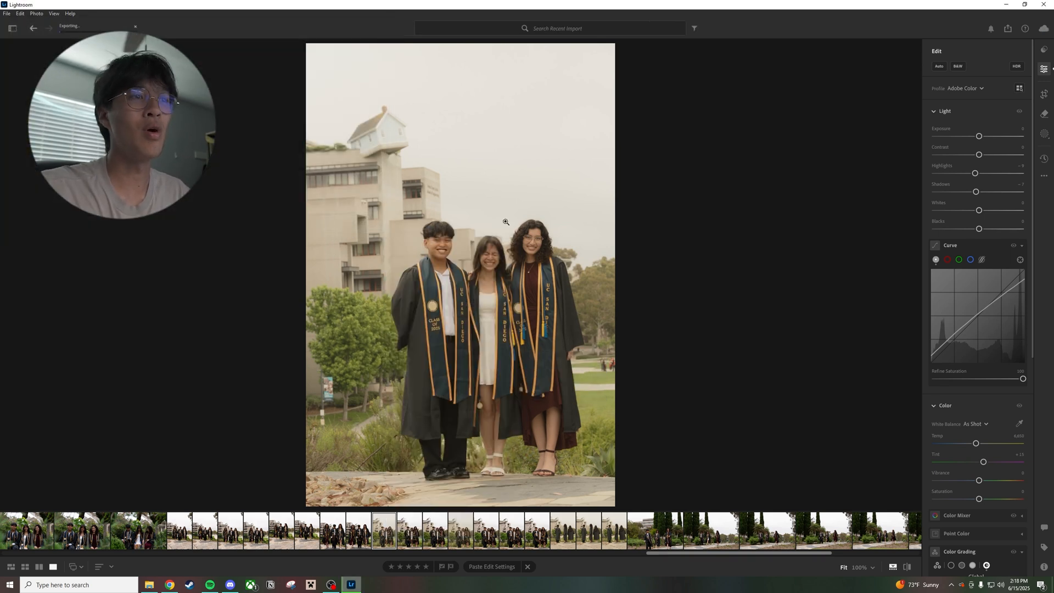
Paste the copied edit settings onto the first of the two close vertical shots of the graduates walking
click(358, 534)
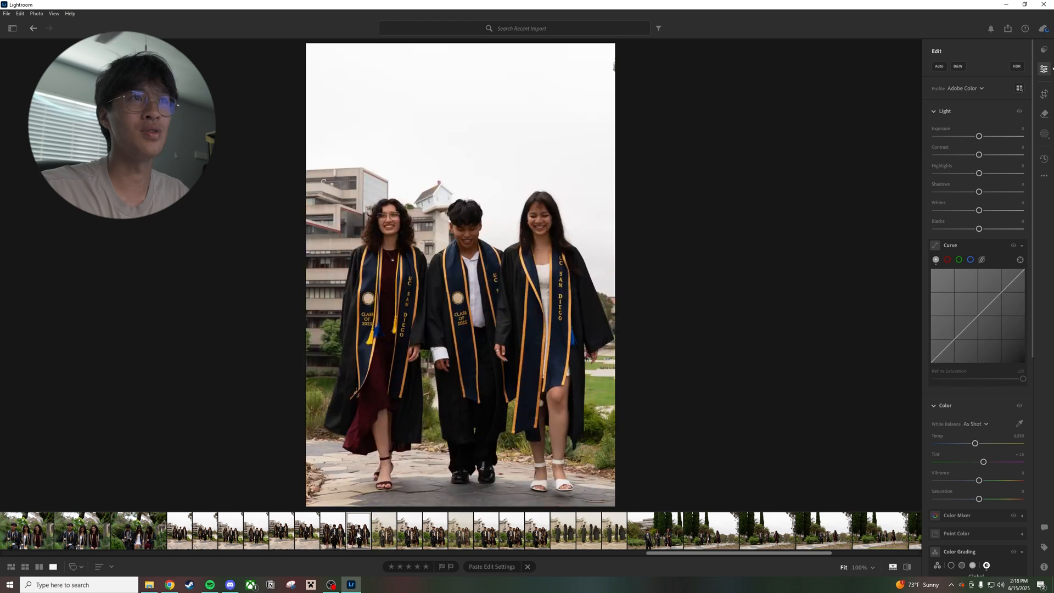
click(329, 532)
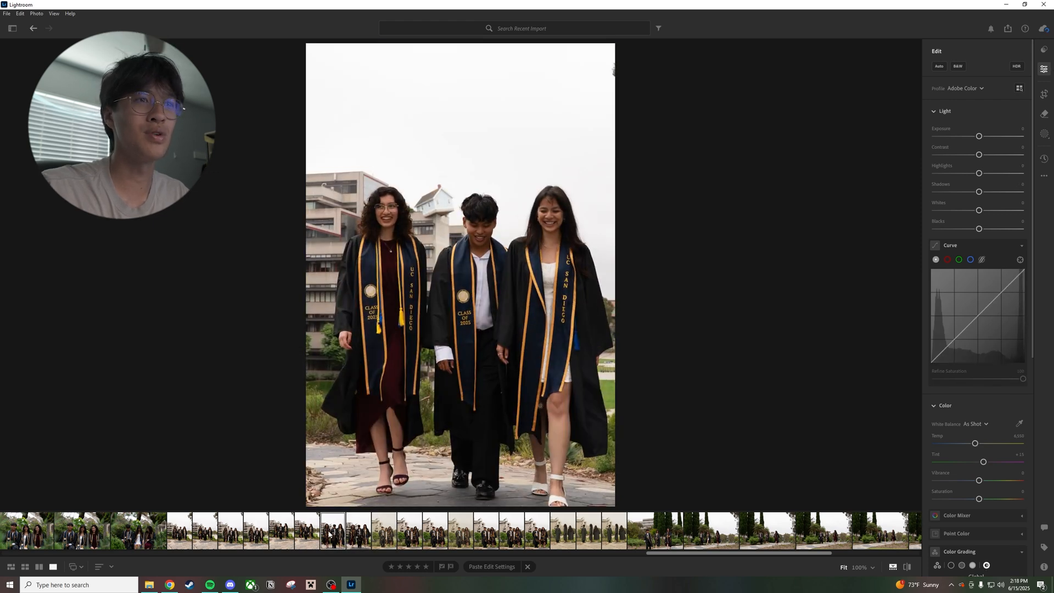
click(499, 569)
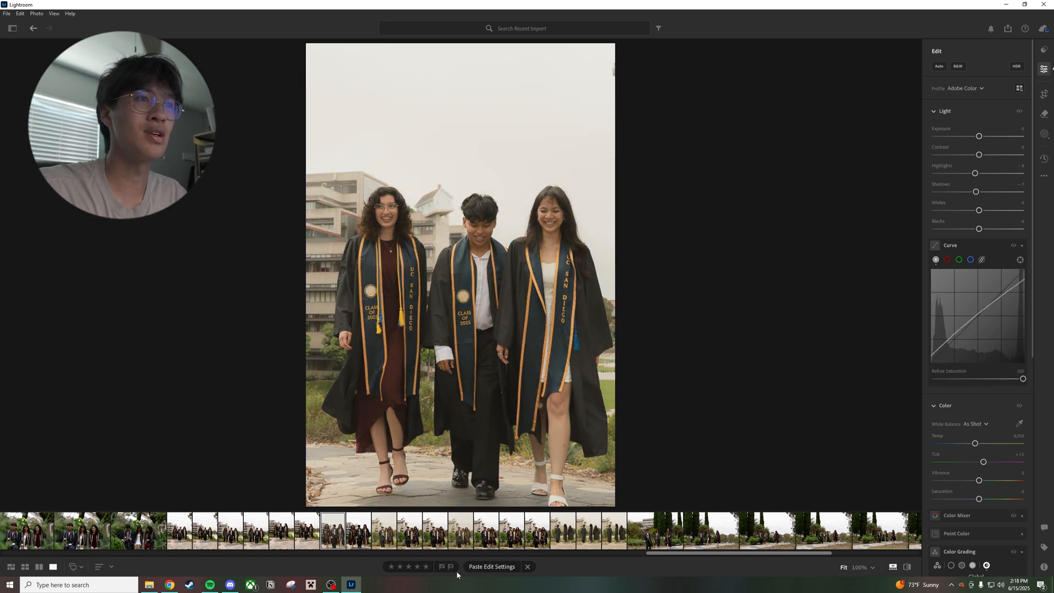
Export the edited close walking photo as a large JPG to the Final folder
right_click(330, 537)
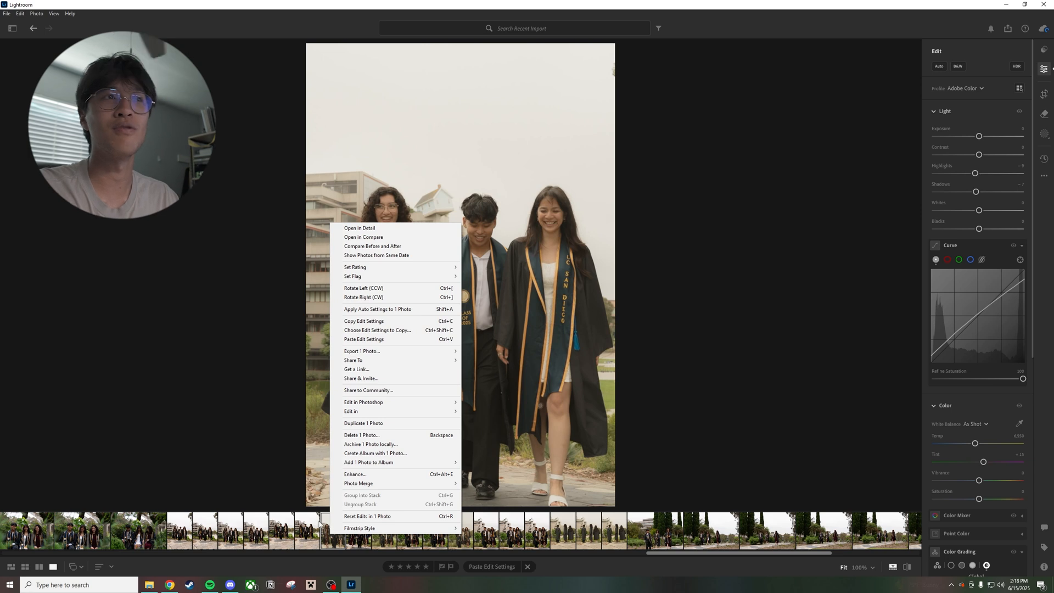
mouse_move(414, 354)
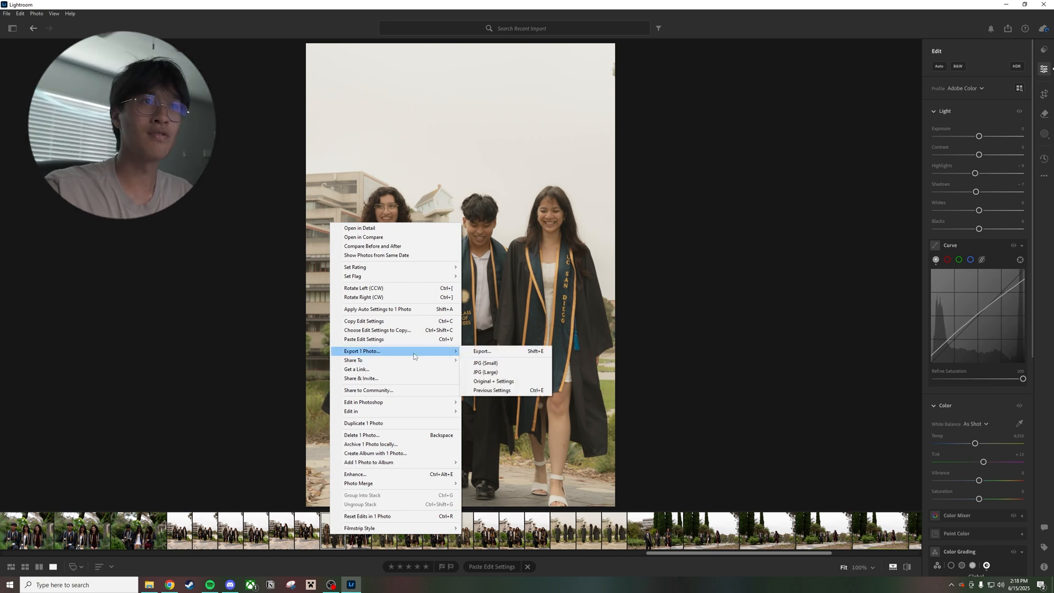
click(490, 373)
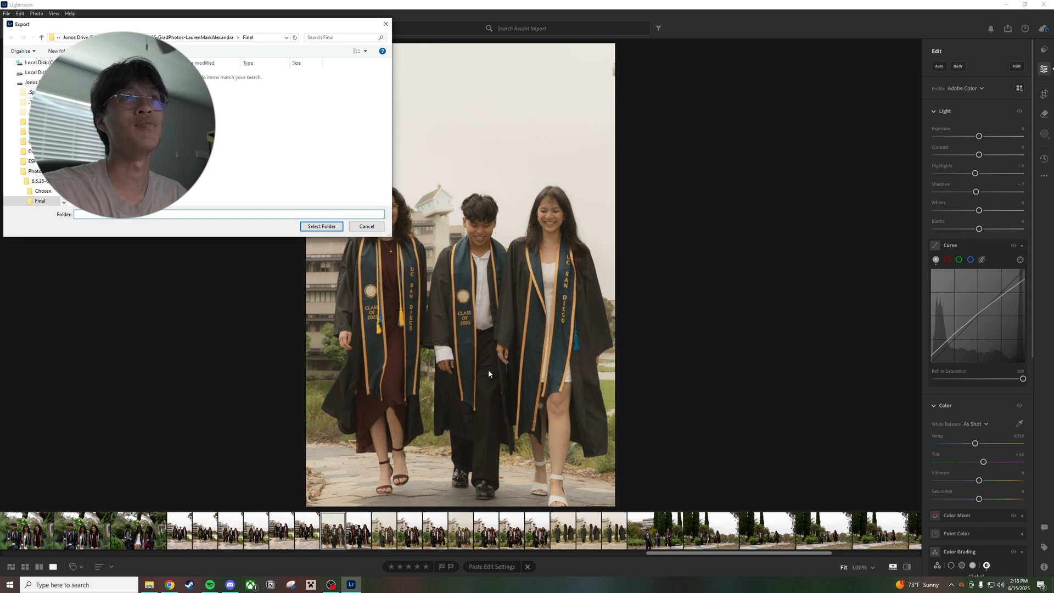
click(328, 228)
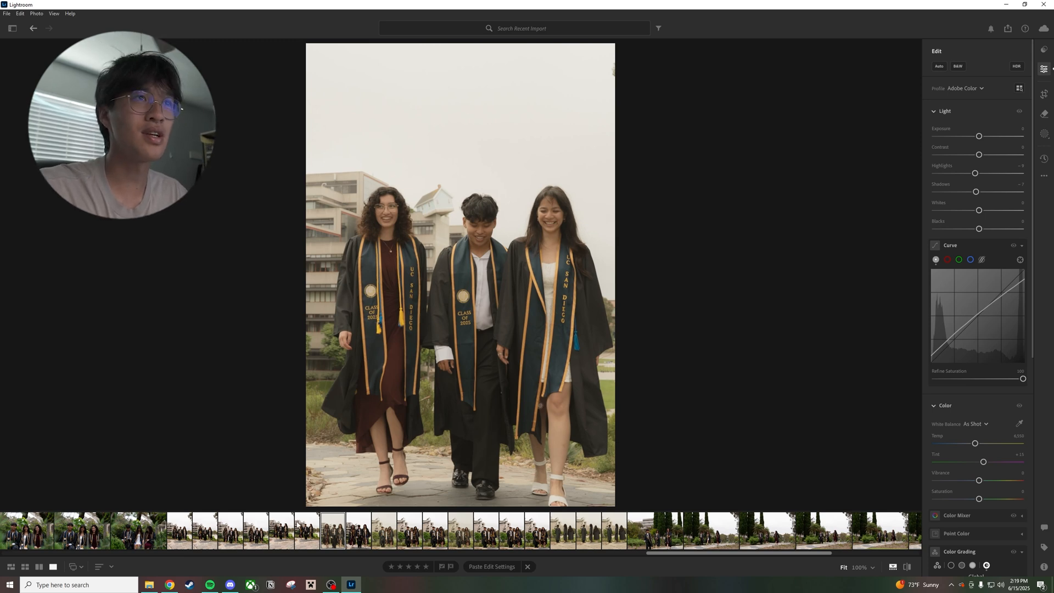
Browse back past the wide walking shots and paste the copied edit settings onto the garden photo of the seated graduates looking down
click(274, 531)
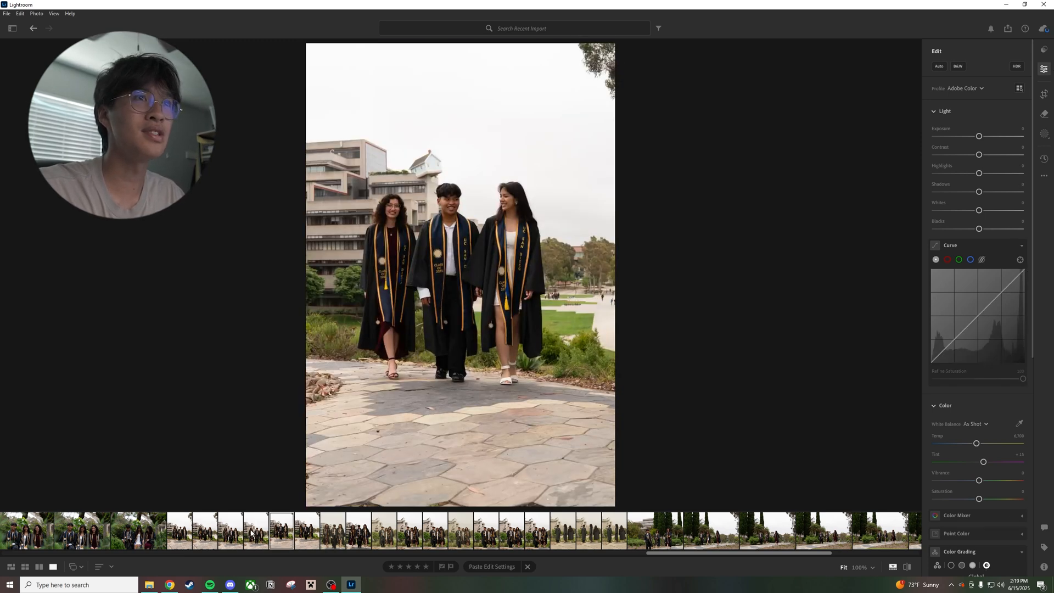
click(251, 533)
click(223, 532)
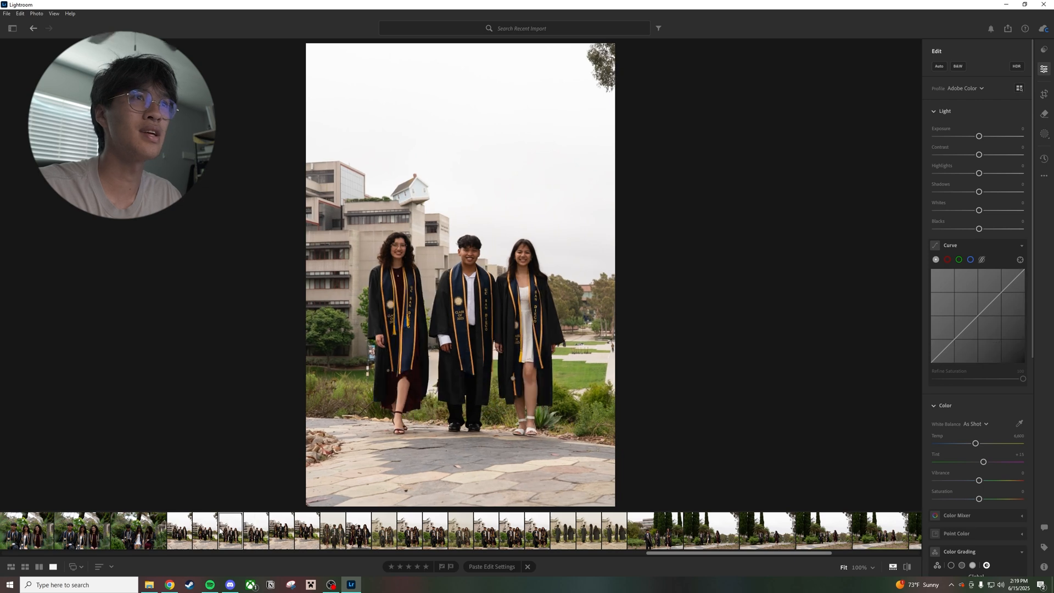
click(181, 535)
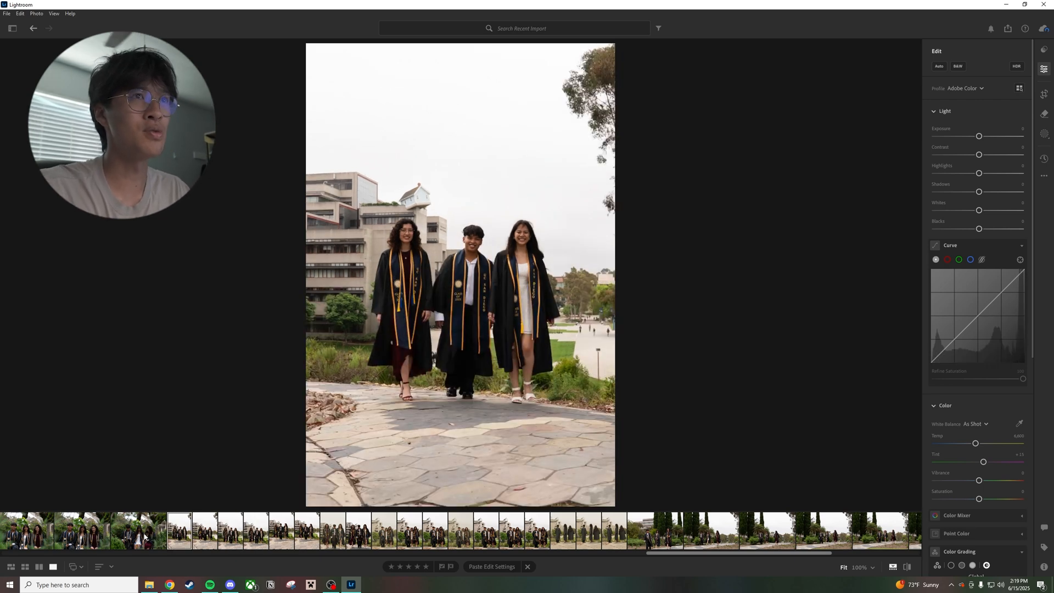
click(147, 536)
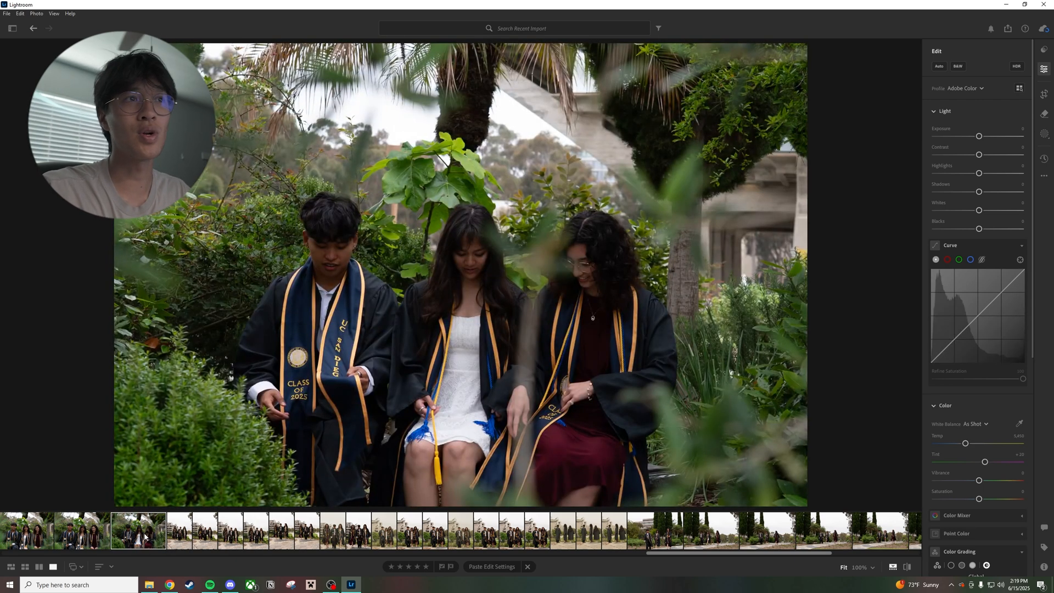
click(488, 566)
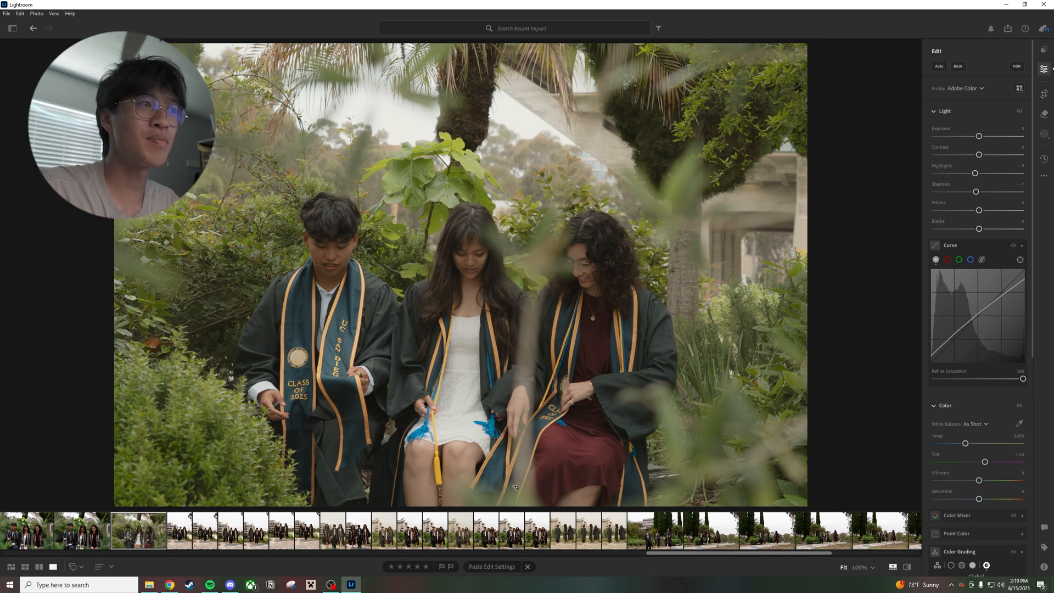
Export the edited garden photo of the graduates looking down as a large JPG to the Final folder
scroll(193, 531, up, 3)
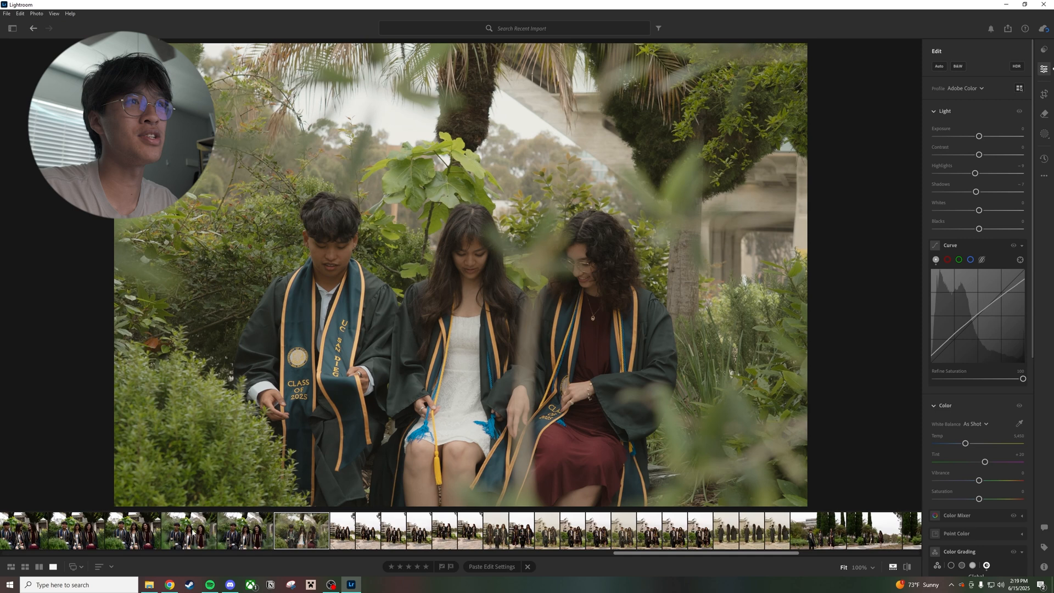
right_click(315, 536)
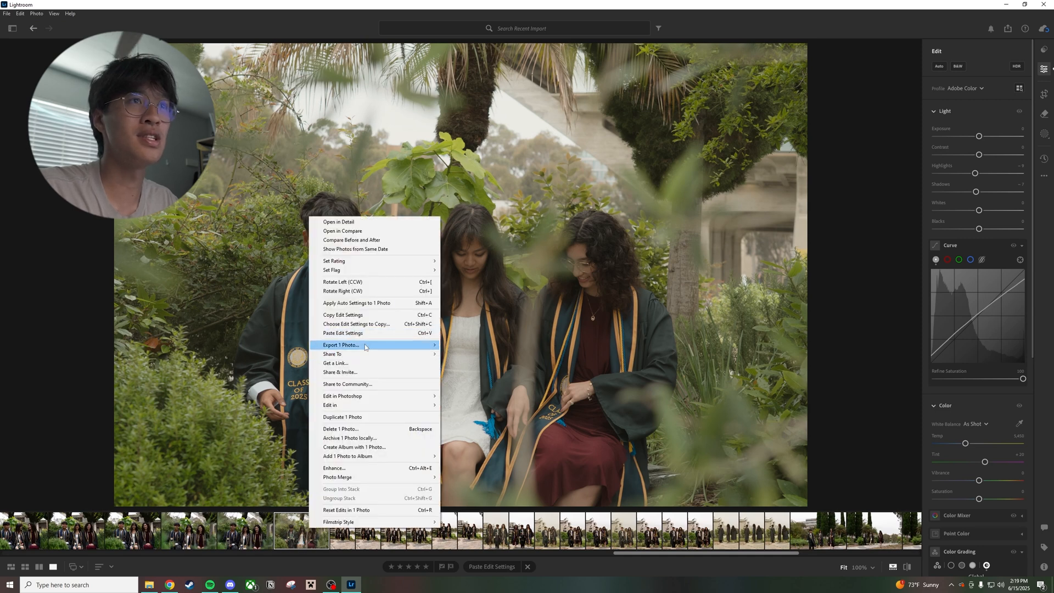
mouse_move(365, 346)
click(471, 364)
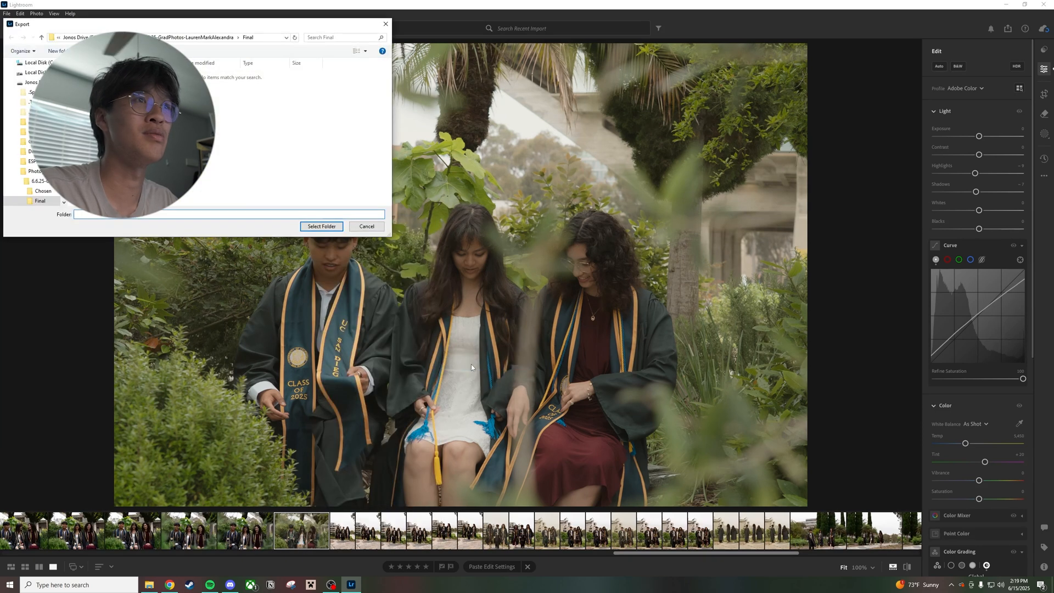
click(321, 226)
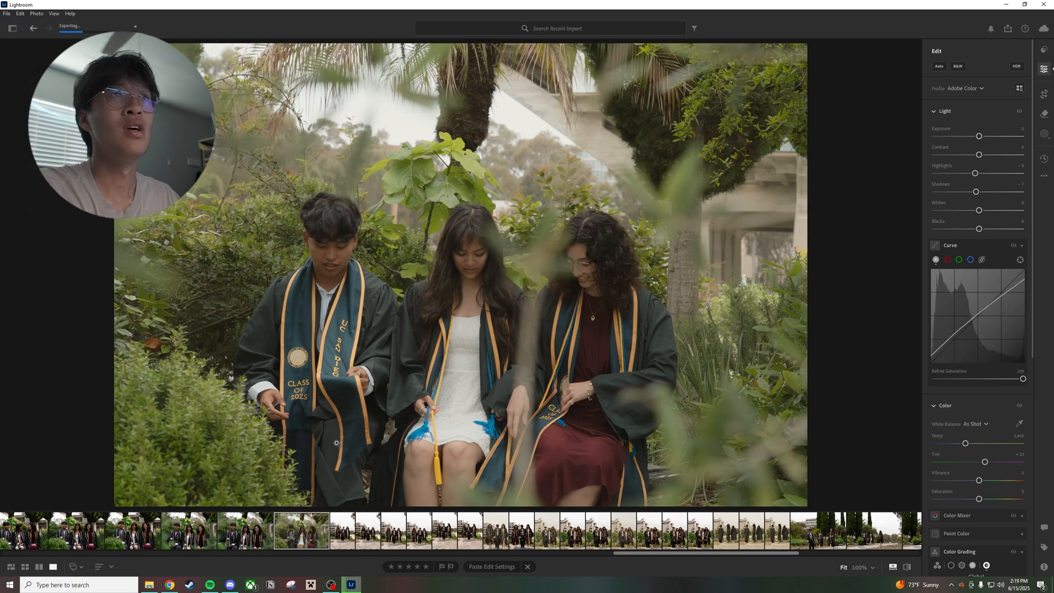
Paste the copied edit settings onto the adjacent garden photo of the graduates smiling at the camera, and view the two unedited shots before it
click(248, 532)
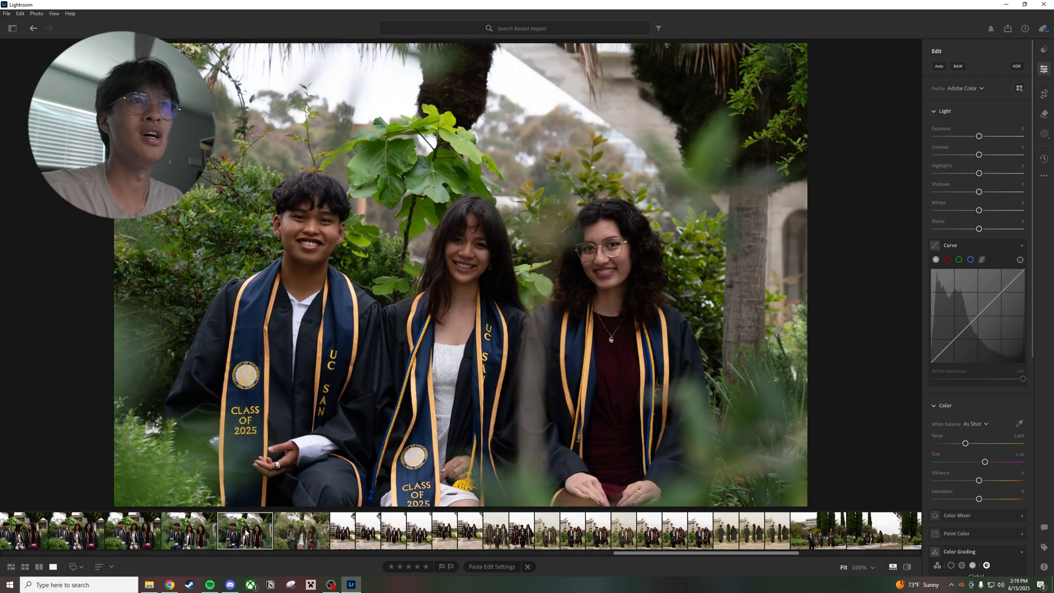
key(ctrl+v)
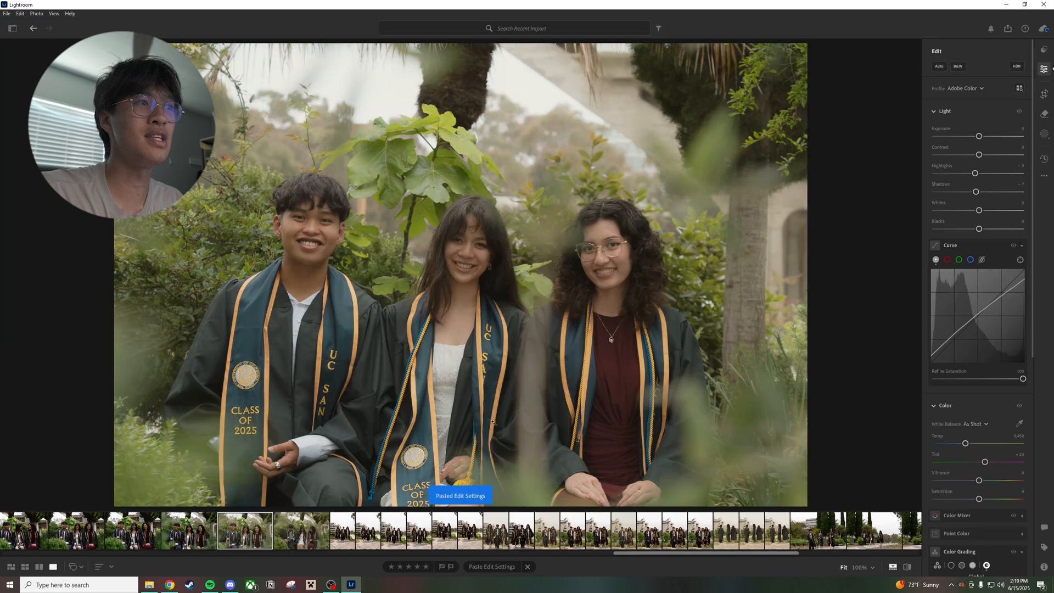
key(Left)
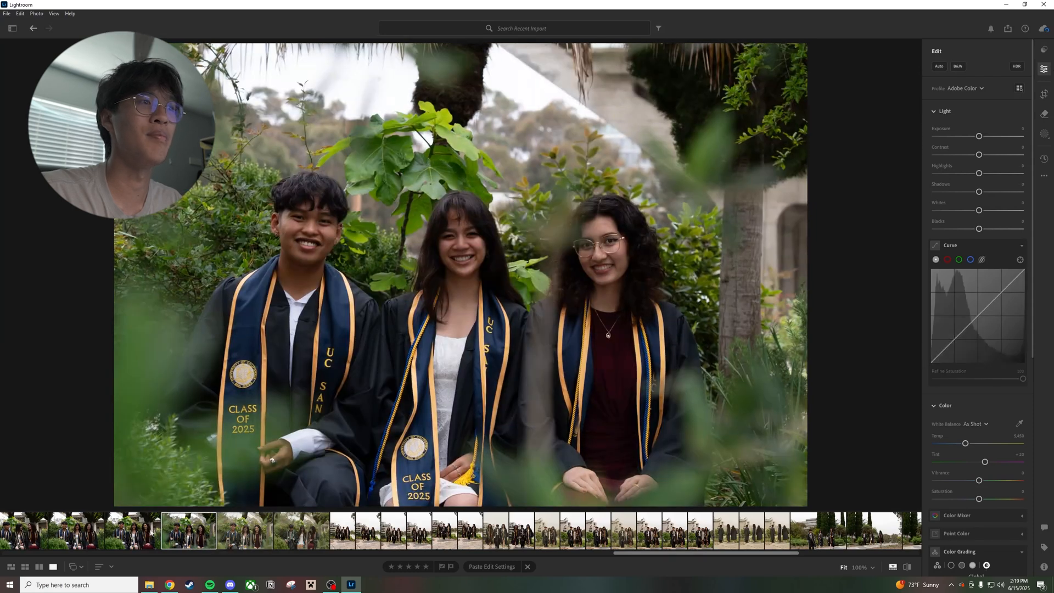
key(Left)
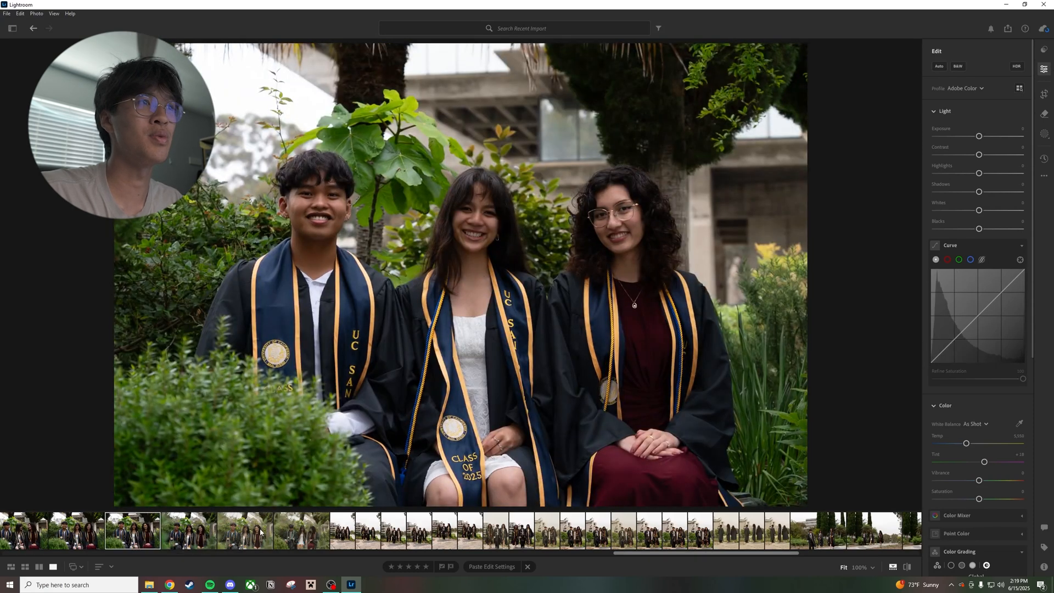
Export the edited garden photo of the seated graduates smiling at the camera as a JPG to the Final folder
click(260, 532)
right_click(259, 532)
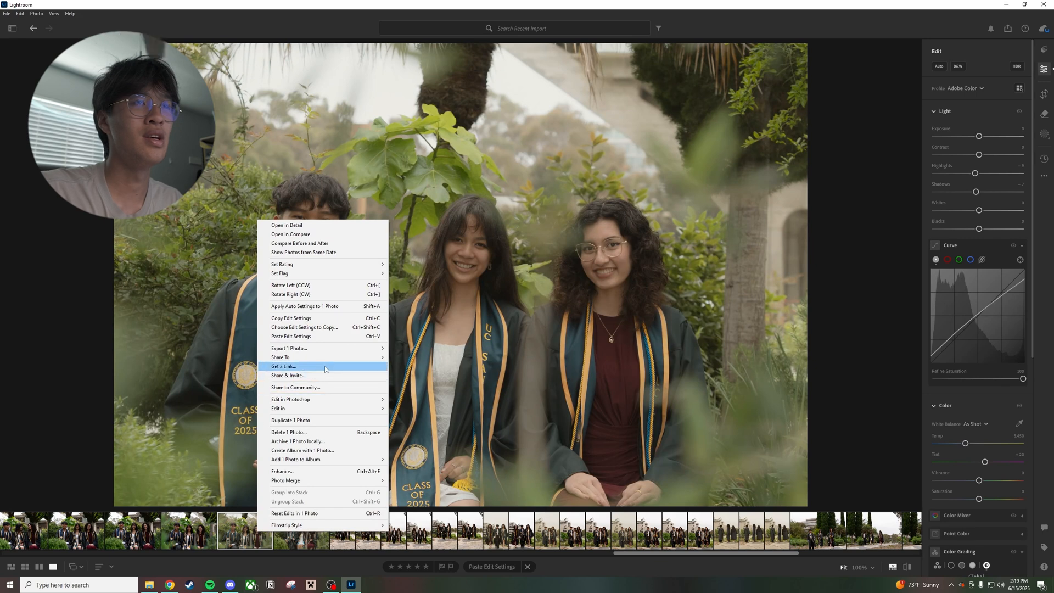
mouse_move(338, 349)
click(424, 360)
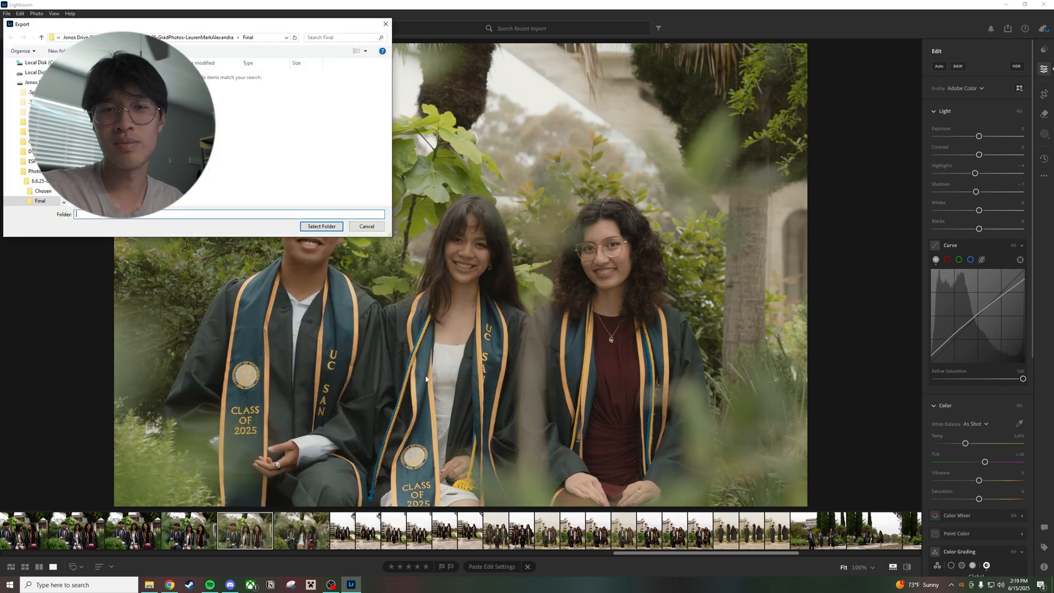
click(323, 226)
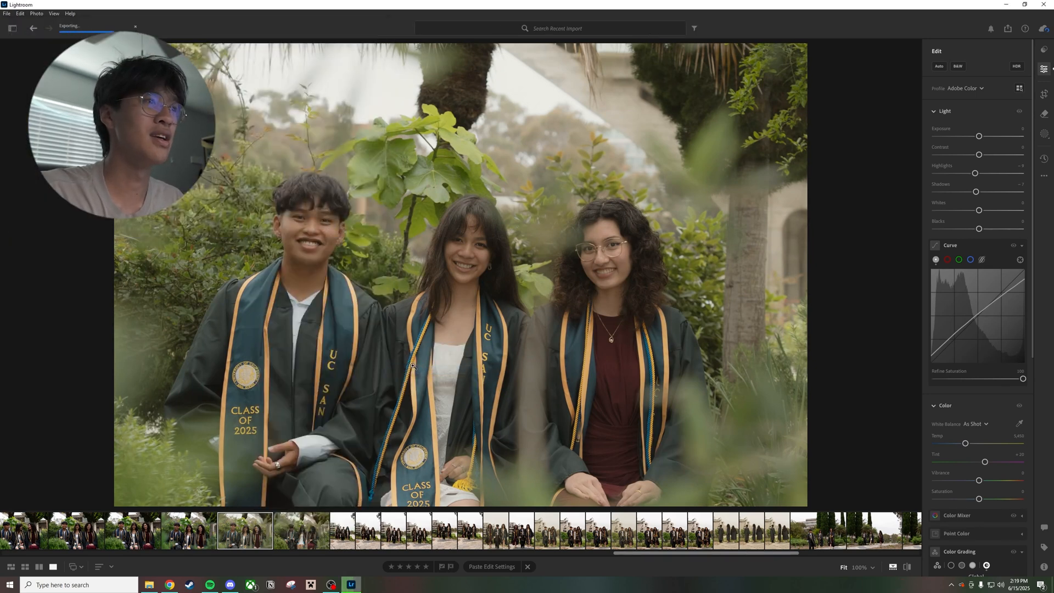
Paste the copied edit settings onto the closer garden photo of the smiling graduates and raise its grain to about 20
key(ctrl+v)
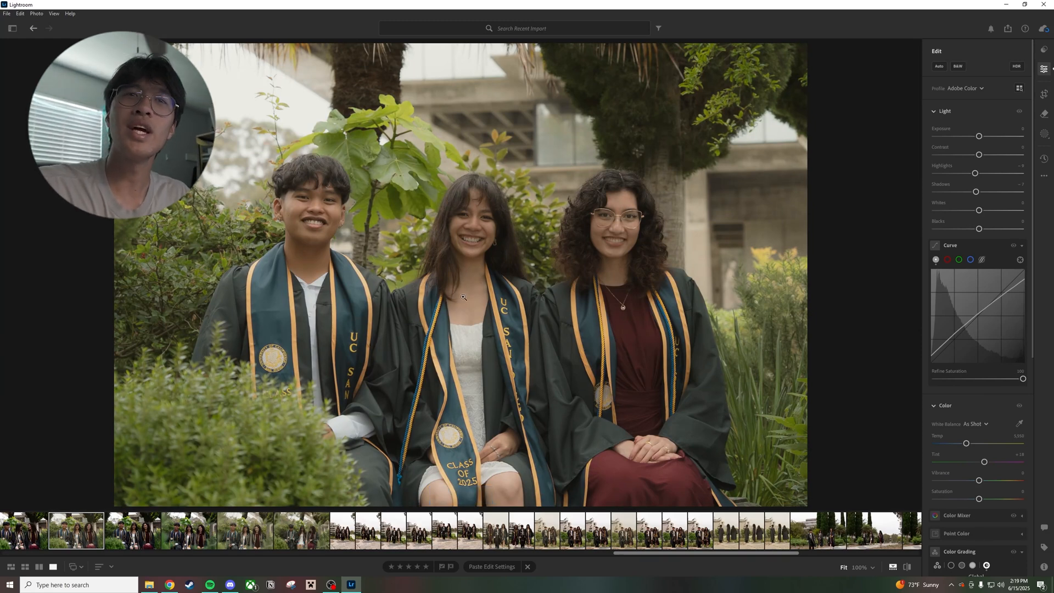
scroll(977, 330, down, 7)
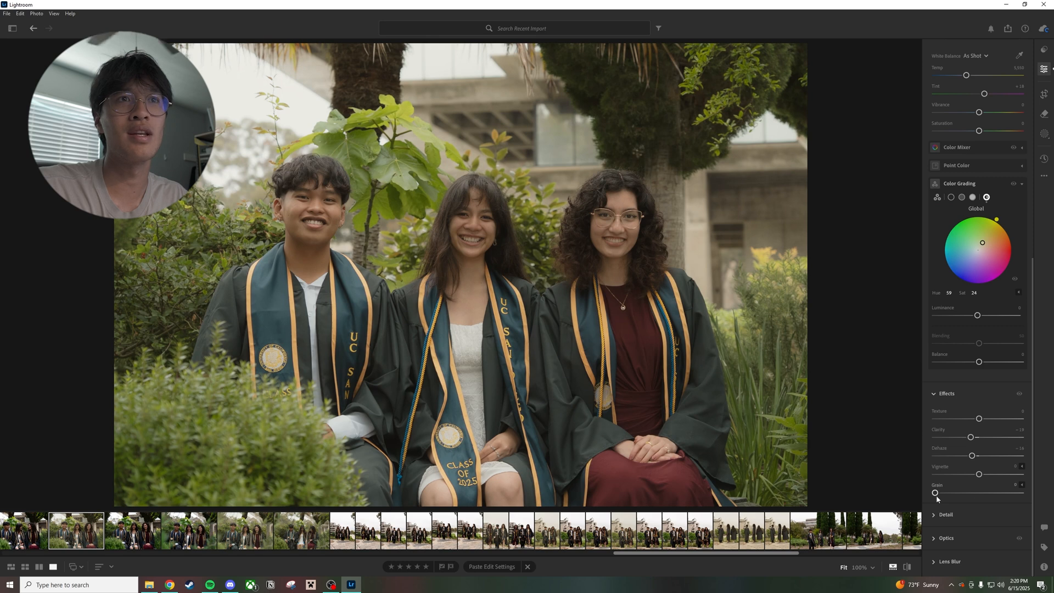
mouse_move(935, 493)
mouse_down()
mouse_move(961, 493)
mouse_move(951, 494)
mouse_up()
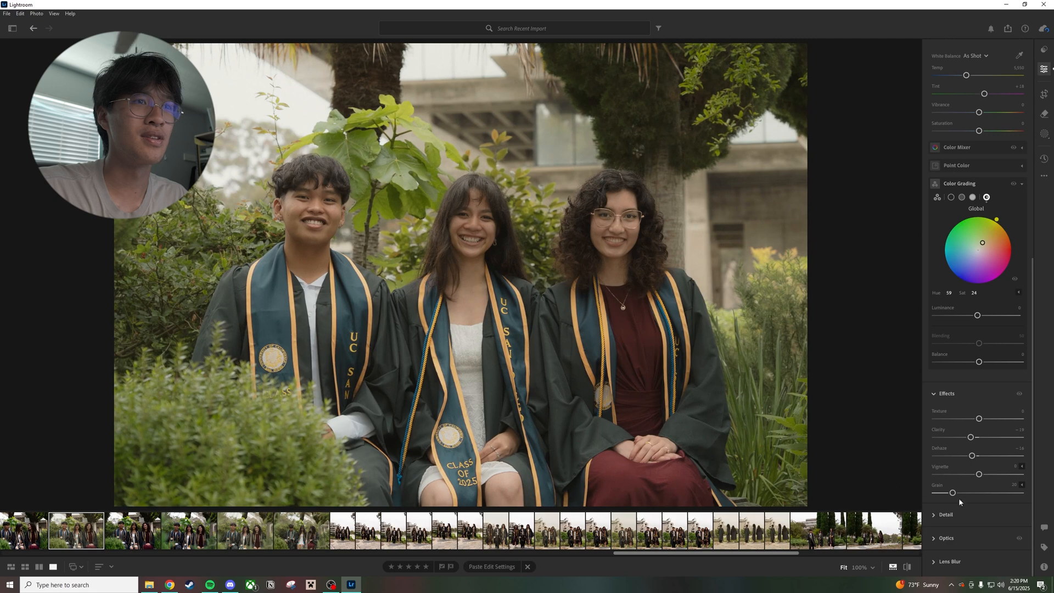
Export the garden photo with added grain as a large JPG to the Final folder
right_click(83, 528)
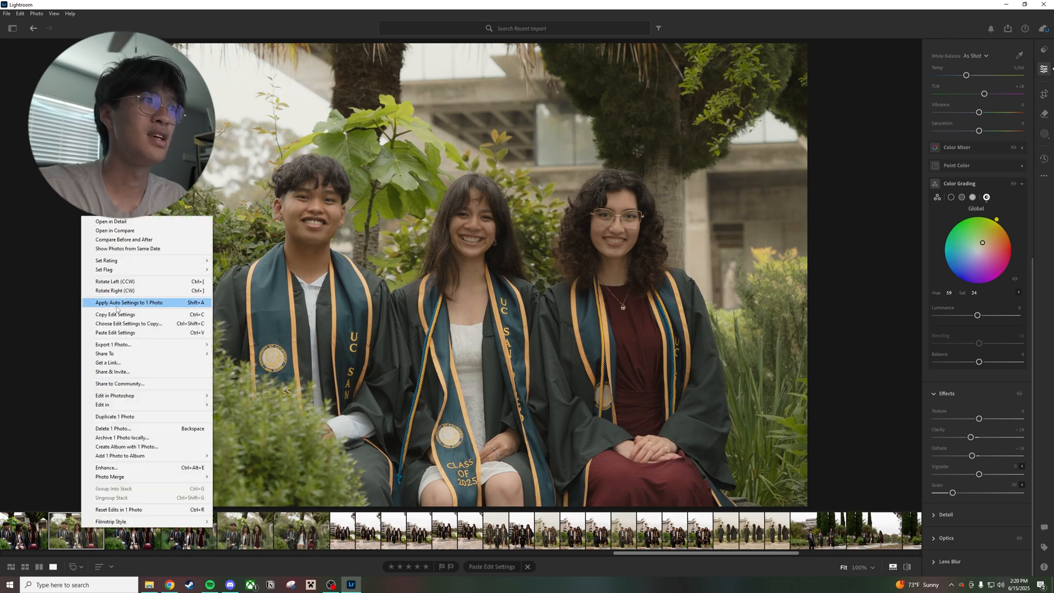
mouse_move(160, 344)
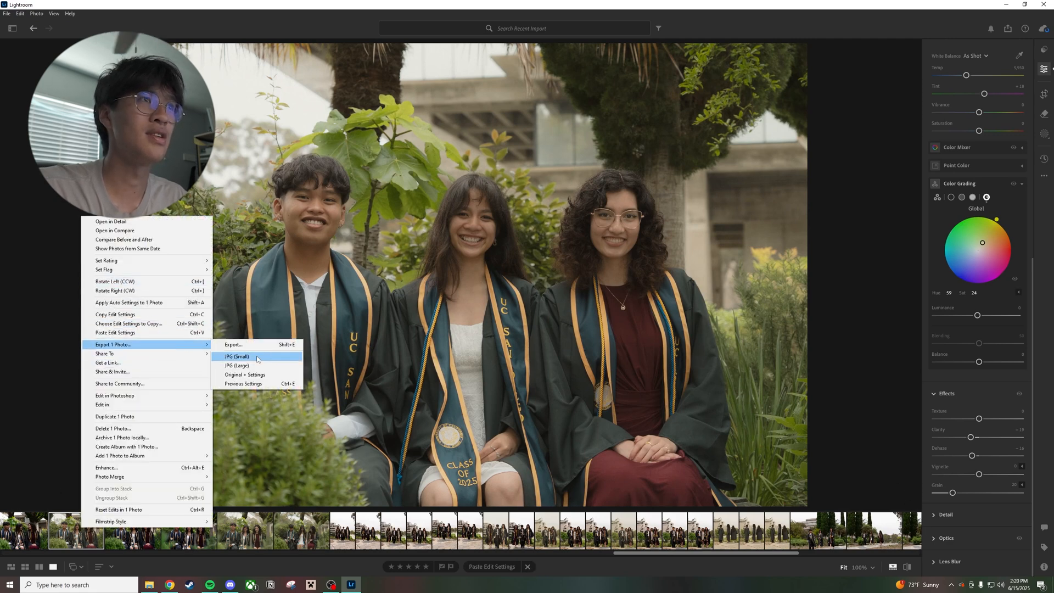
click(258, 362)
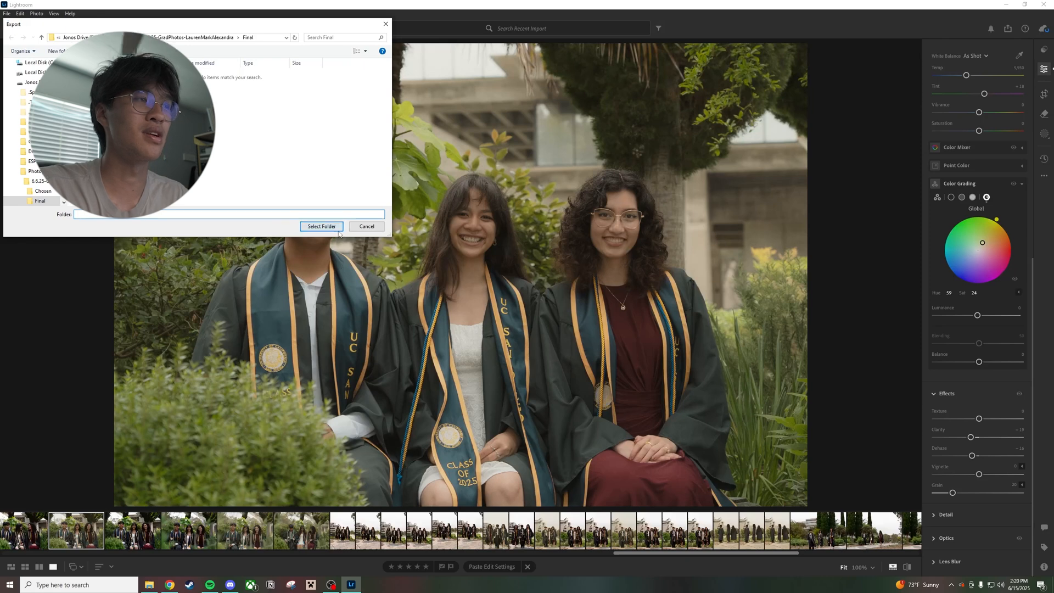
click(320, 226)
Copy the edit settings including grain from this photo and paste them onto the garden photo of the seated graduates looking down
right_click(81, 530)
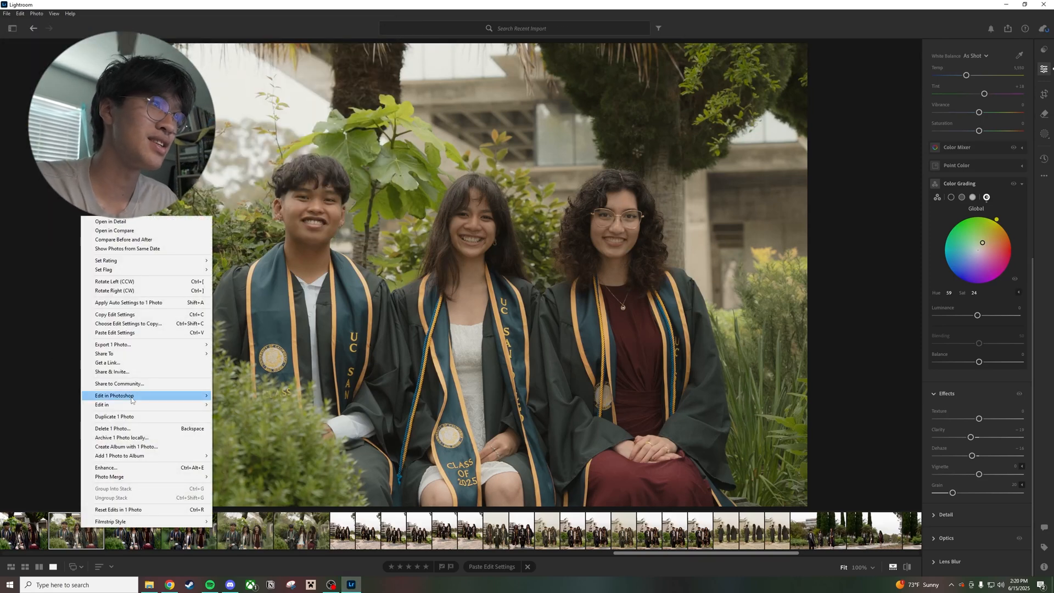
click(160, 315)
click(297, 525)
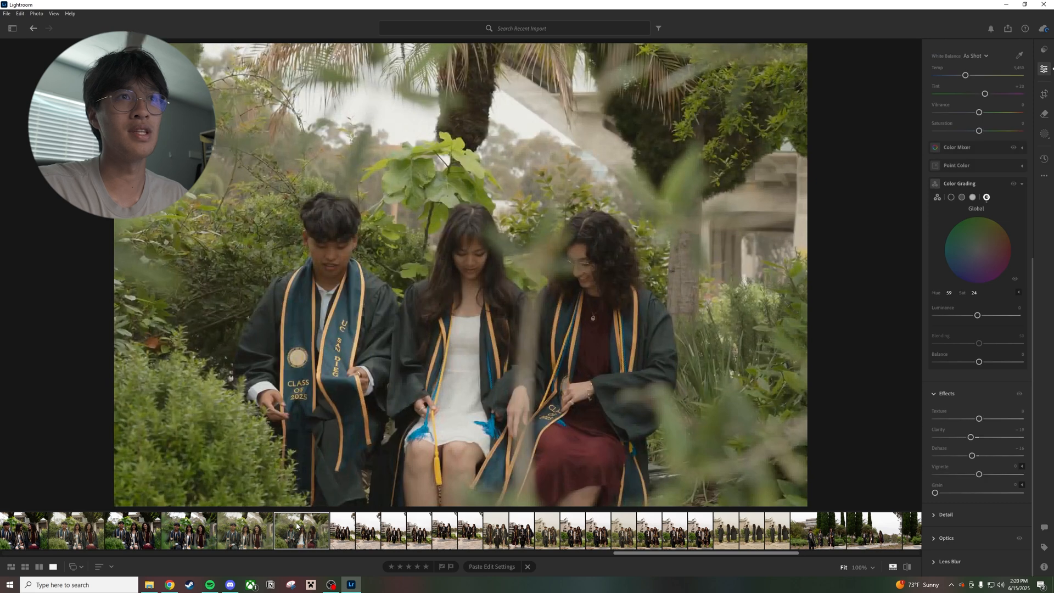
key(ctrl+v)
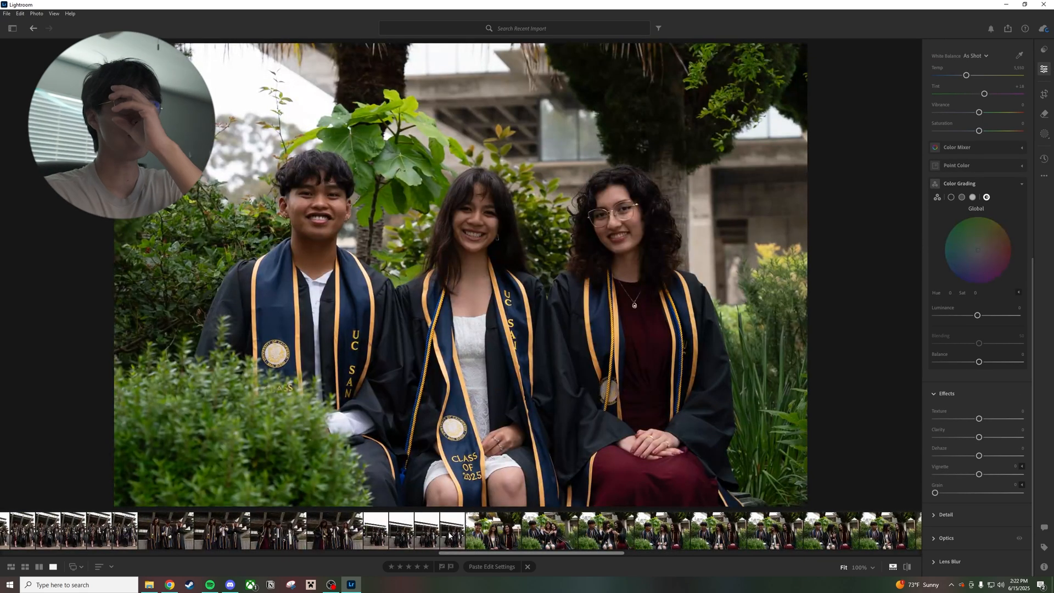
Browse the vertical library-building shots and paste the edit settings onto the widest one, with the graduates leaning against the wall
click(449, 532)
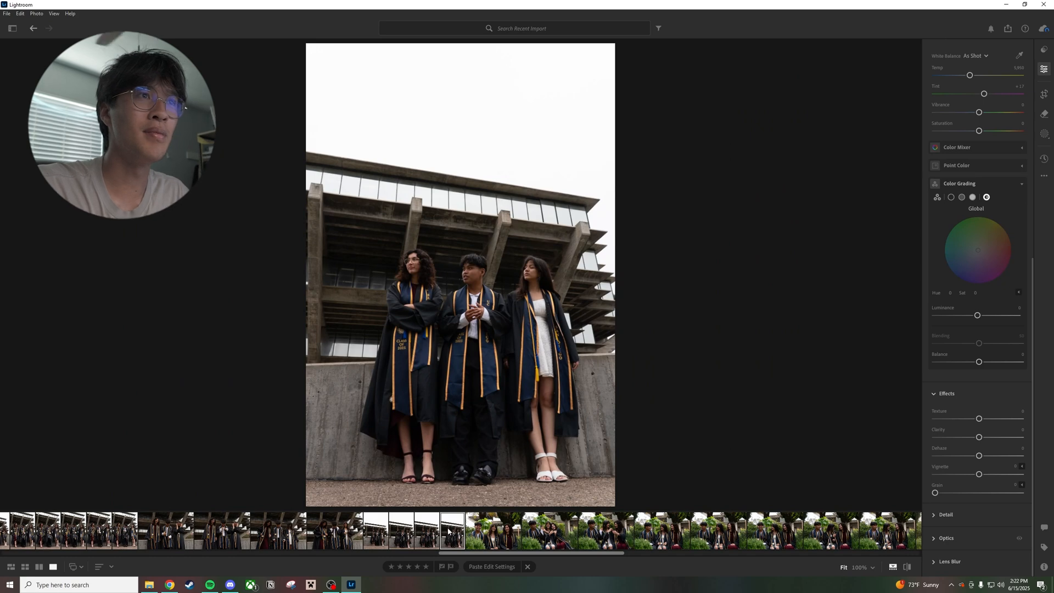
click(404, 533)
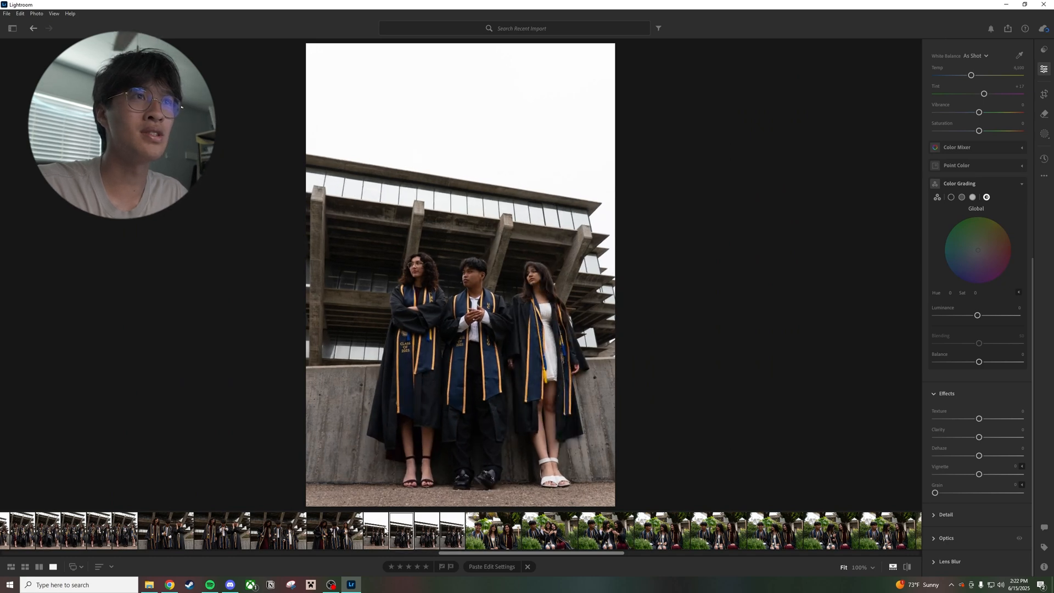
key(Left)
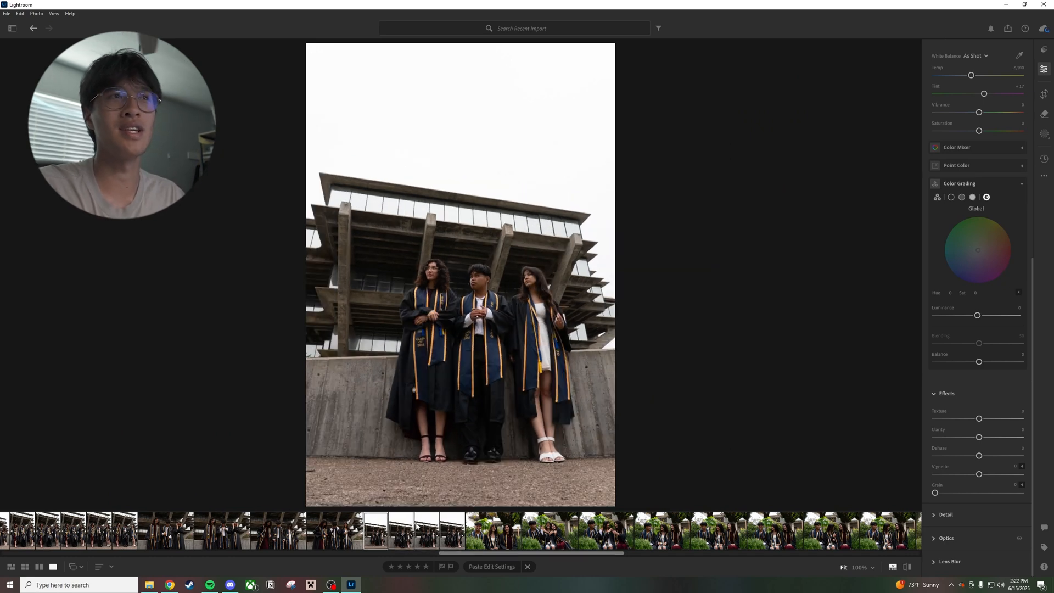
key(ctrl+shift+v)
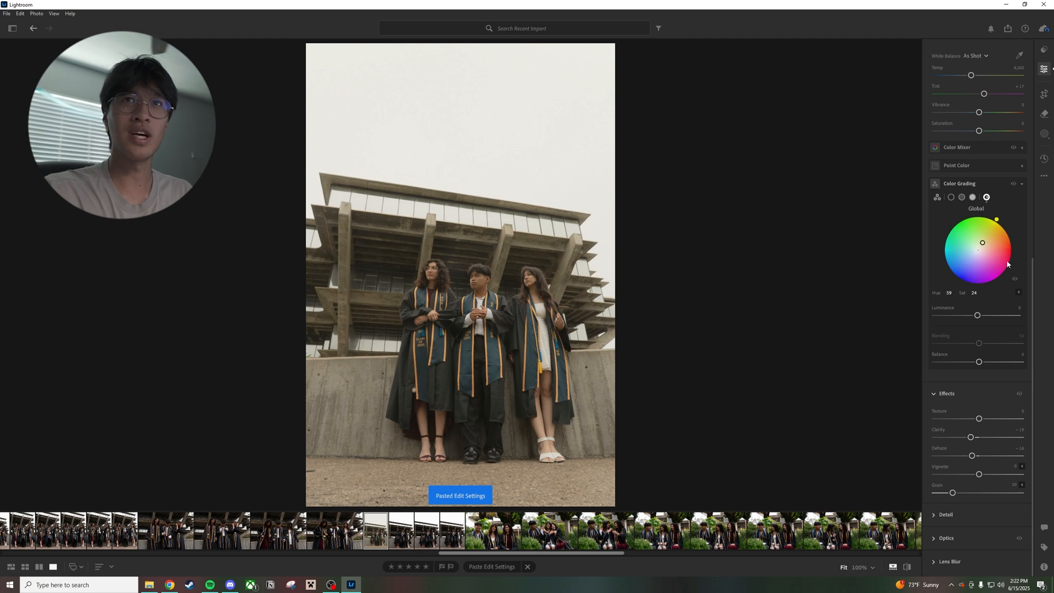
scroll(949, 262, up, 3)
scroll(951, 264, up, 3)
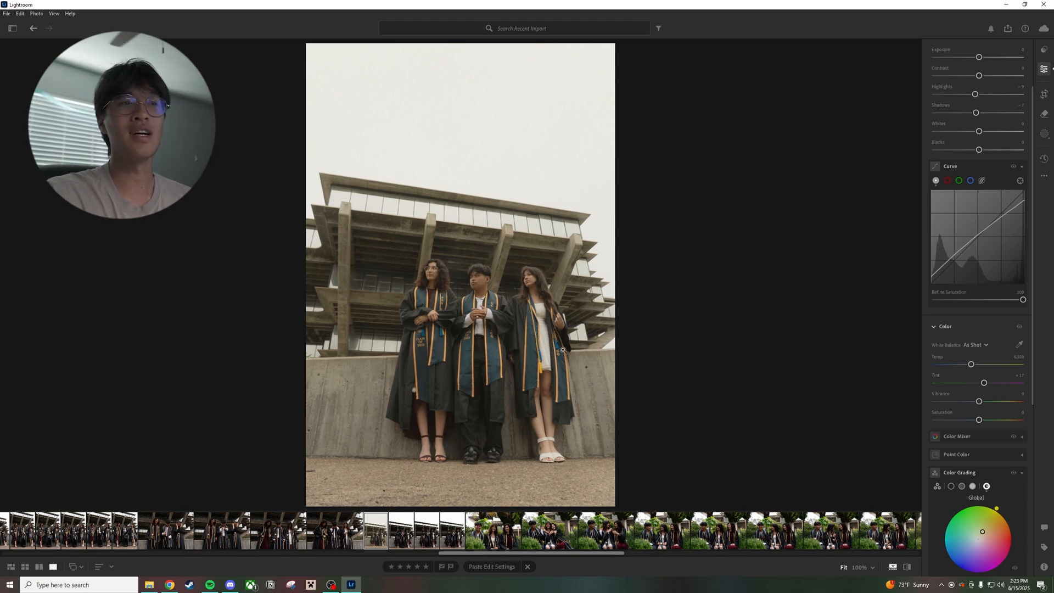
Export the edited vertical shot of the graduates leaning below the library building as a large JPG
right_click(379, 537)
mouse_move(439, 352)
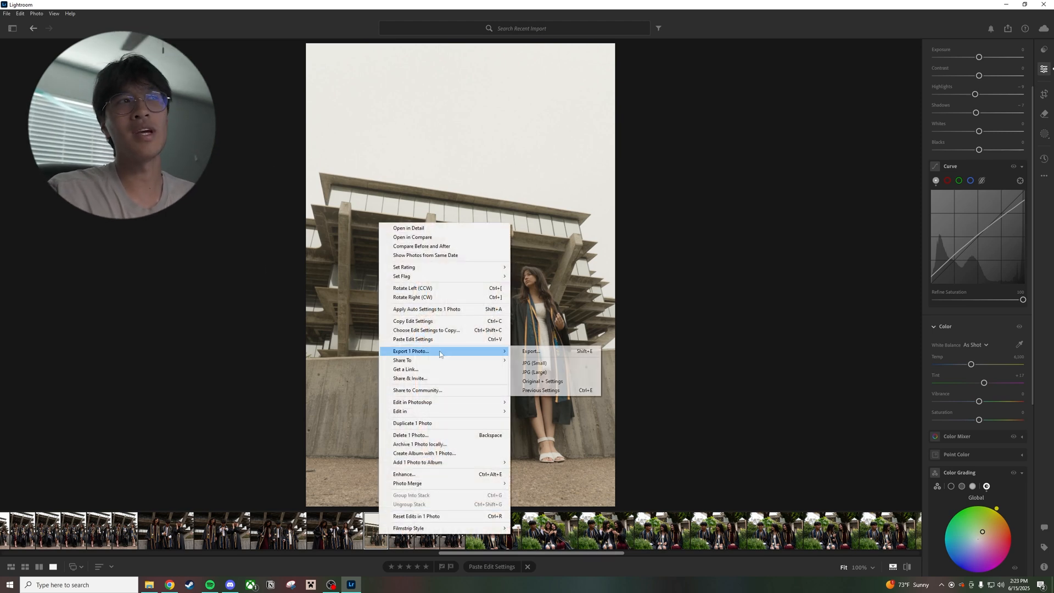
click(551, 372)
click(330, 228)
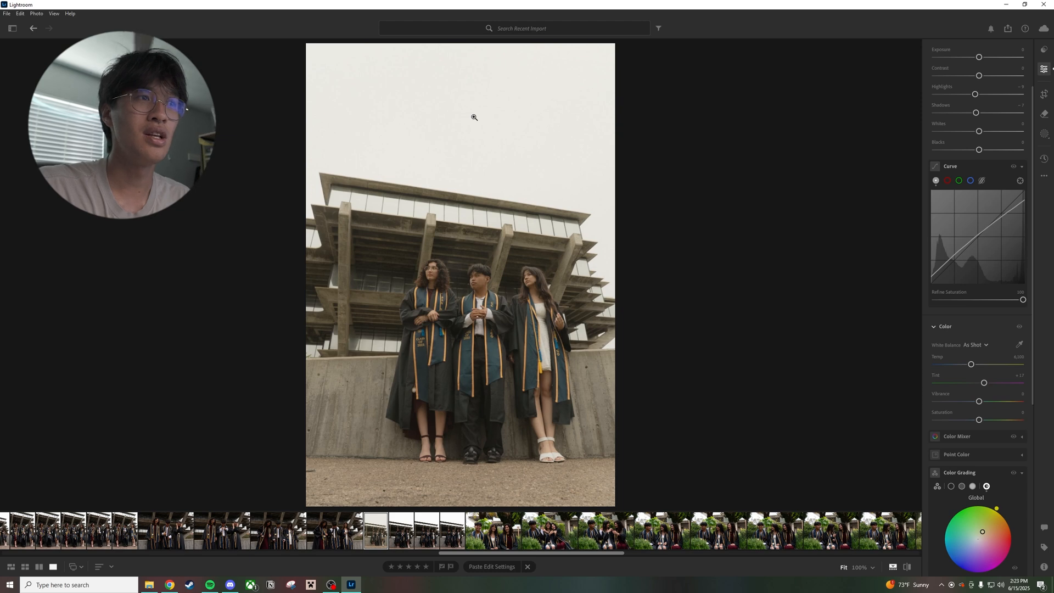
Paste the edit settings onto the horizontal close shot of all three graduates looking down at their stoles
click(348, 537)
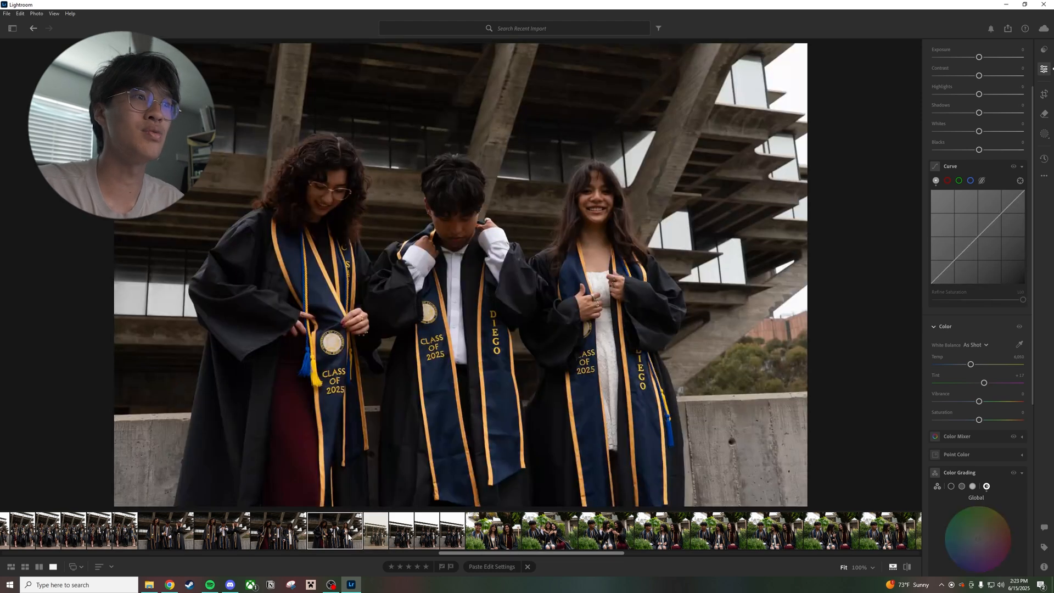
click(262, 537)
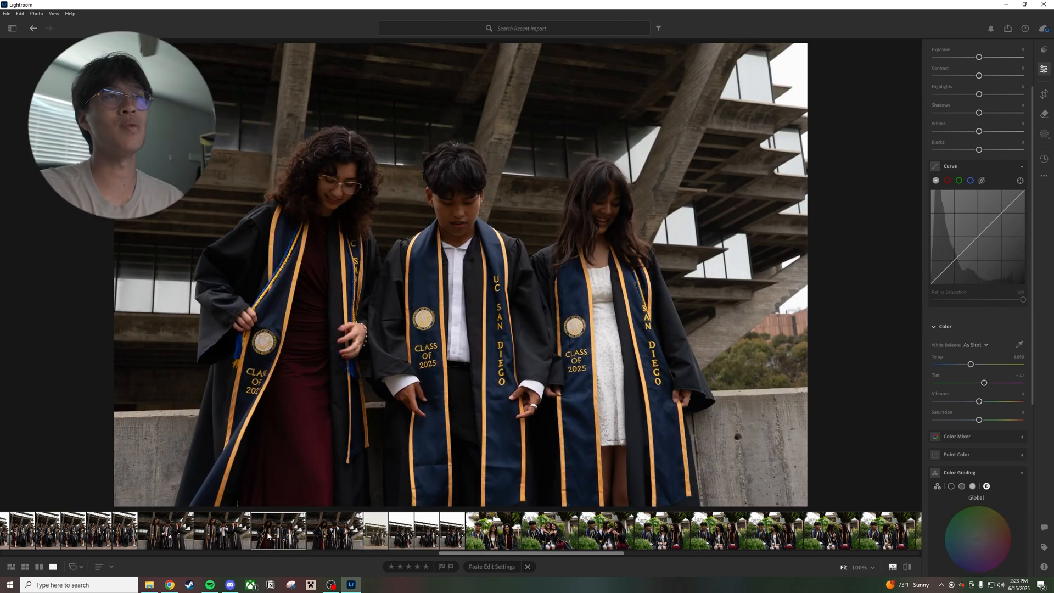
key(ctrl+v)
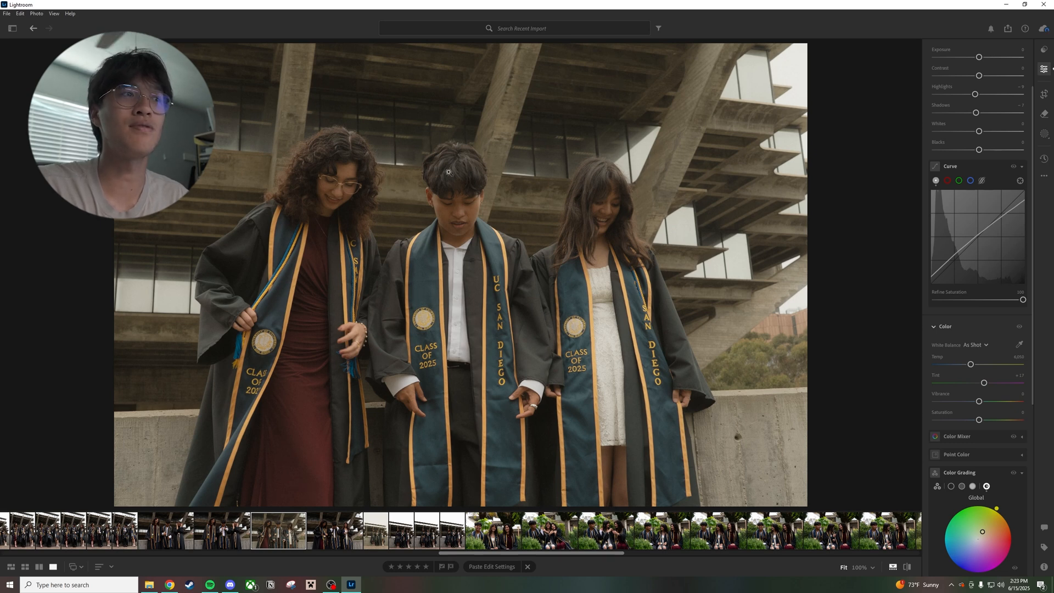
Export the edited close shot of the graduates looking down at their stoles as a large JPG
right_click(282, 537)
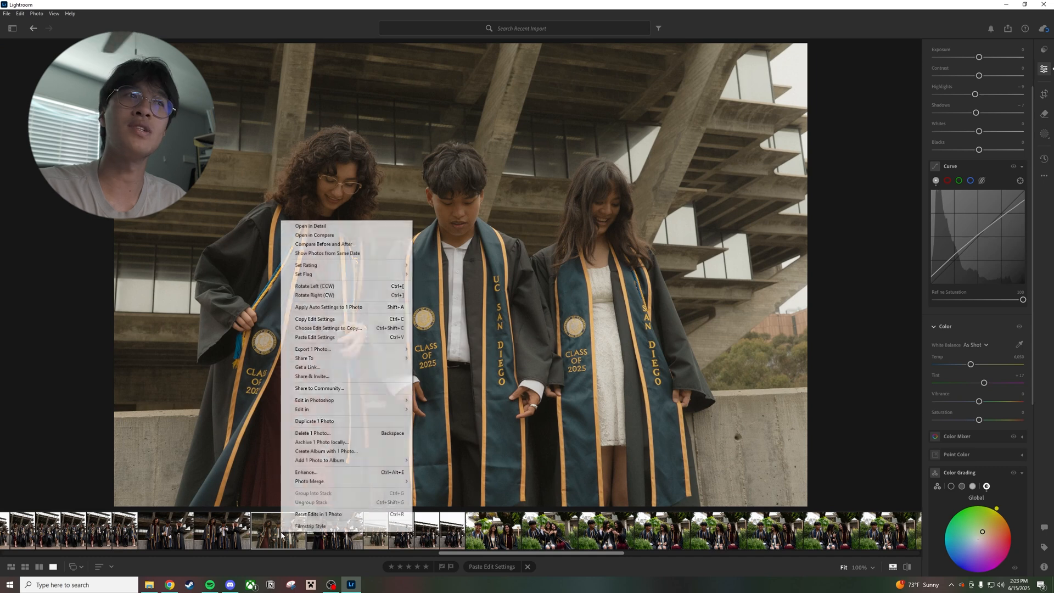
mouse_move(331, 354)
click(479, 370)
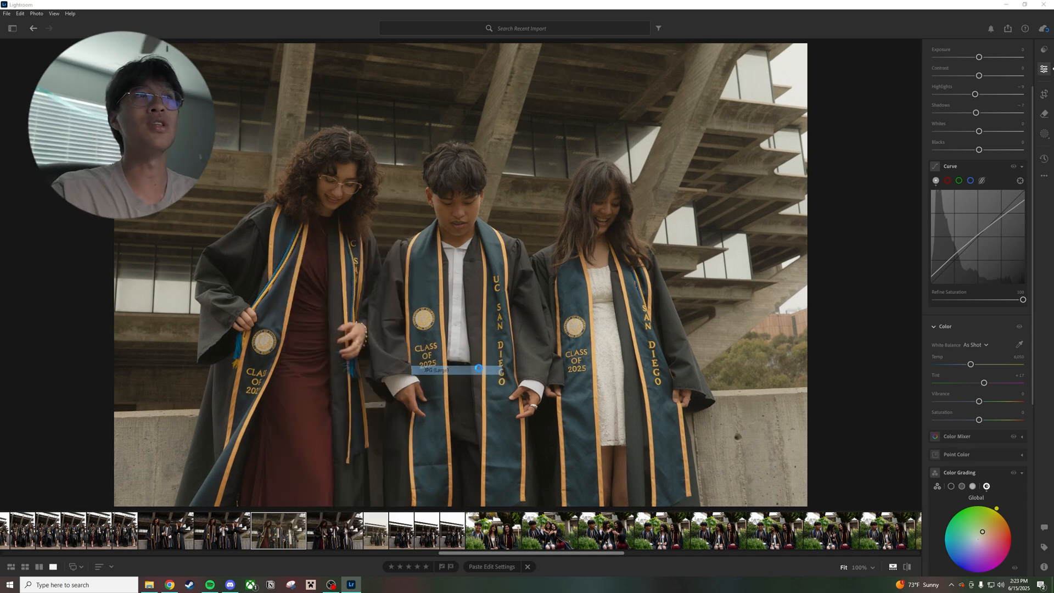
click(338, 227)
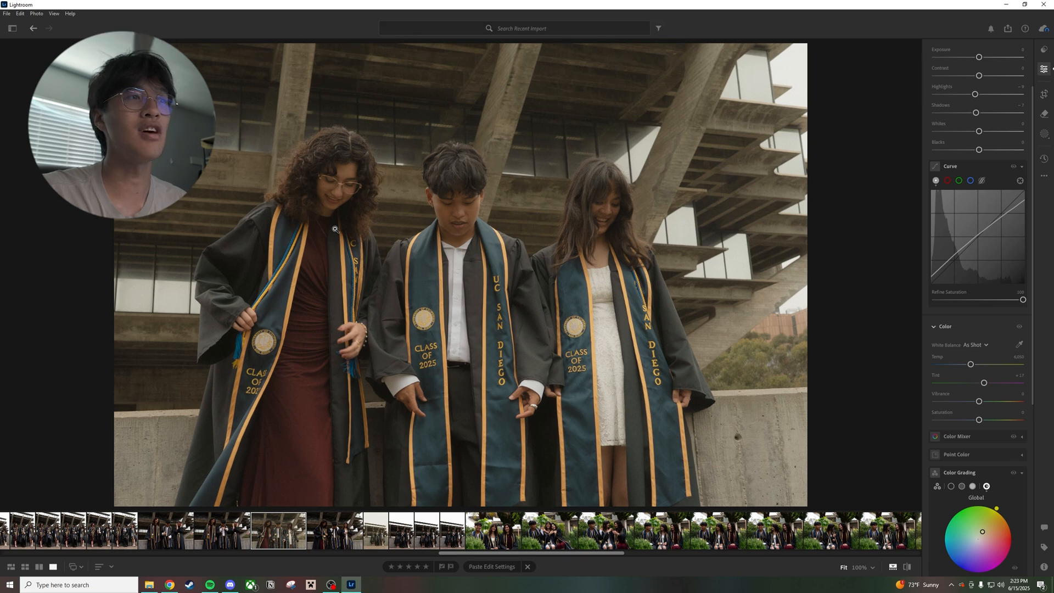
Paste the edit settings onto the last vertical library-wall photo, where two graduates laugh beside the one looking down
click(127, 531)
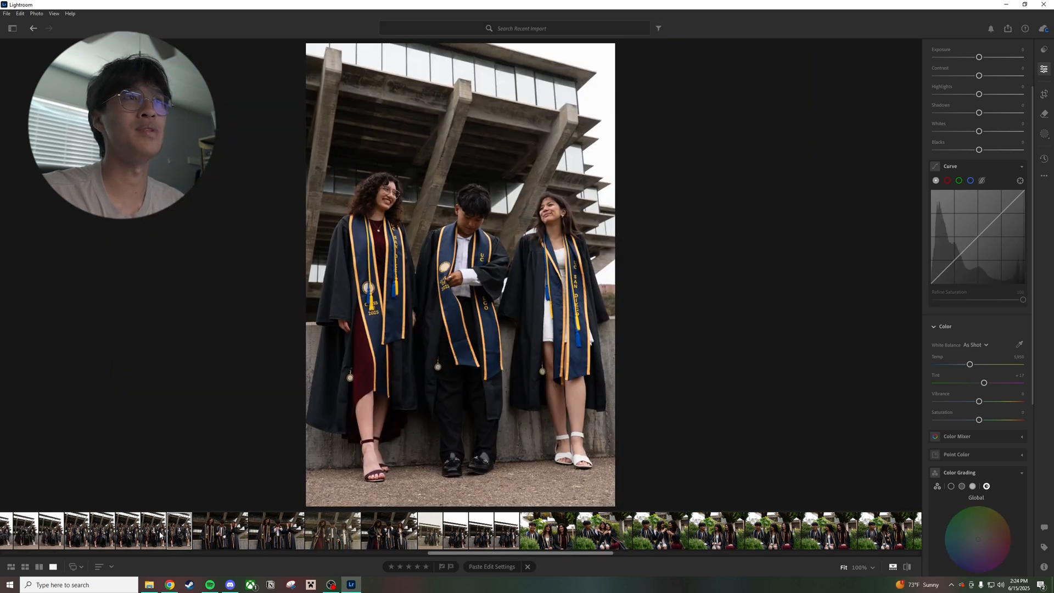
key(Right)
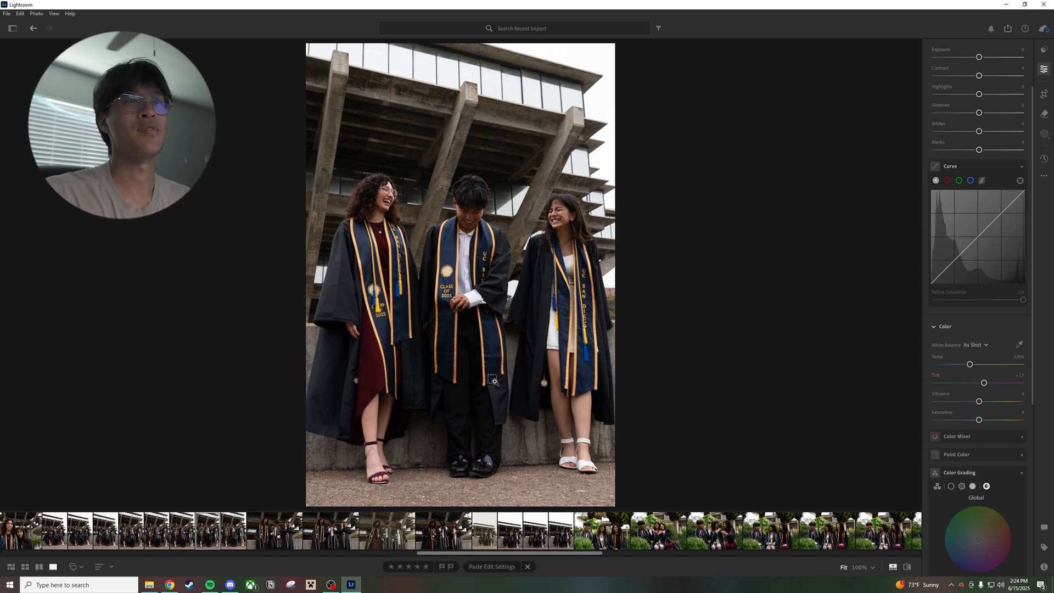
key(ctrl+v)
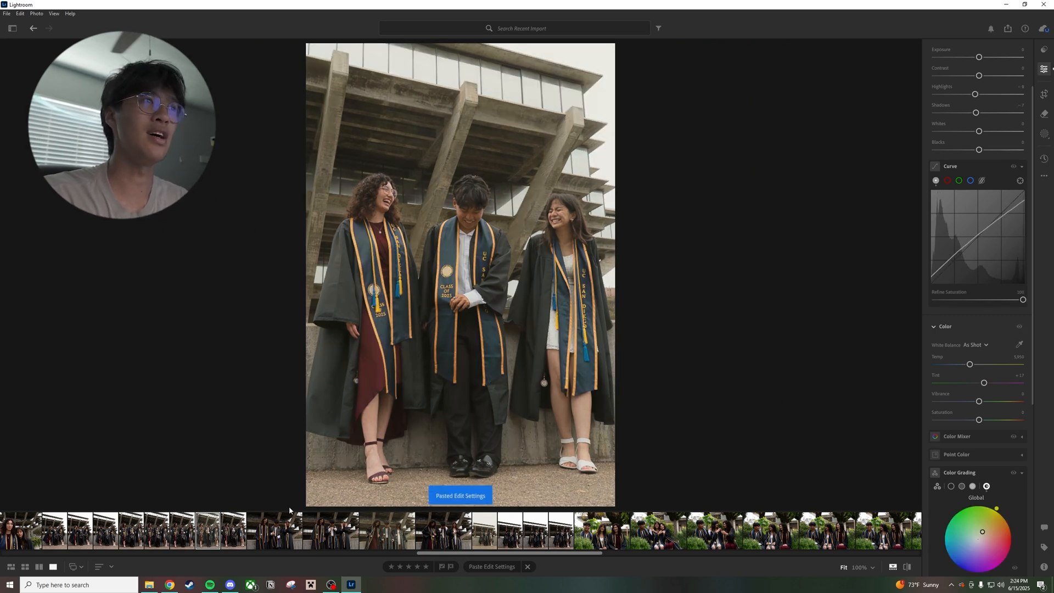
Export this edited vertical photo of the laughing graduates as a large JPG to the Final folder
right_click(202, 540)
mouse_move(316, 358)
click(400, 371)
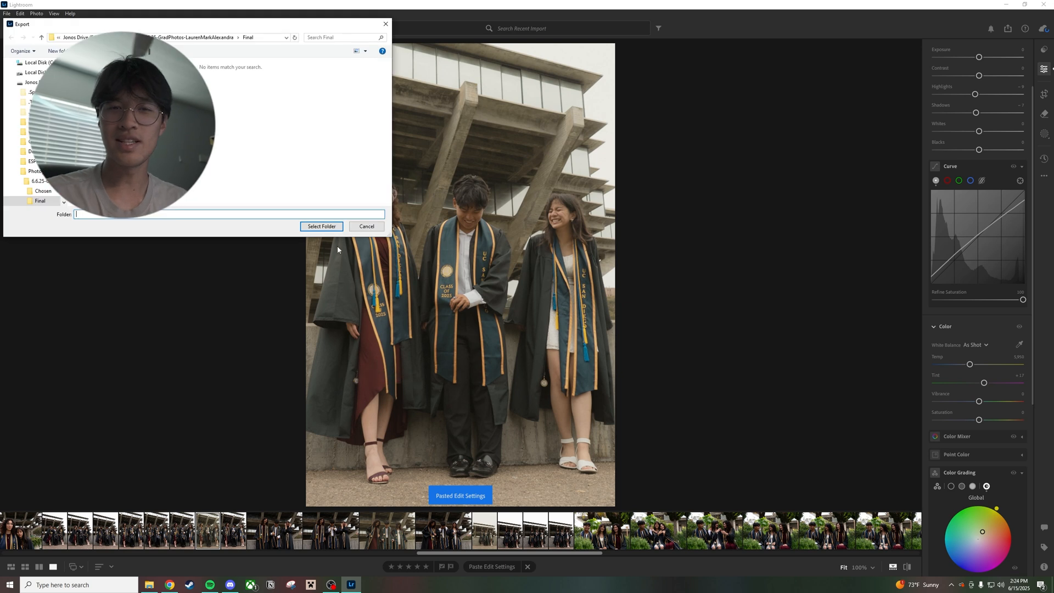
click(339, 227)
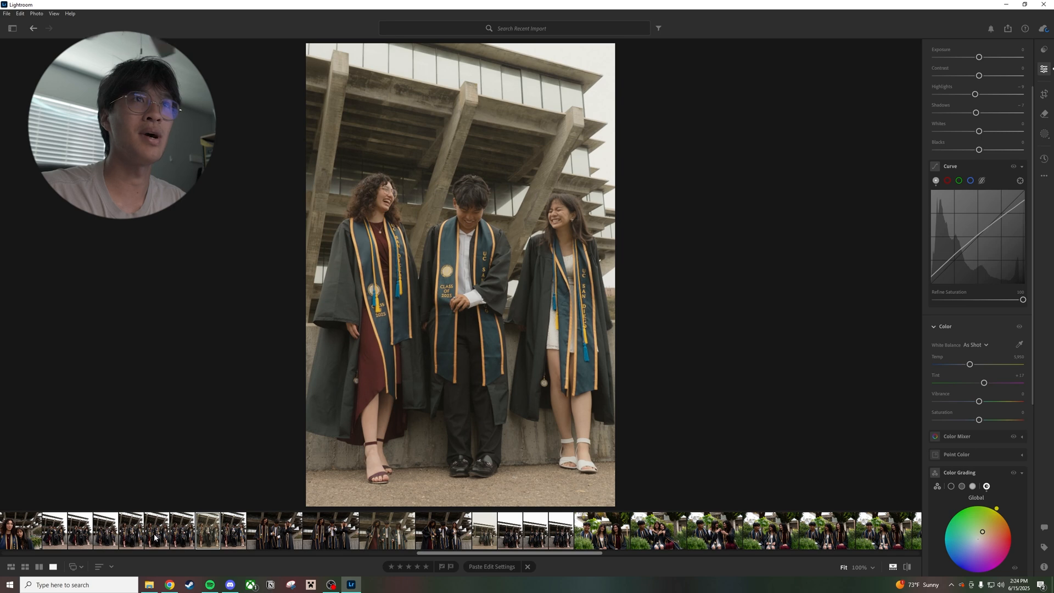
Paste the edit settings onto the earlier vertical photo of all three graduates laughing and export it as a large JPG to the Final folder
click(132, 532)
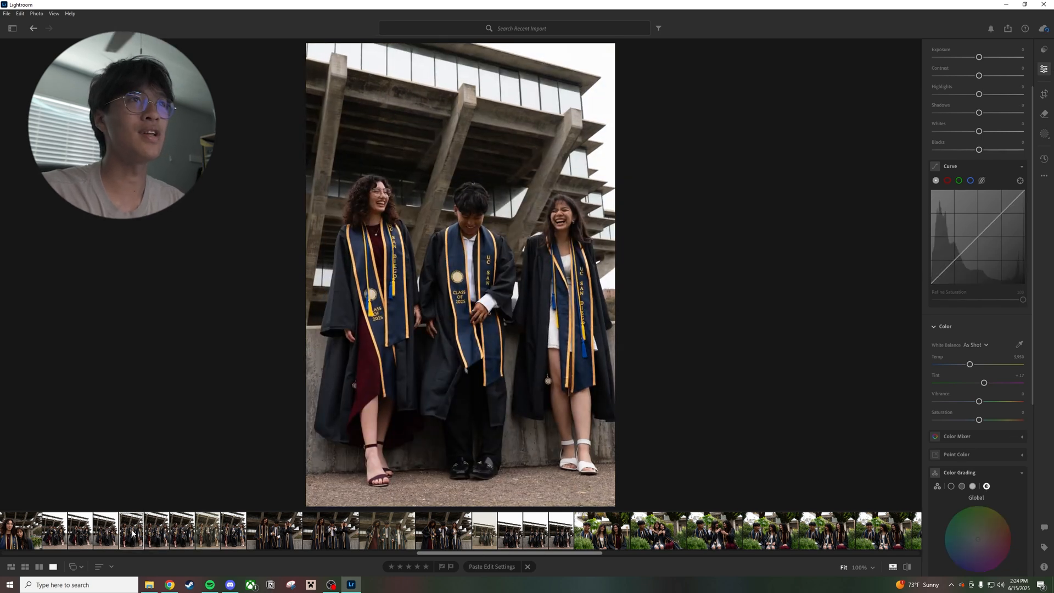
key(ctrl+v)
right_click(128, 530)
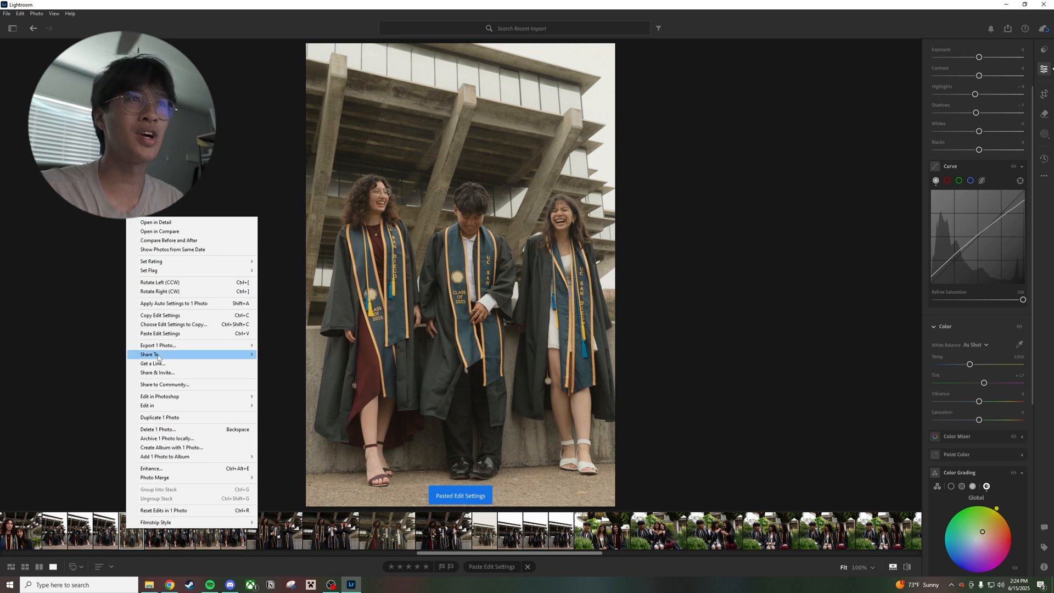
mouse_move(179, 345)
click(308, 367)
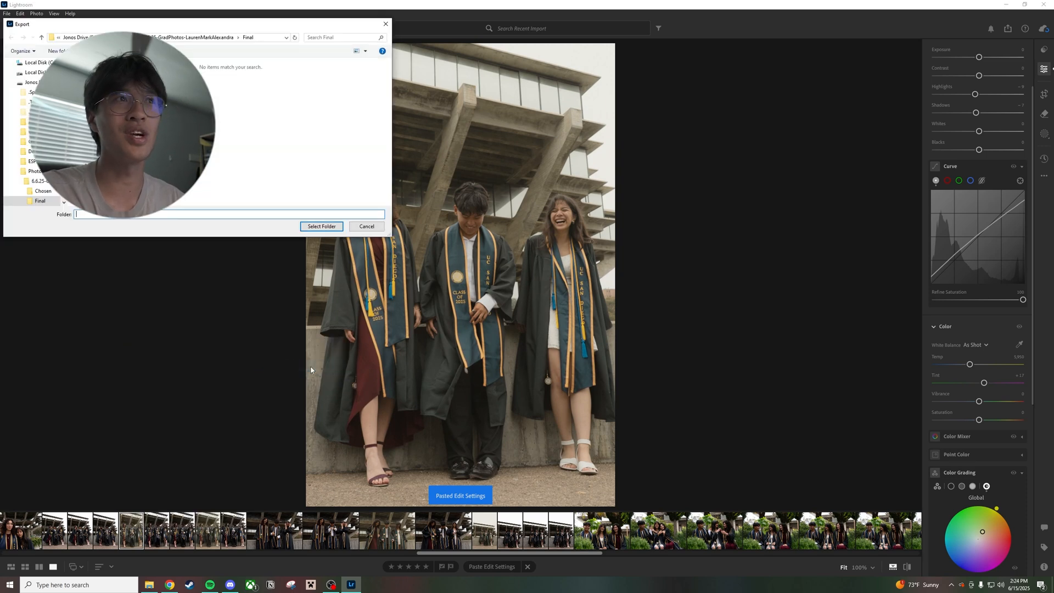
click(321, 226)
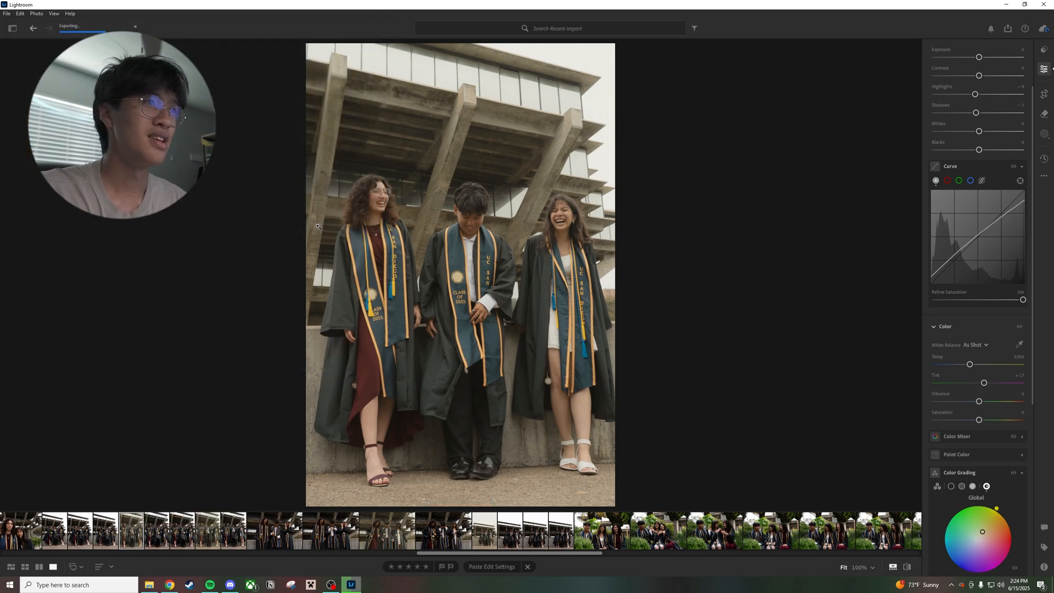
Paste the edit settings onto the vertical photo of the graduates chatting and onto the wide library shot with their arms raised
scroll(181, 530, up, 2)
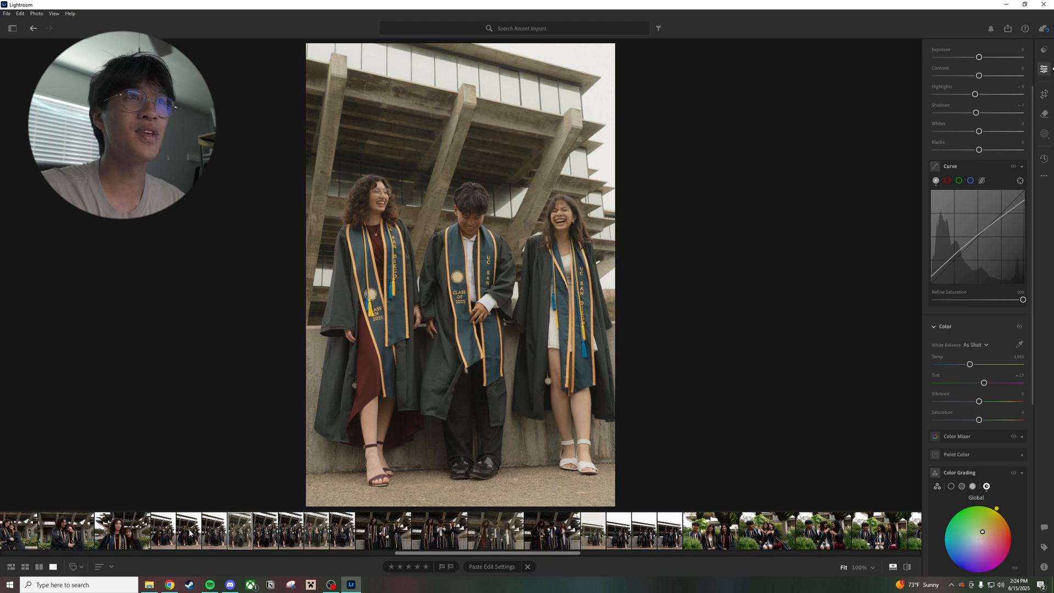
click(190, 533)
click(160, 536)
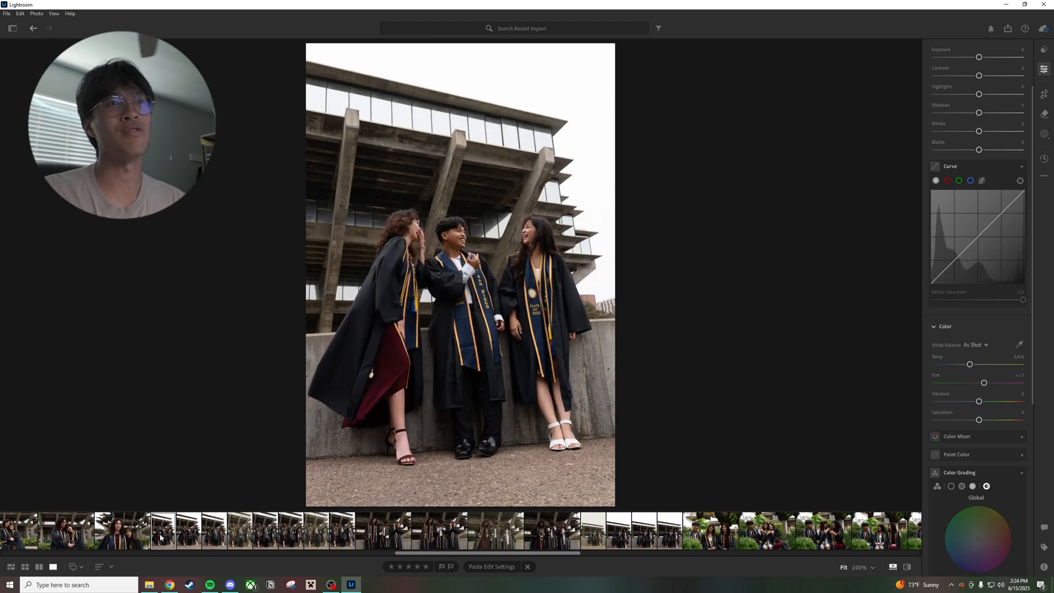
key(ctrl+v)
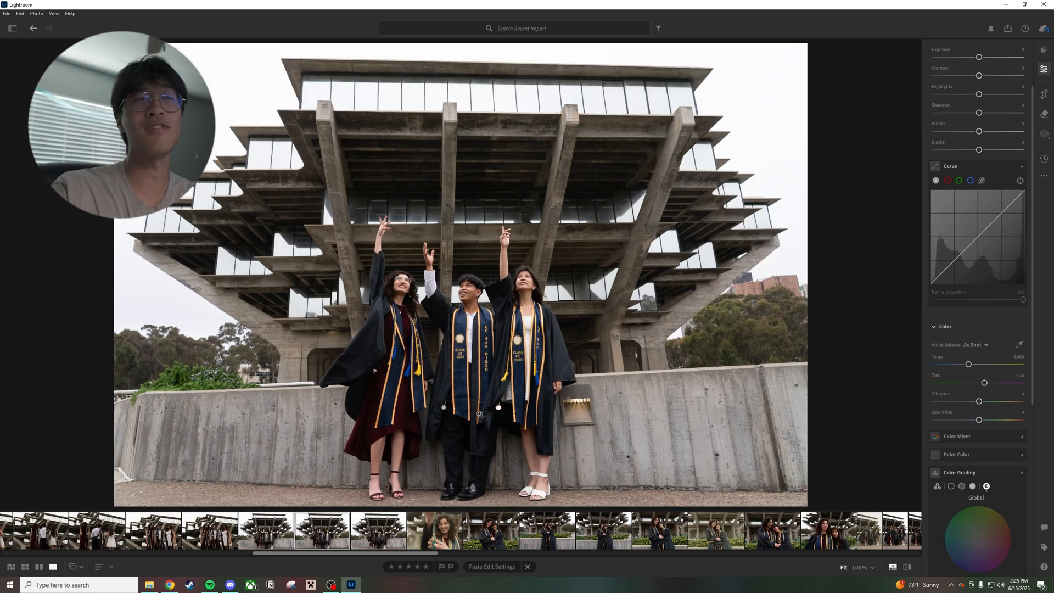
key(ctrl+v)
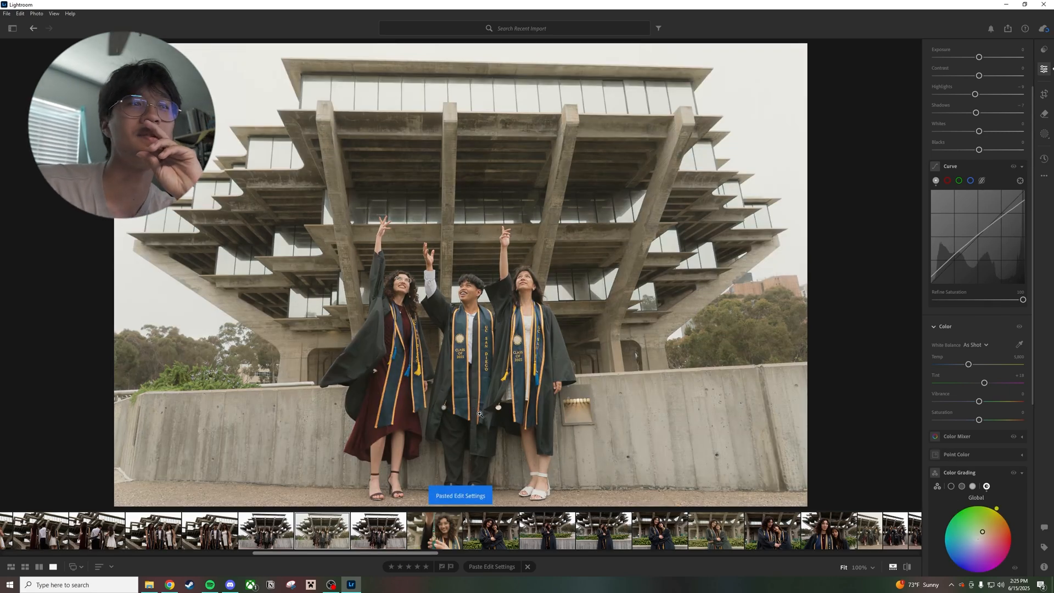
Export the edited wide library photo of the graduates raising their arms as a large JPG to the Final folder
right_click(342, 540)
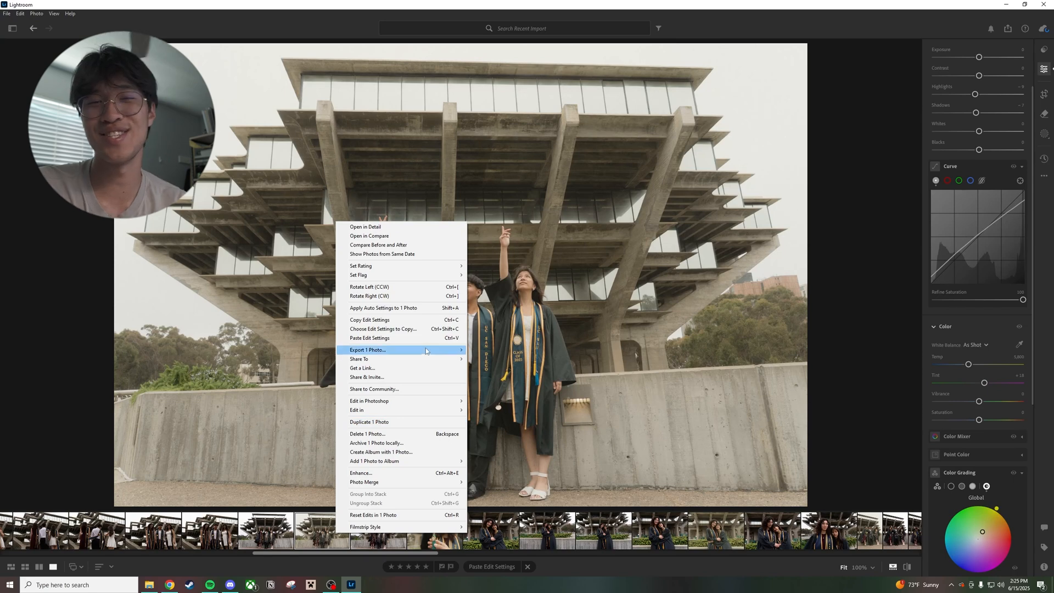
mouse_move(428, 349)
click(515, 363)
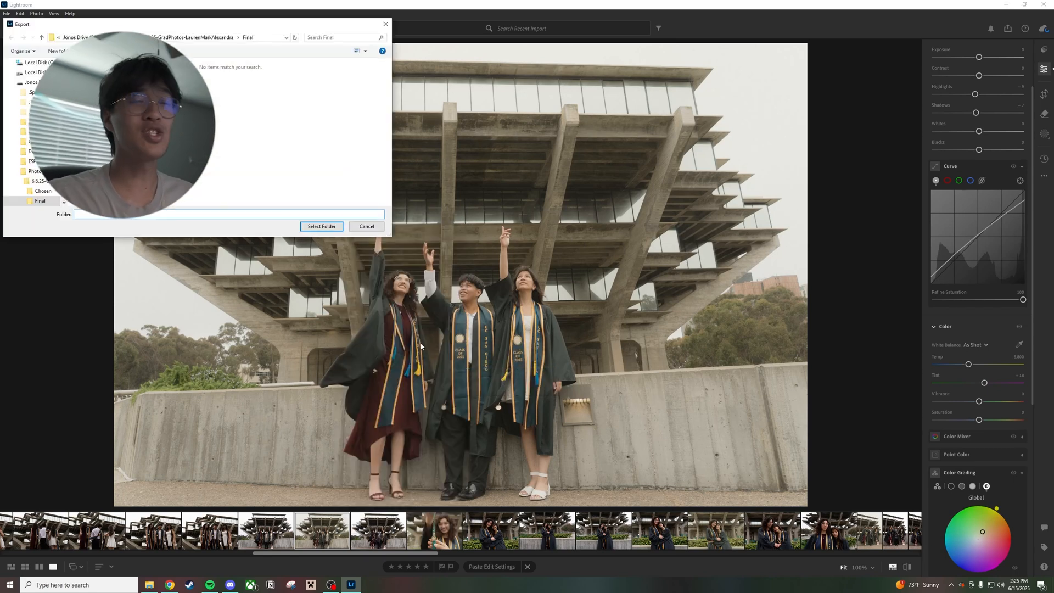
click(321, 227)
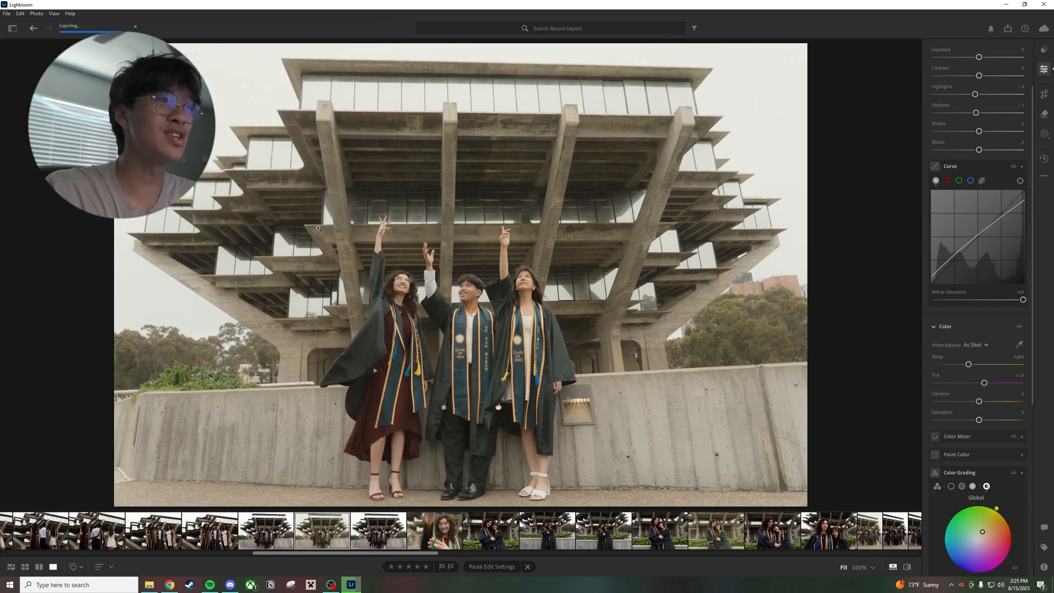
Paste the edit settings onto the photo of the three graduates facing the camera without gowns and export it as a large JPG to the Final folder
click(207, 535)
click(166, 535)
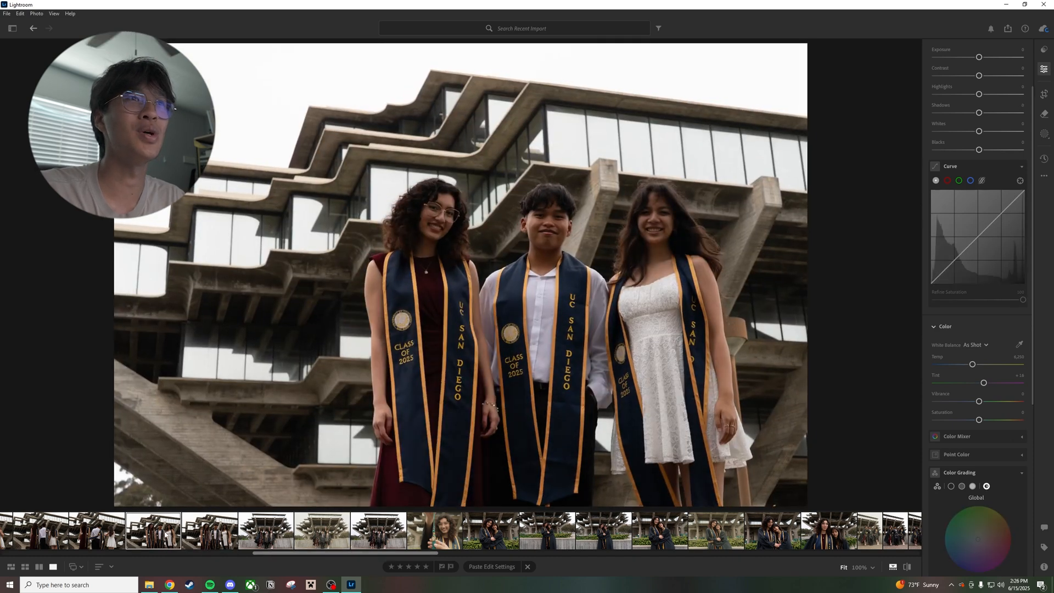
key(ctrl+v)
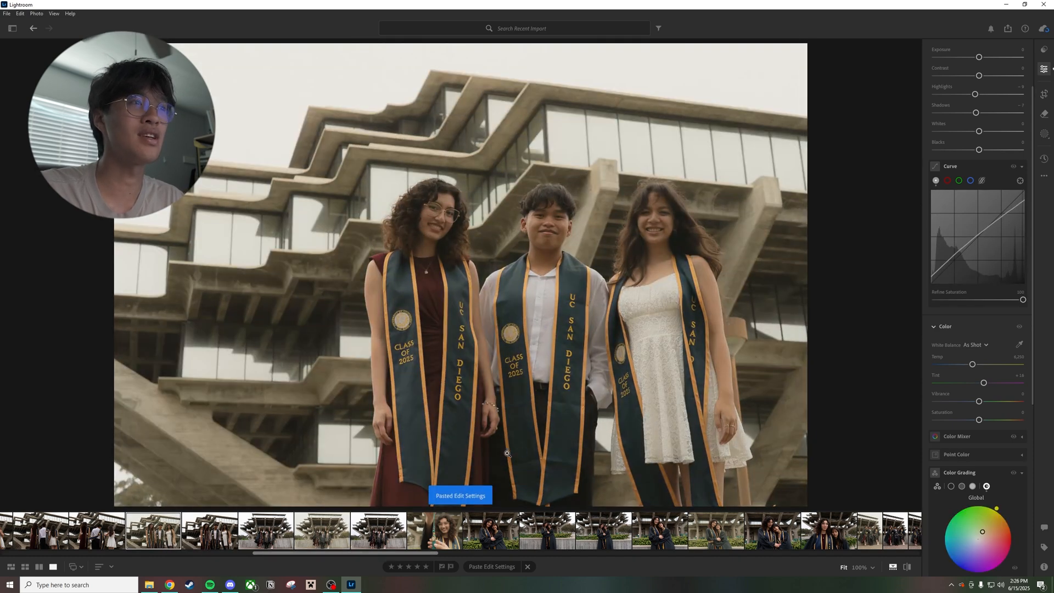
right_click(154, 534)
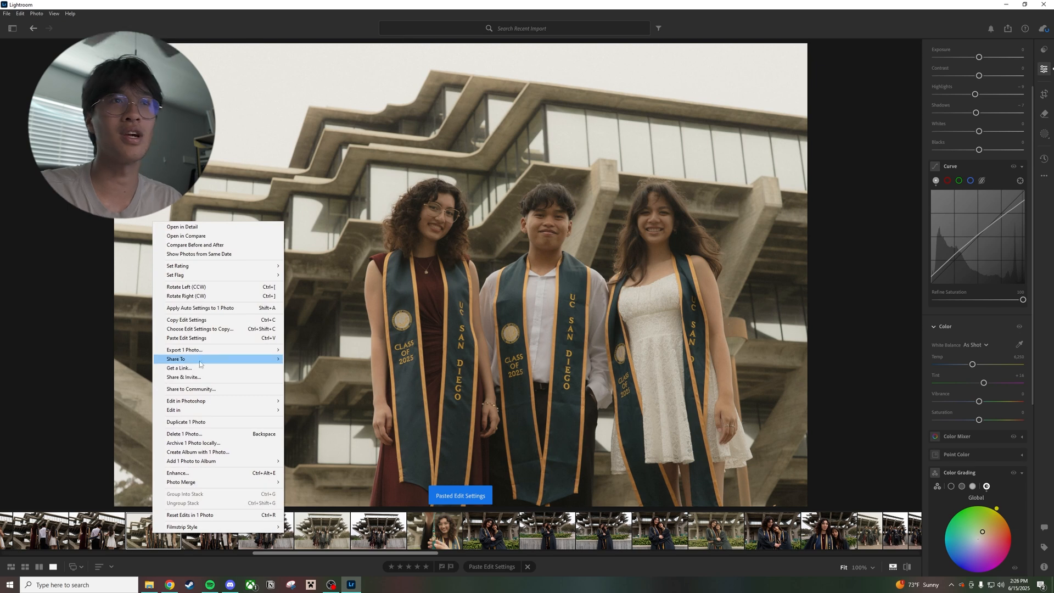
mouse_move(239, 350)
click(308, 370)
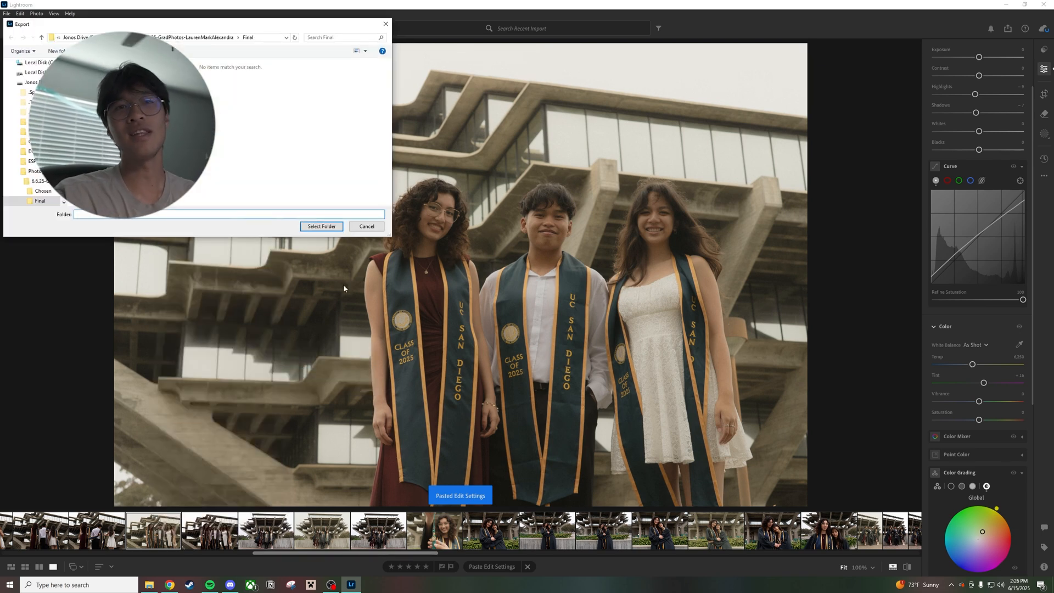
click(323, 227)
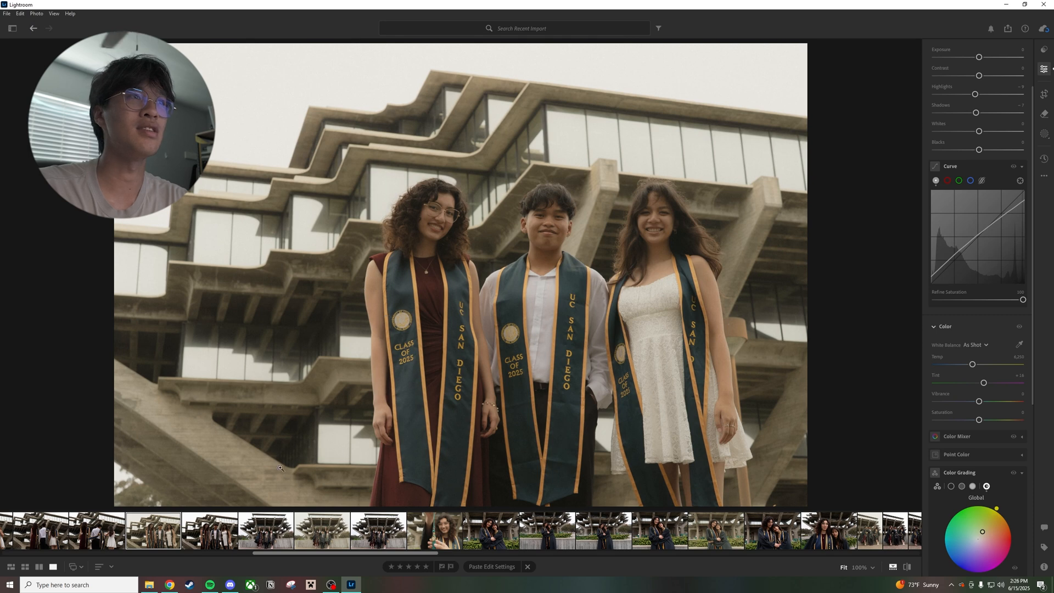
Paste the edit settings onto the photo of the graduates looking back over their shoulders and export it to the Final folder
scroll(211, 533, up, 2)
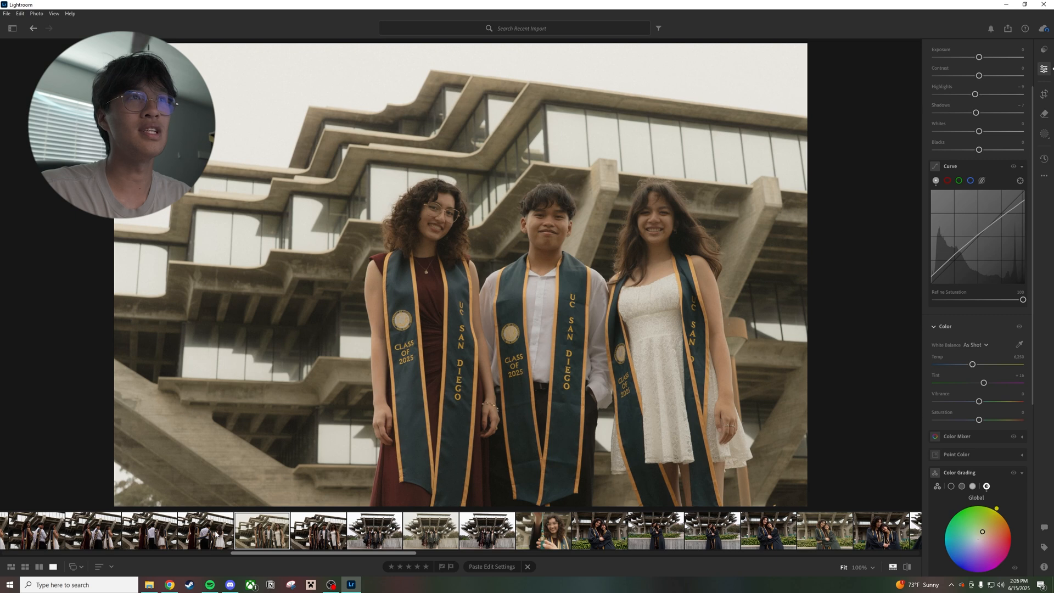
key(Left)
key(Left)
key(Left)
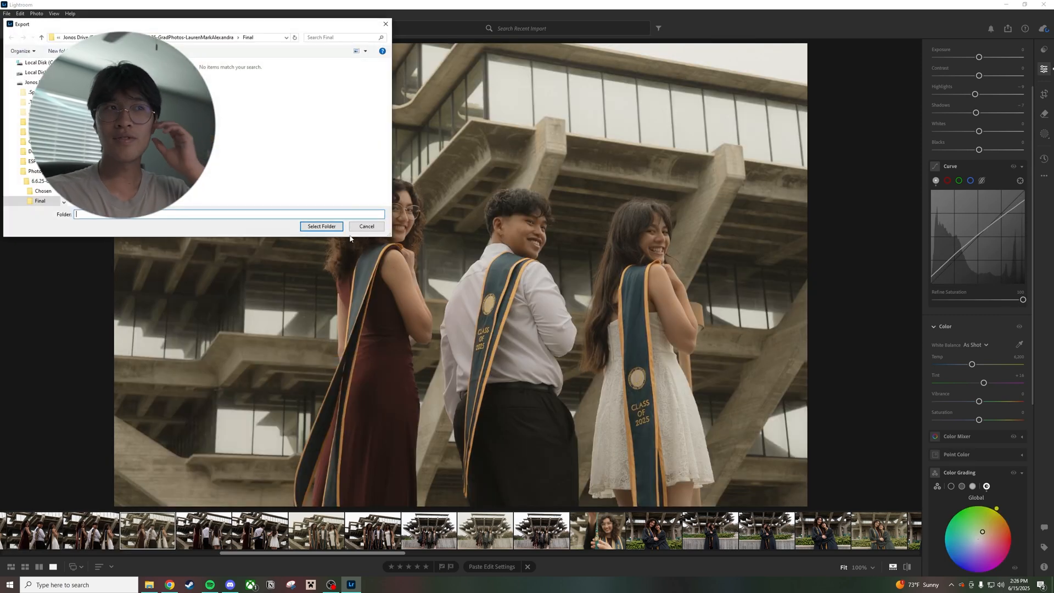
click(324, 226)
click(327, 226)
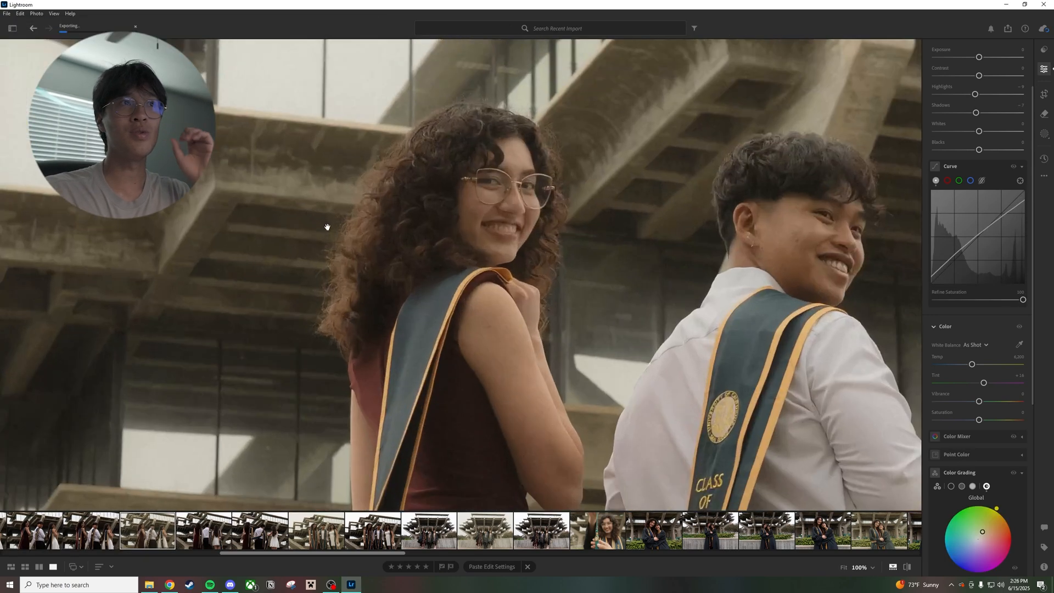
click(327, 227)
Paste the edit settings onto the photo showing the three graduates from behind and export it
click(226, 541)
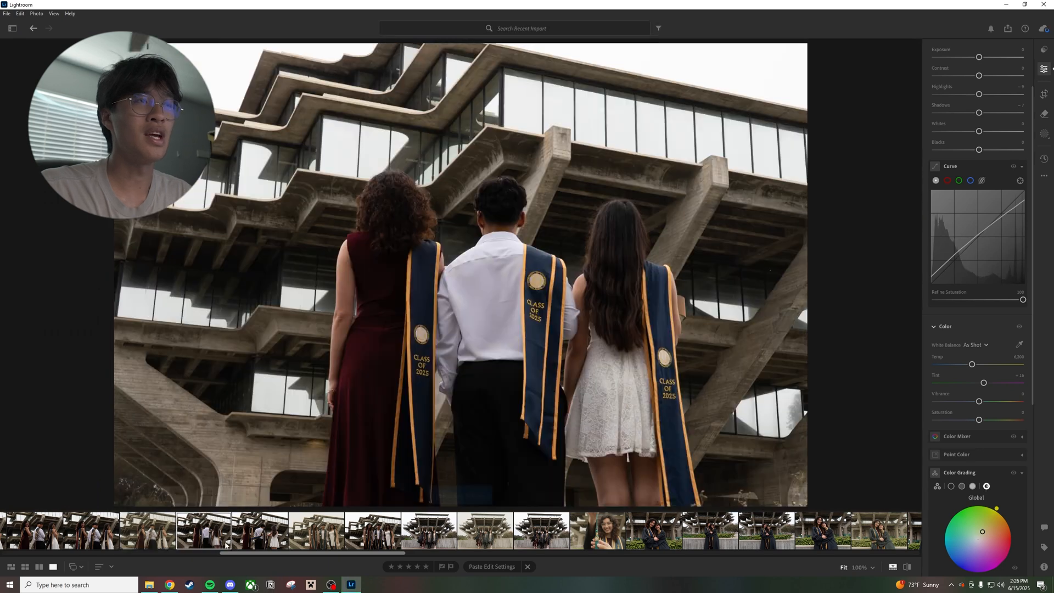
key(ctrl+v)
right_click(211, 535)
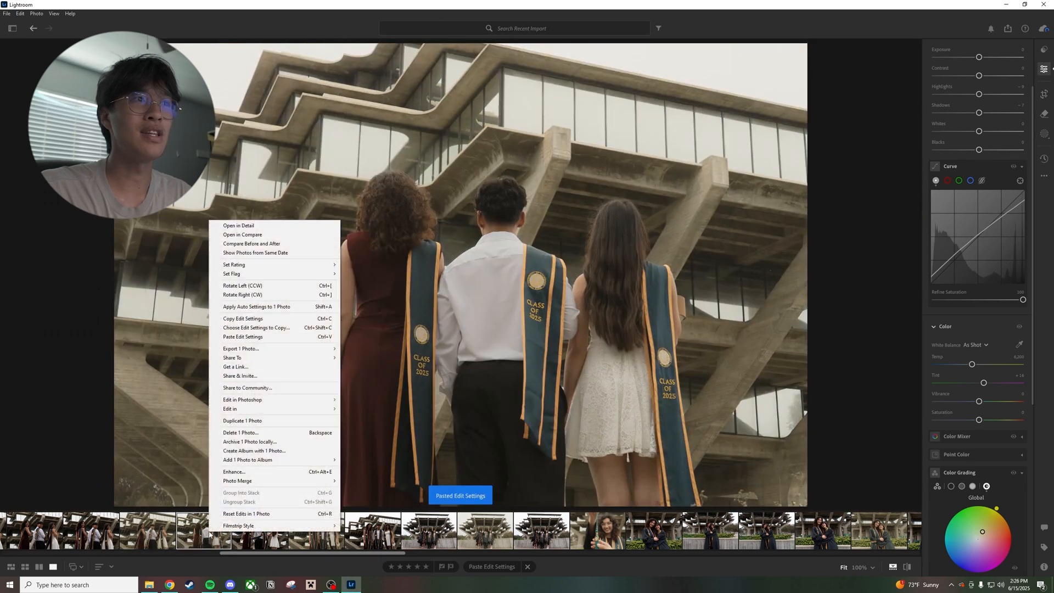
click(275, 349)
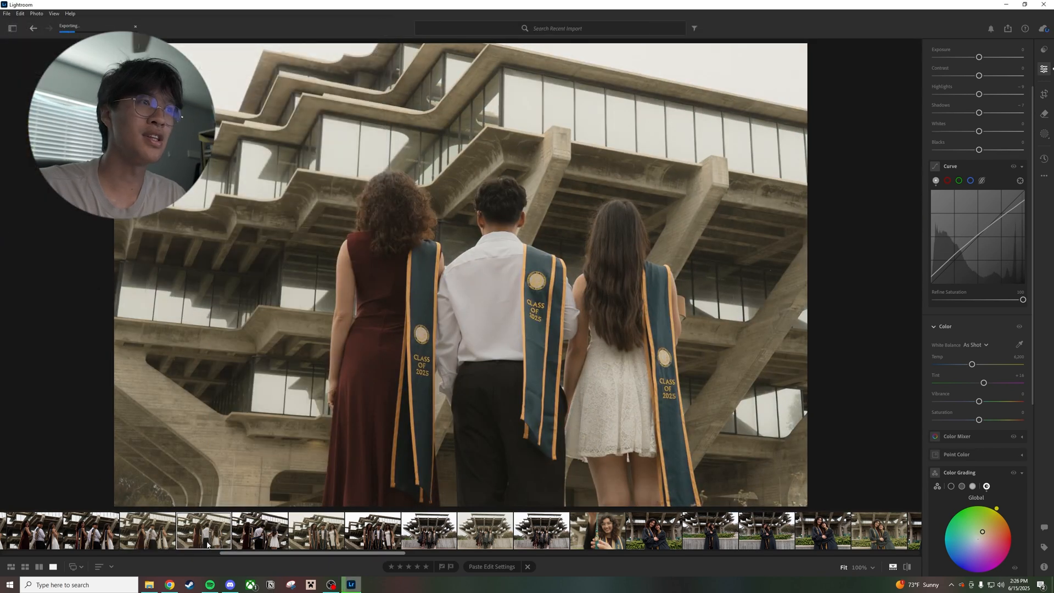
Paste the edit settings onto the earlier over-the-shoulder photo with the Class of 2025 stoles showing and export it as a large JPG to the Final folder
scroll(245, 529, up, 2)
click(149, 531)
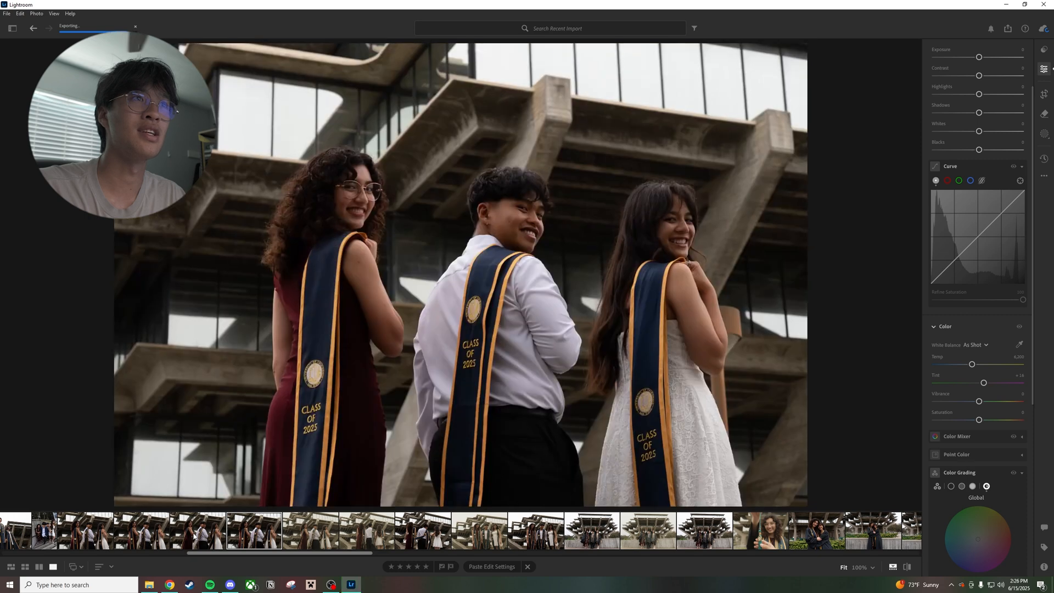
key(ctrl+v)
right_click(148, 531)
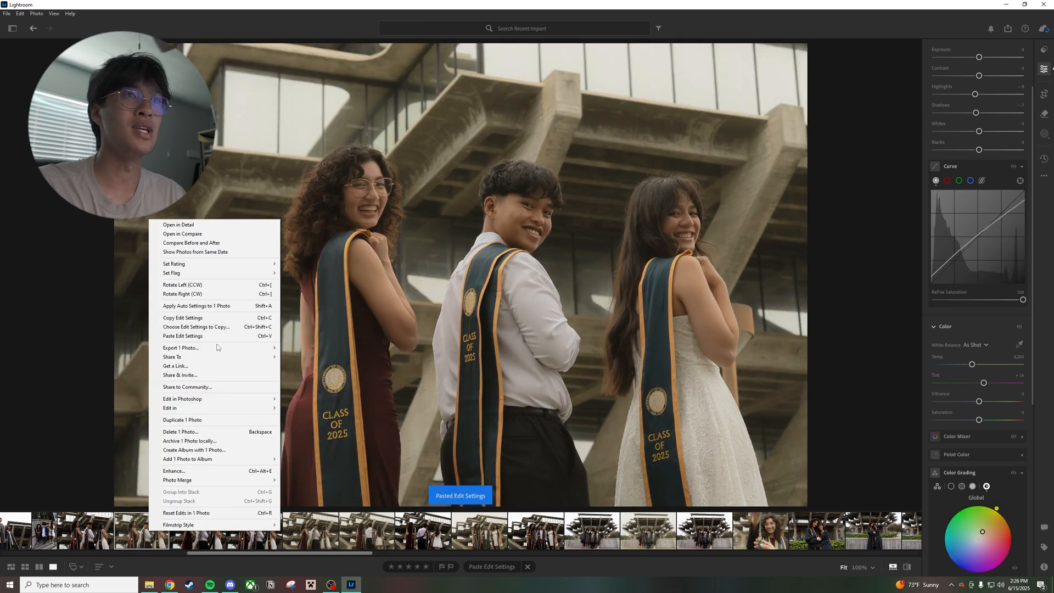
mouse_move(218, 347)
click(318, 369)
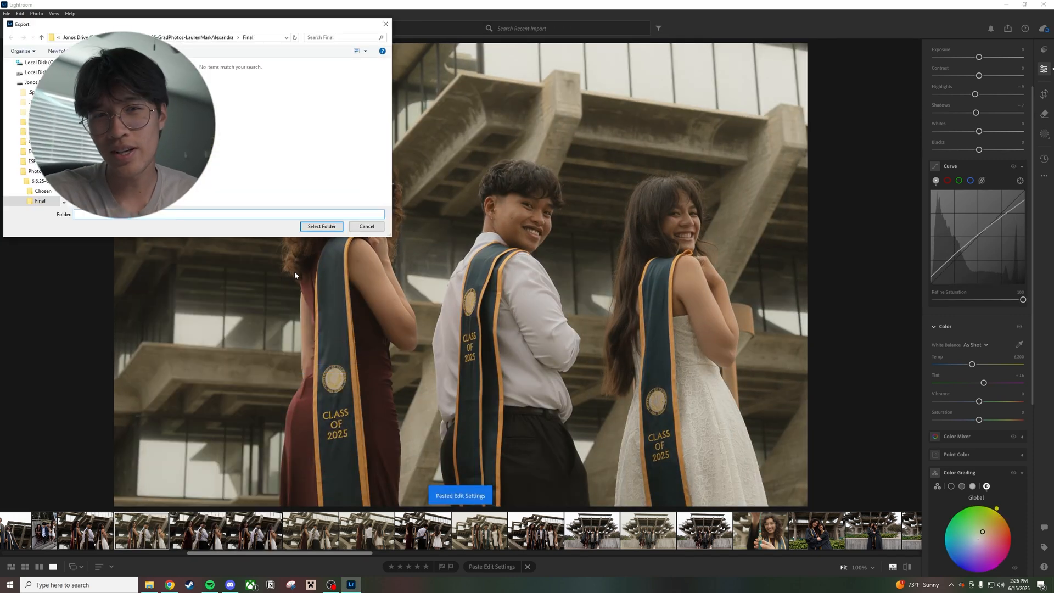
click(321, 225)
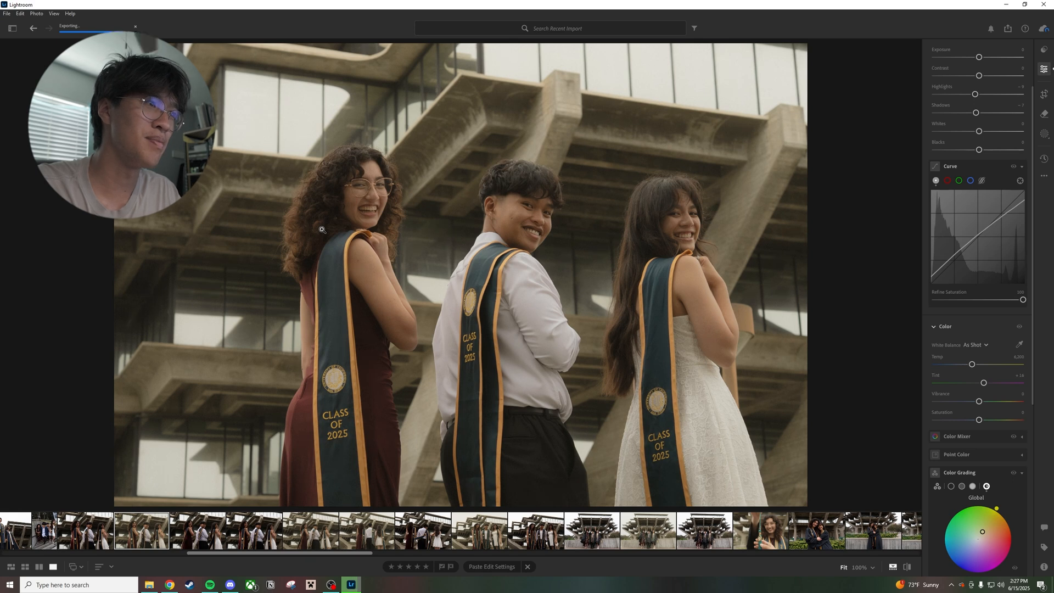
Paste the edit settings onto the vertical photo of four people climbing the concrete stairs and export it as a large JPG to the Final folder
scroll(139, 519, up, 2)
click(158, 531)
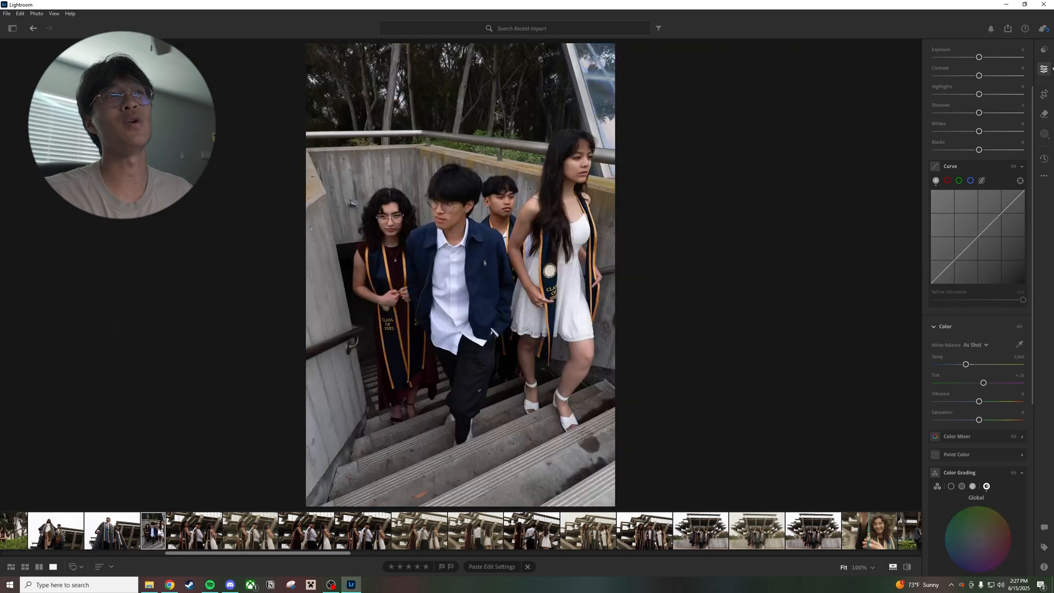
key(ctrl+v)
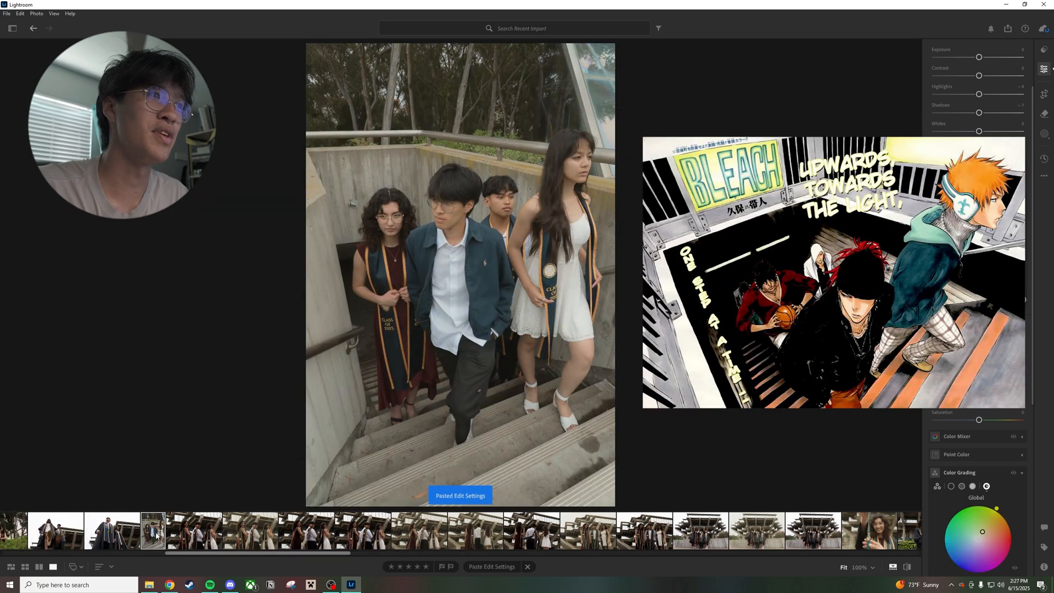
right_click(156, 535)
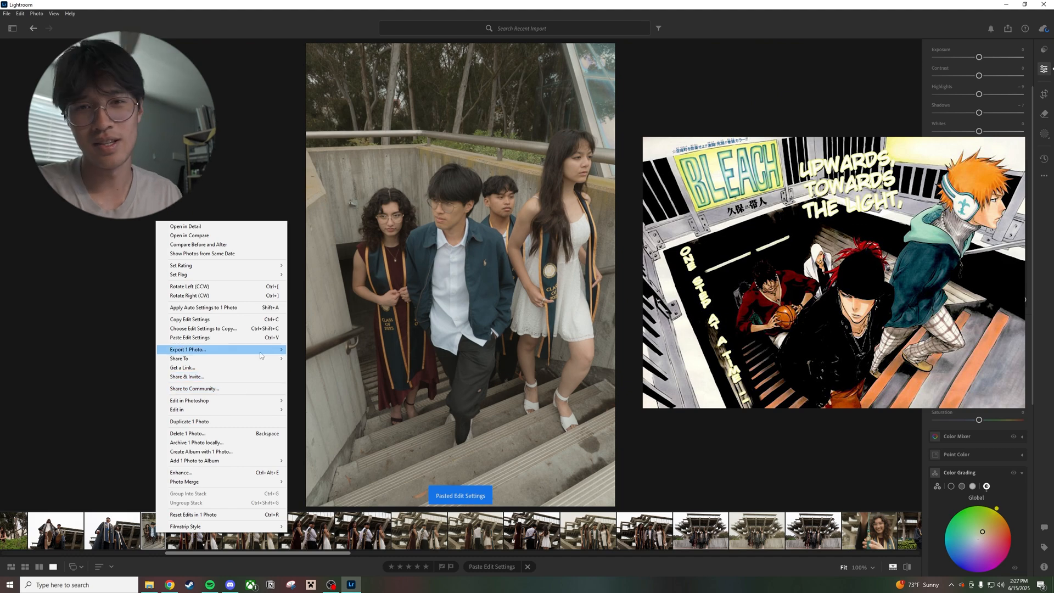
mouse_move(283, 350)
click(326, 371)
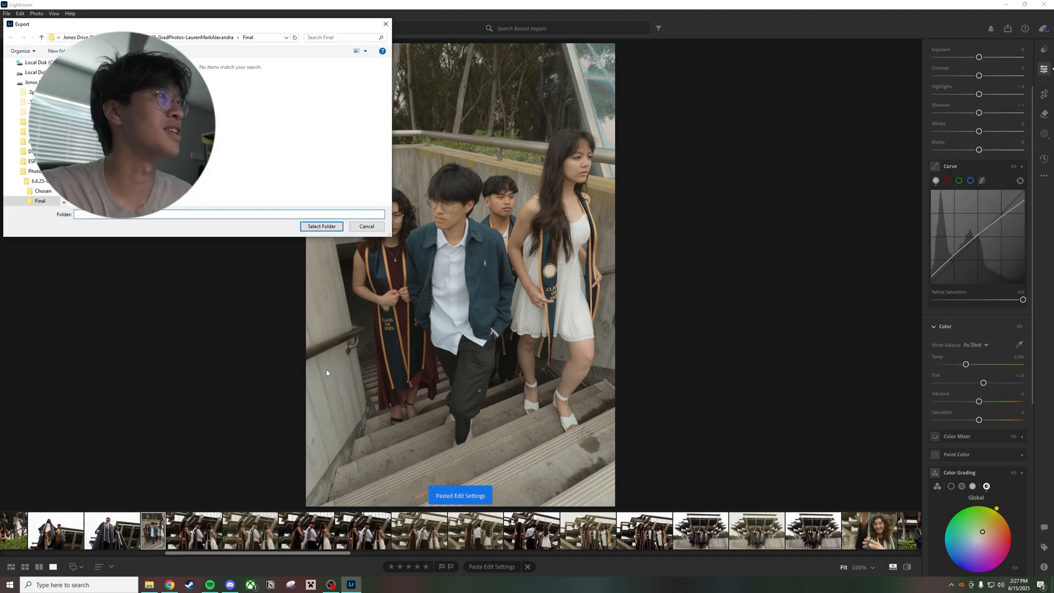
click(321, 226)
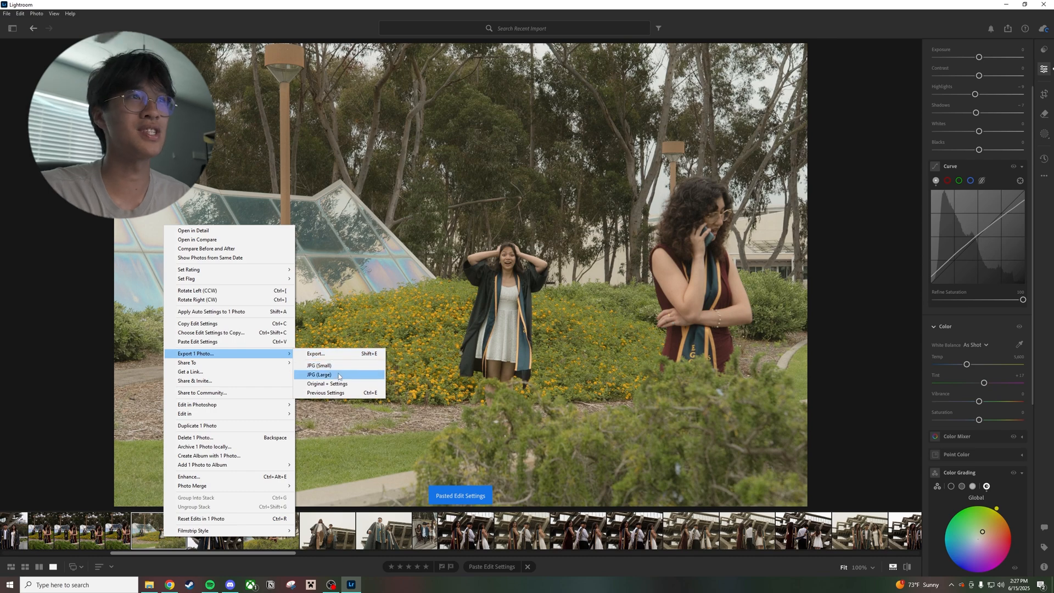
Export the edited wide flowerbed photo with the graduate on the phone as a large JPG to the Final folder
click(337, 357)
click(328, 227)
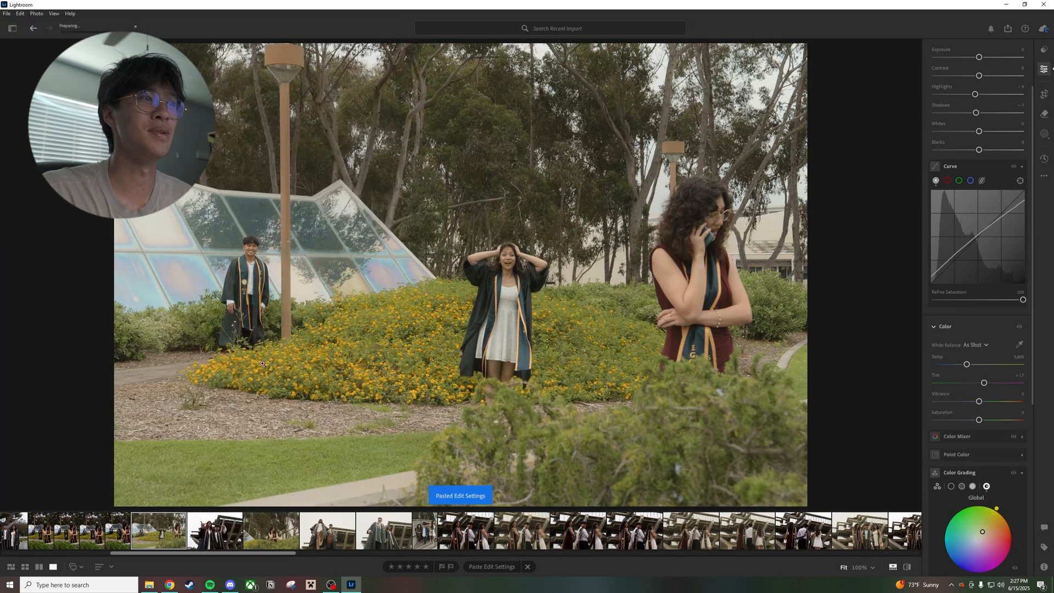
Paste the edit settings onto the vertical flowerbed photo with the graduate holding her head behind the phone caller, and export it as a large JPG to Final
click(108, 533)
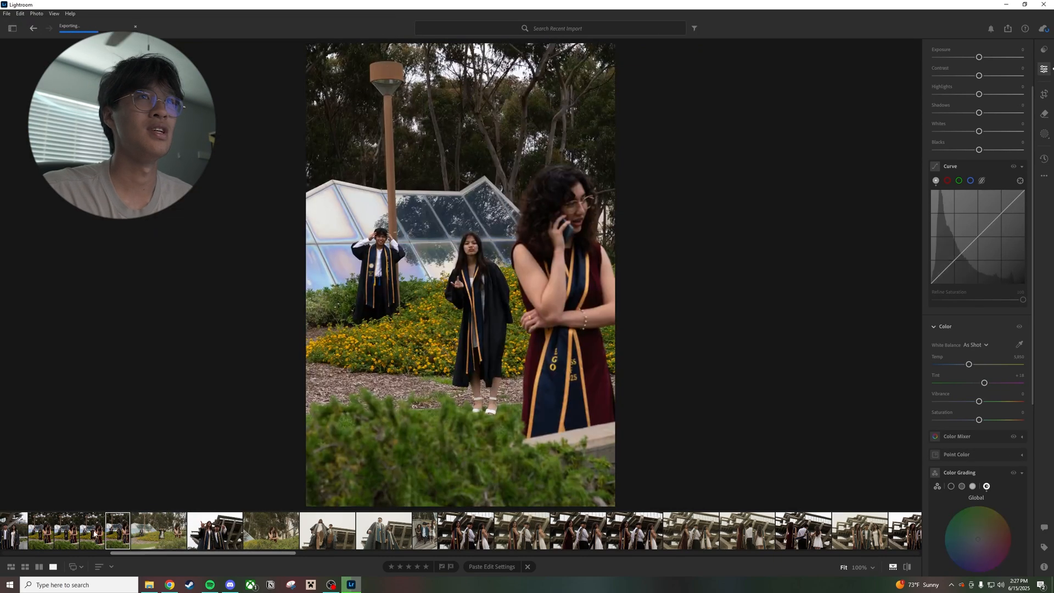
click(94, 533)
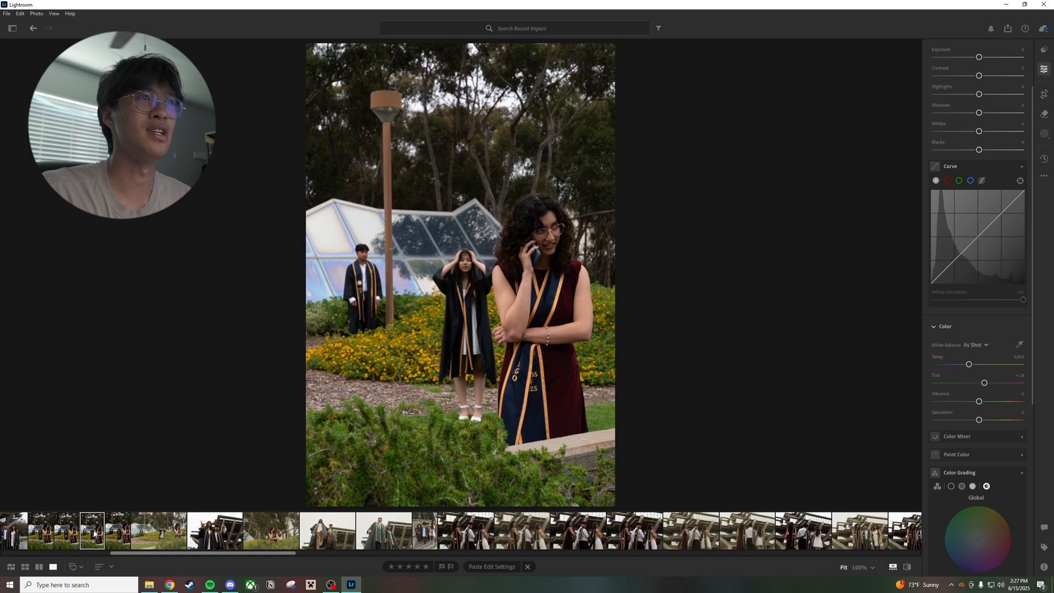
key(ctrl+v)
right_click(92, 535)
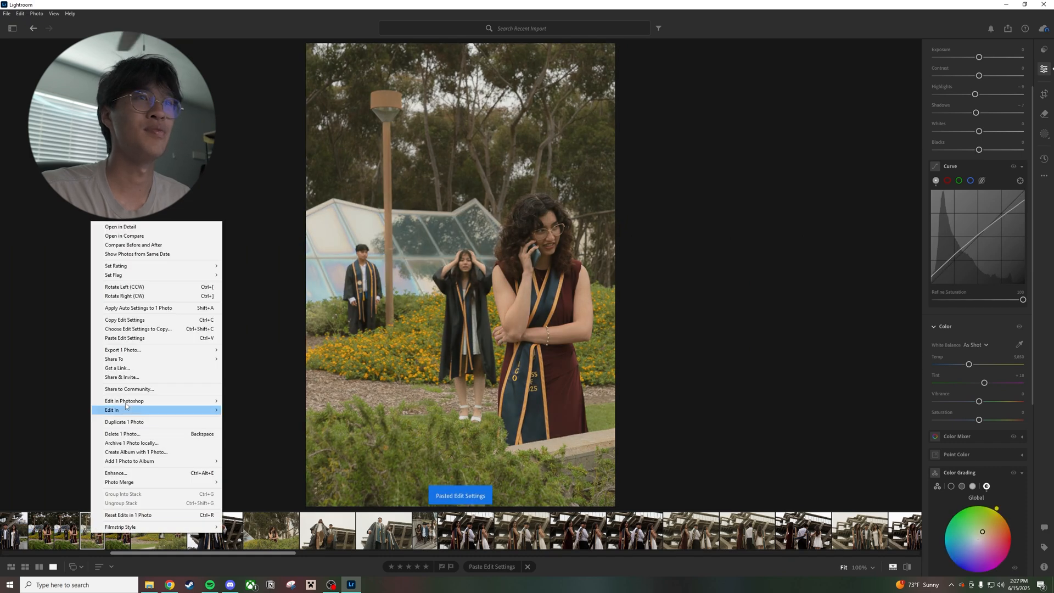
mouse_move(209, 350)
click(259, 370)
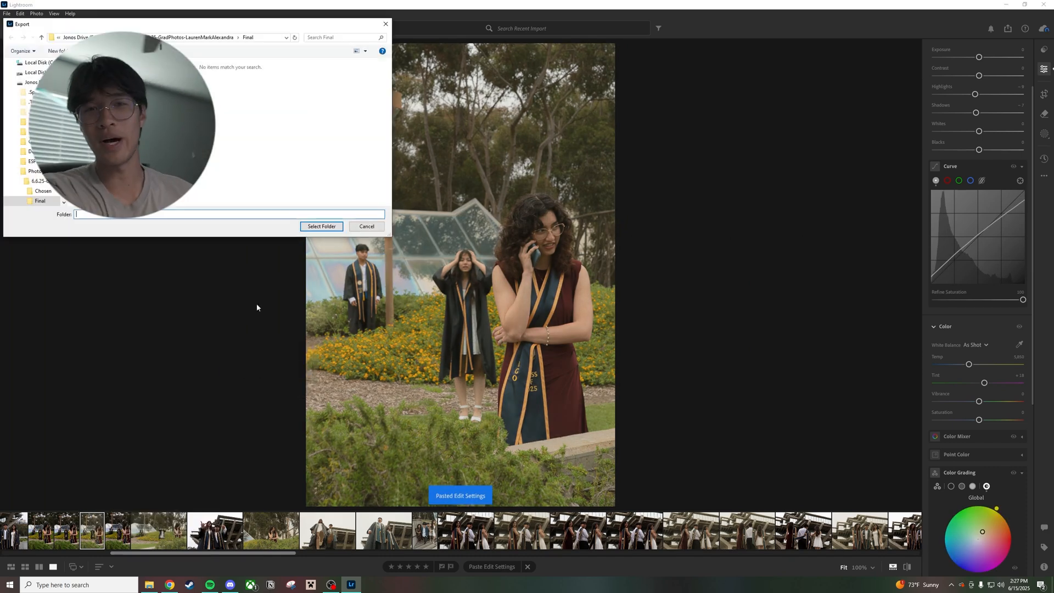
click(310, 225)
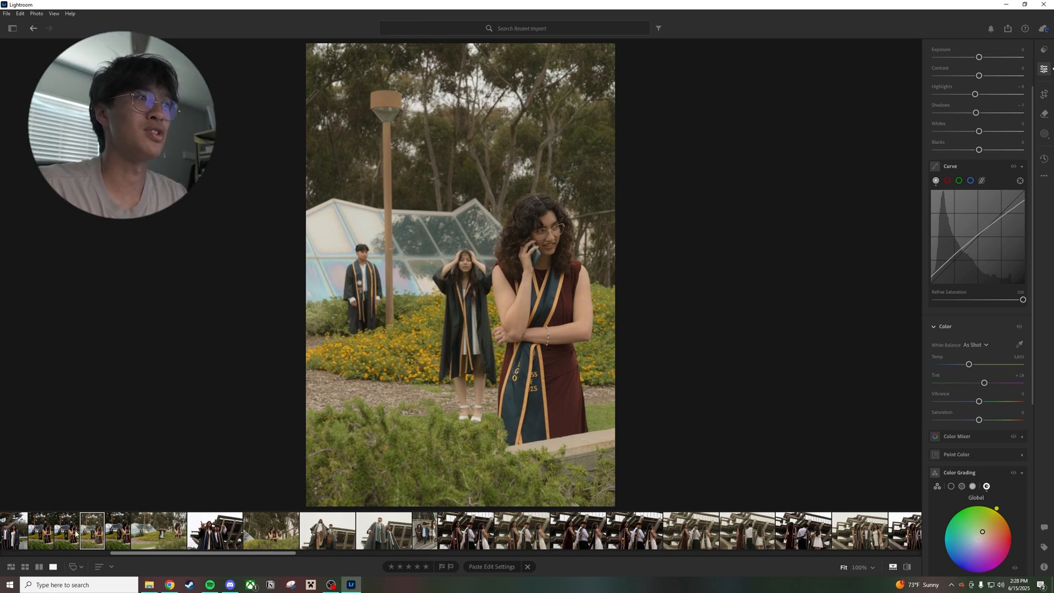
Paste the edit settings onto the vertical flowerbed photo where one graduate leans against the lamp post behind the phone caller
click(76, 532)
click(21, 529)
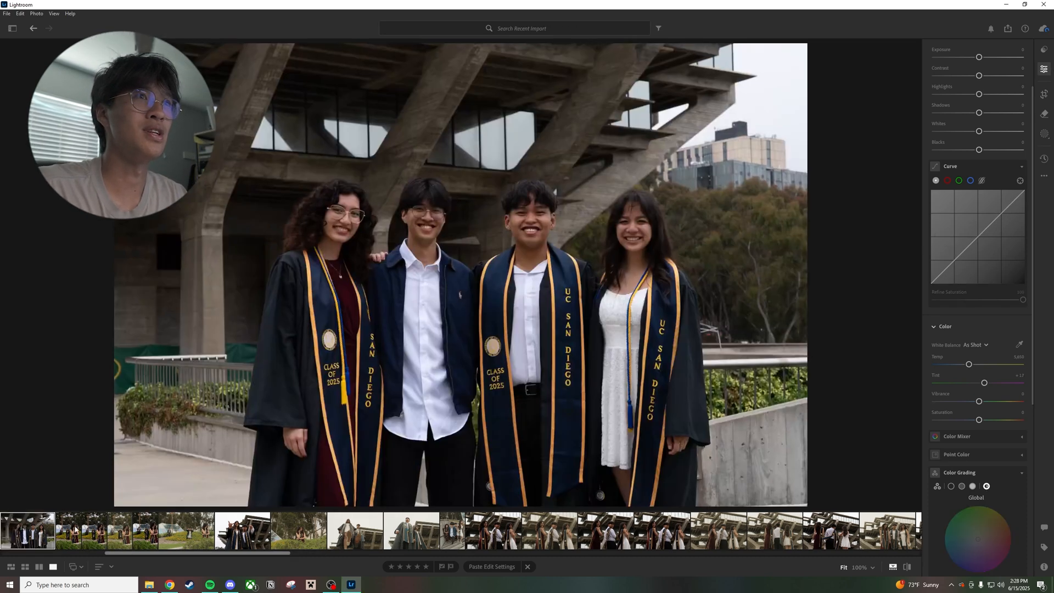
click(70, 530)
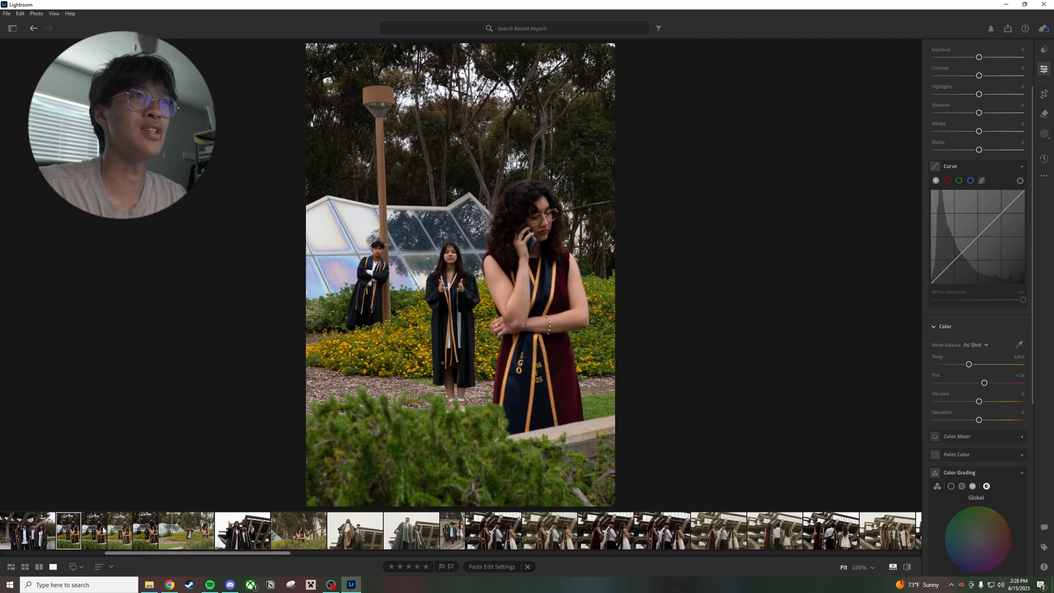
key(ctrl+v)
right_click(70, 531)
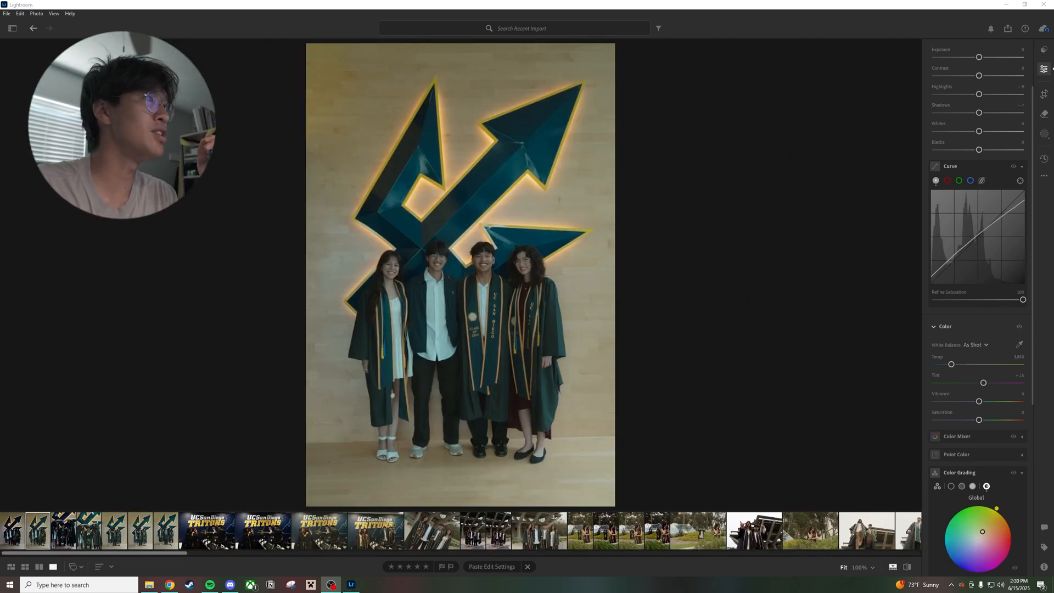
Switch to File Explorer, enlarge the Final folder window and open the first exported photo, DSC05488.jpg, for review
click(149, 585)
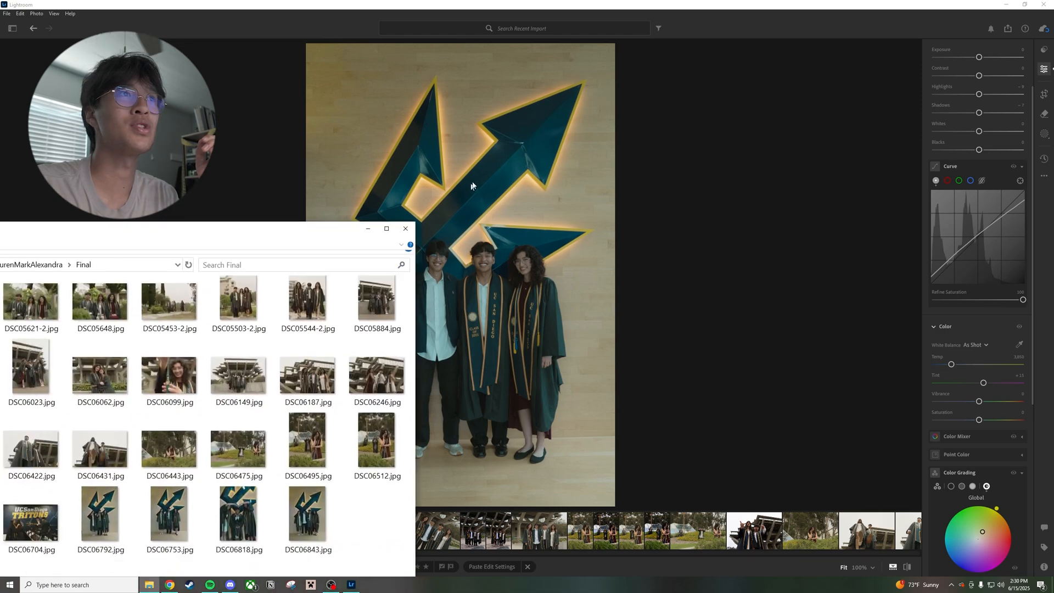
click(703, 156)
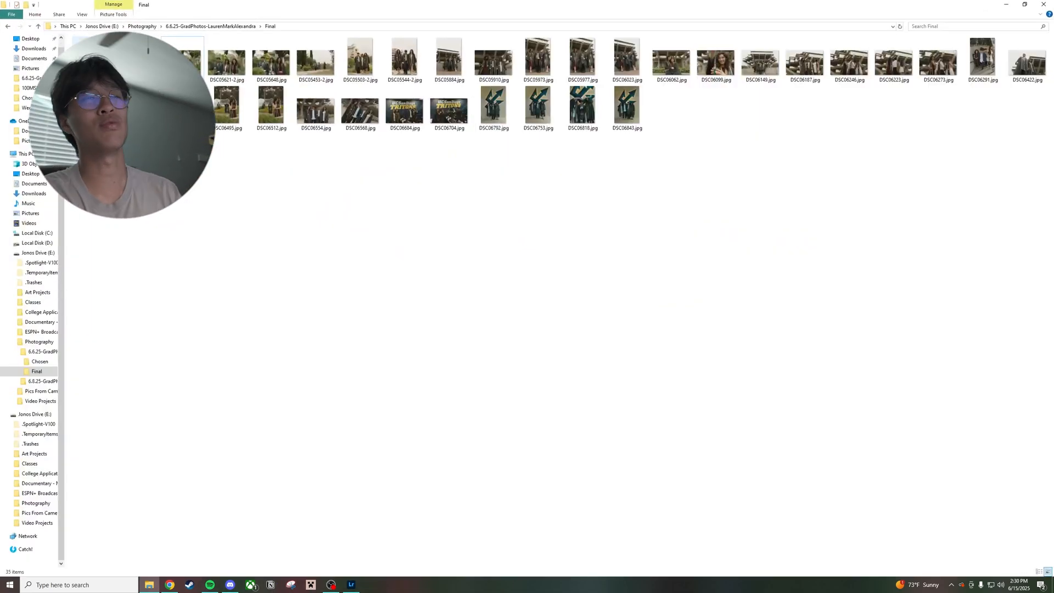
double_click(94, 64)
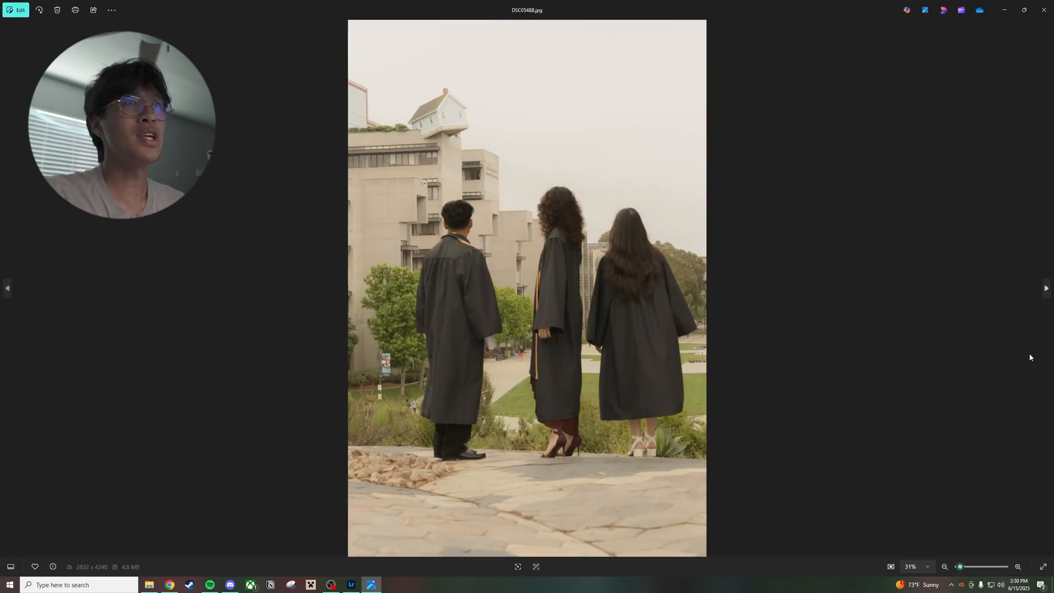
Review the exported group portraits below the rooftop house and the garden bench photos, up to DSC05648.jpg
click(1045, 288)
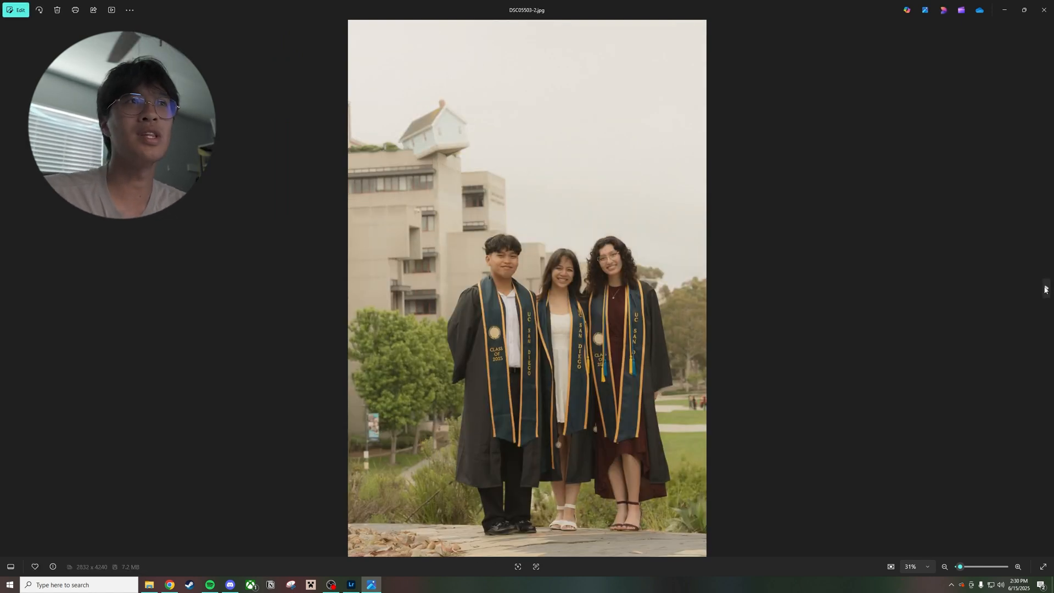
click(1045, 289)
click(1045, 289)
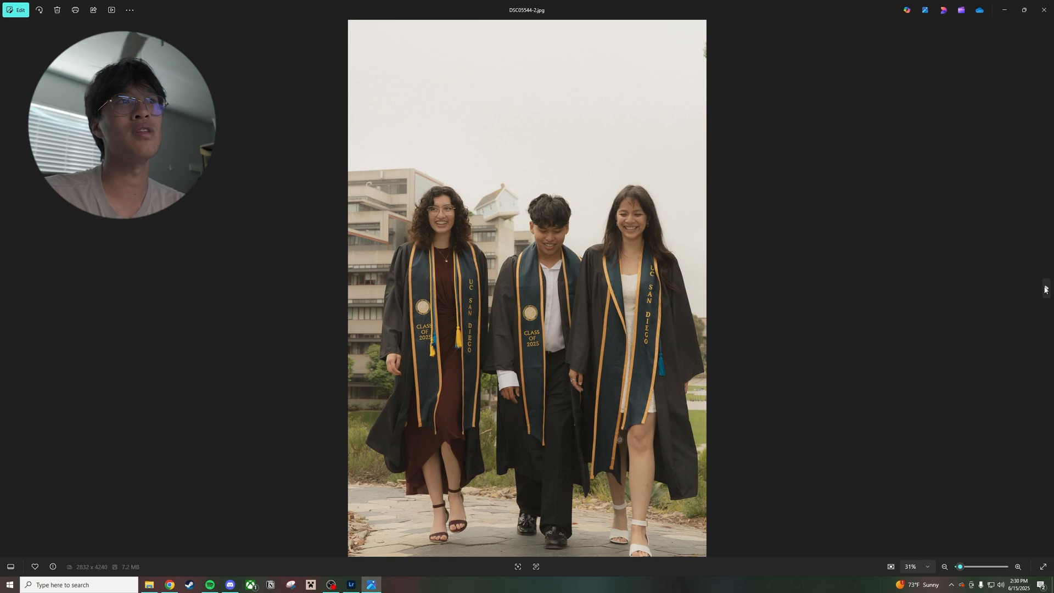
click(1044, 289)
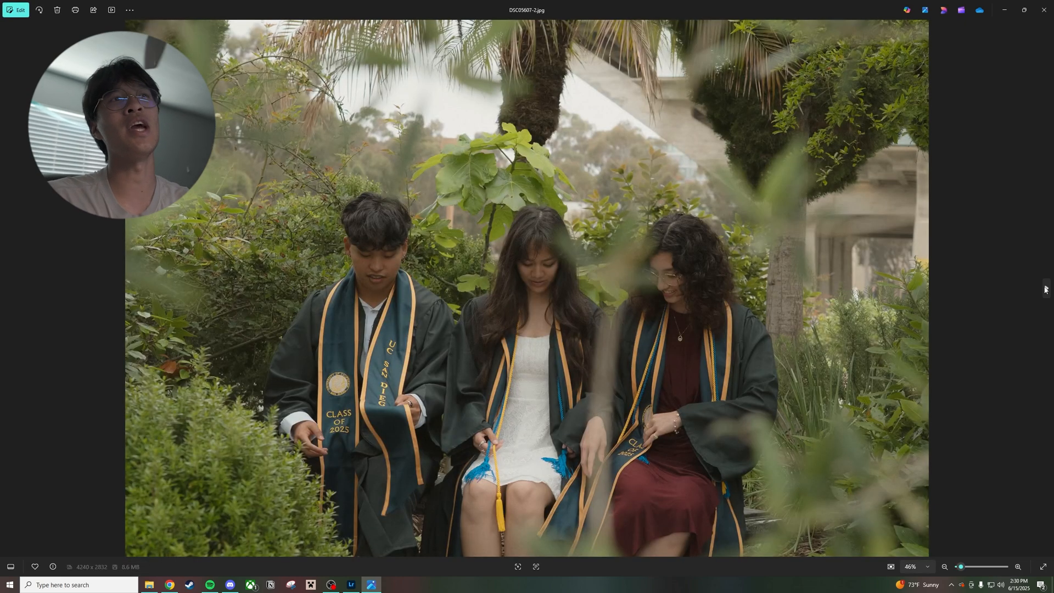
click(1045, 289)
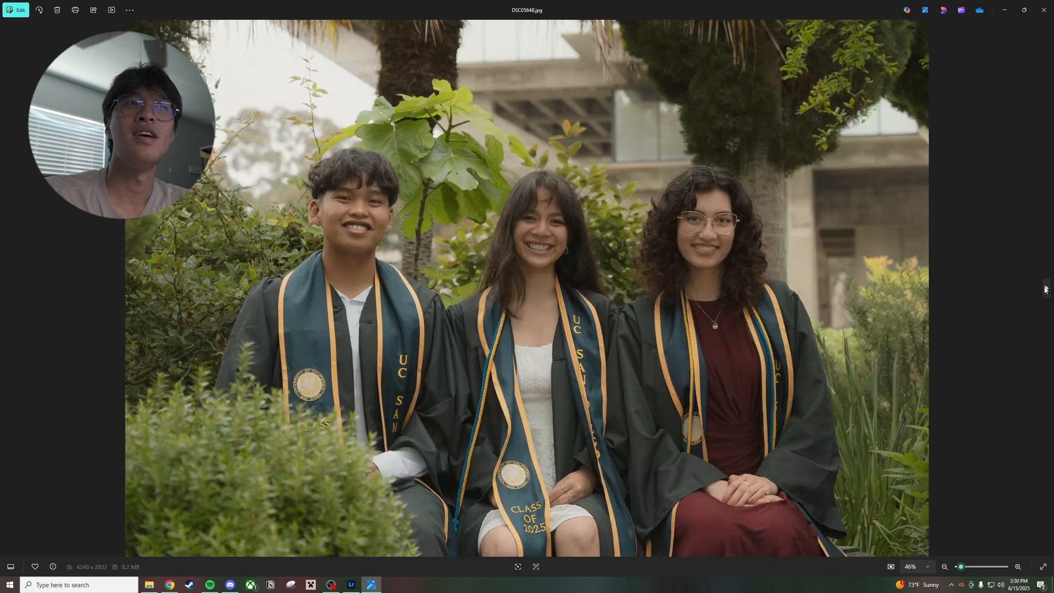
Review the exported photos taken at the concrete wall and hedge by the library, from DSC05884.jpg to the tassel close-up DSC06099.jpg
click(1045, 289)
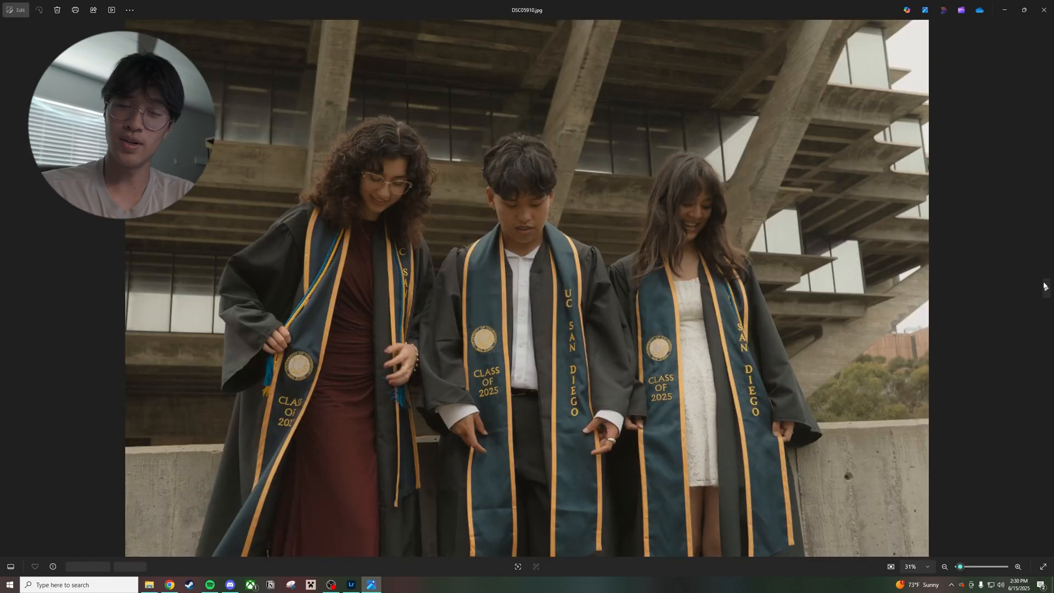
click(1045, 289)
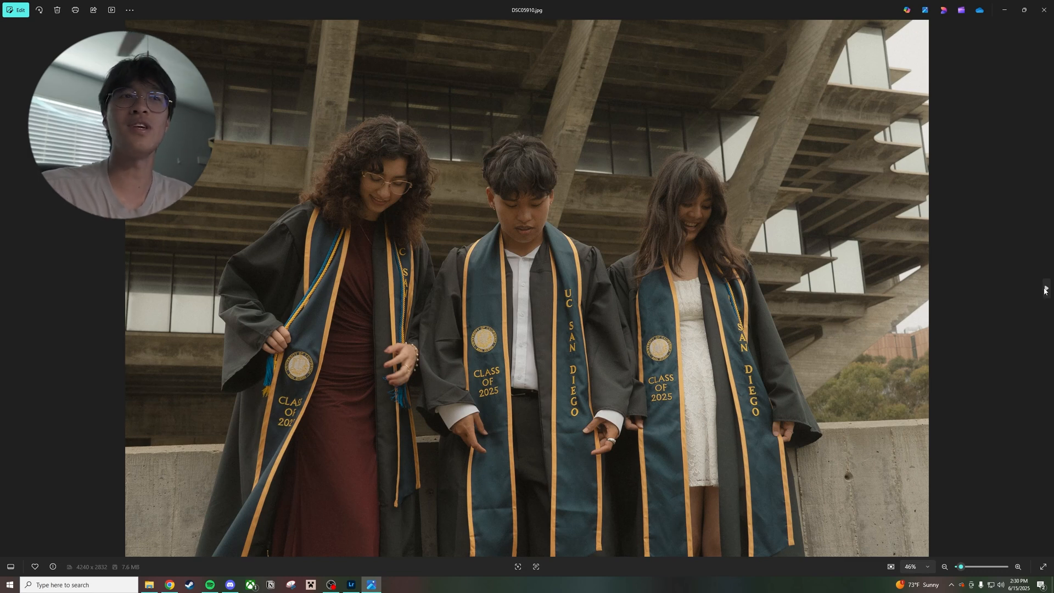
click(1044, 289)
click(1045, 290)
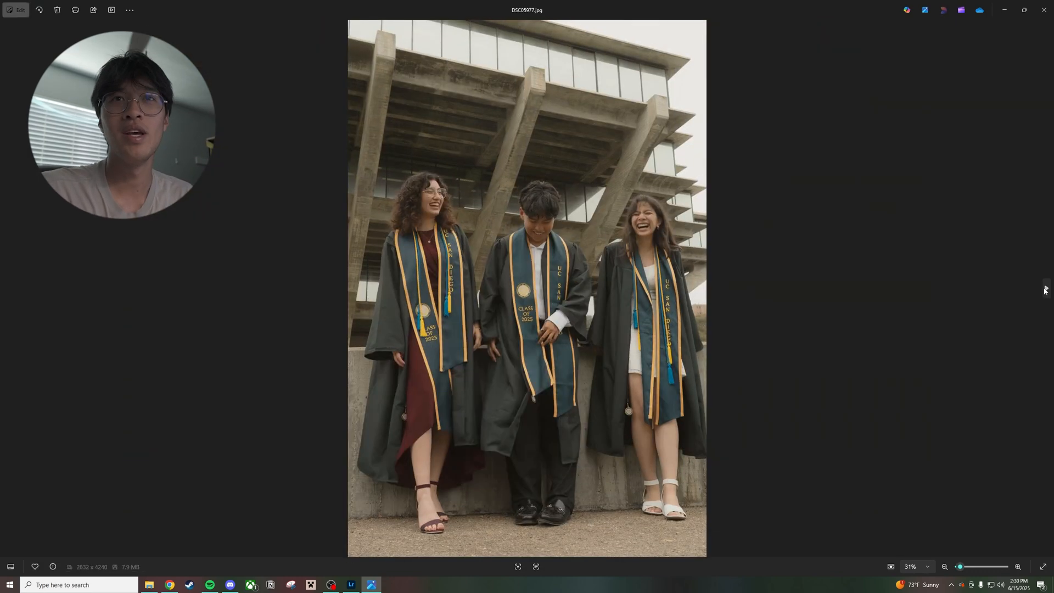
click(1044, 290)
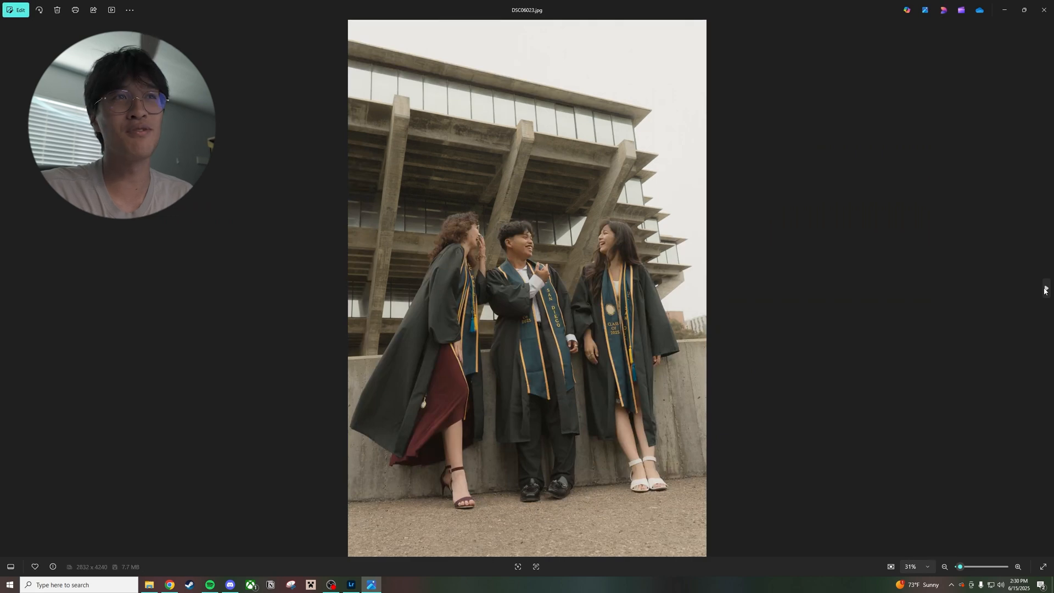
click(1045, 290)
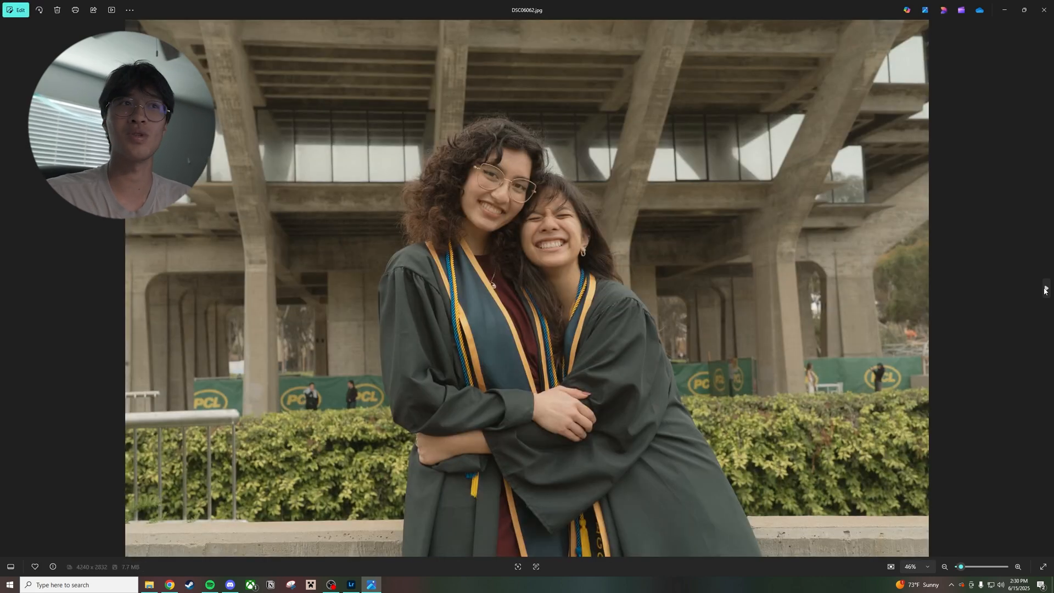
click(1045, 290)
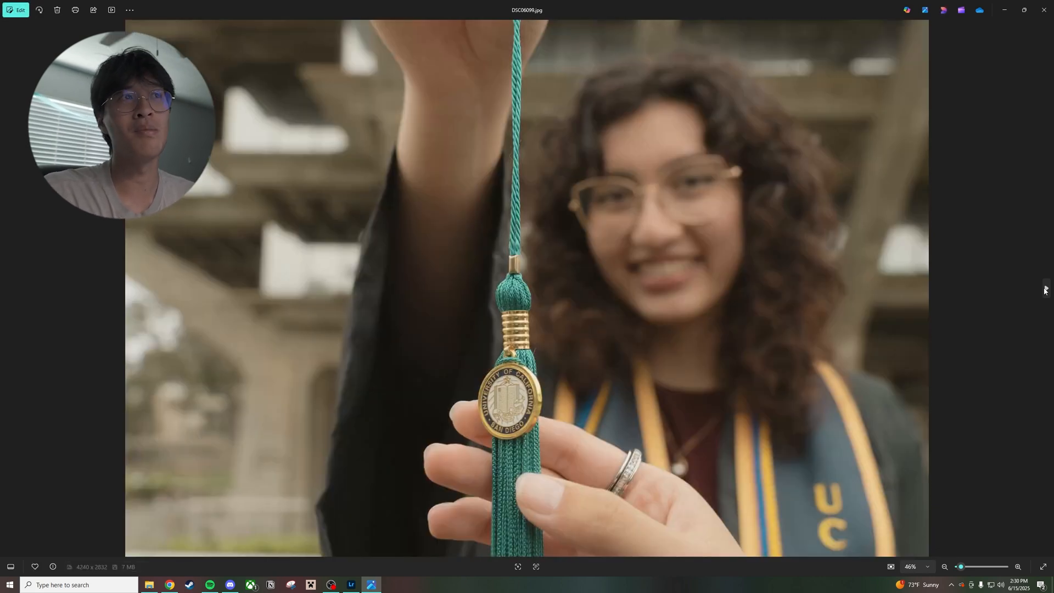
Review the stole portraits in front of the library and the low-angle gown shots, from DSC06187.jpg to DSC06431.jpg
click(1044, 289)
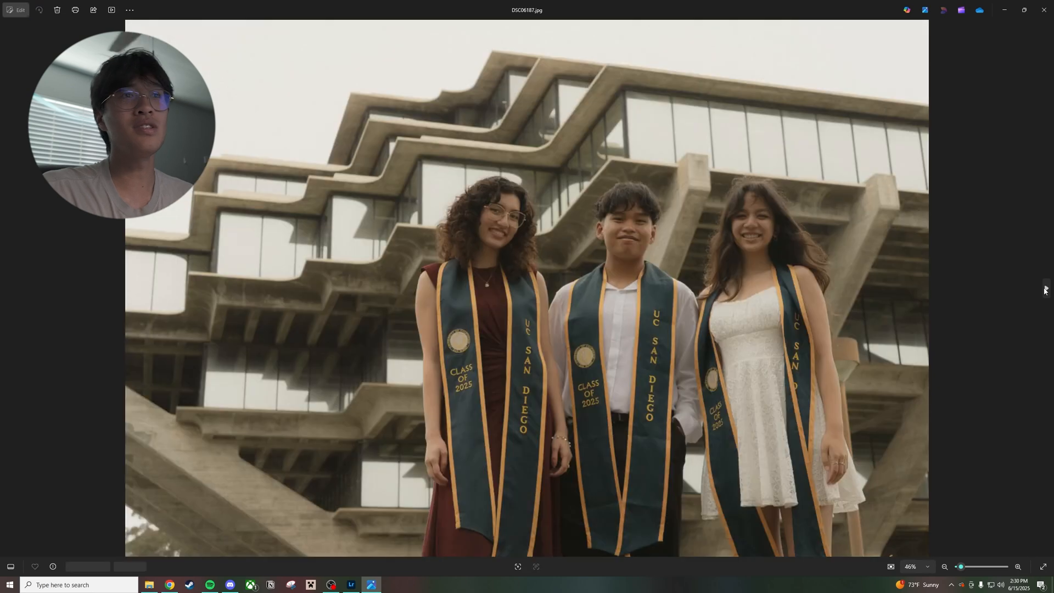
click(1045, 290)
click(1045, 289)
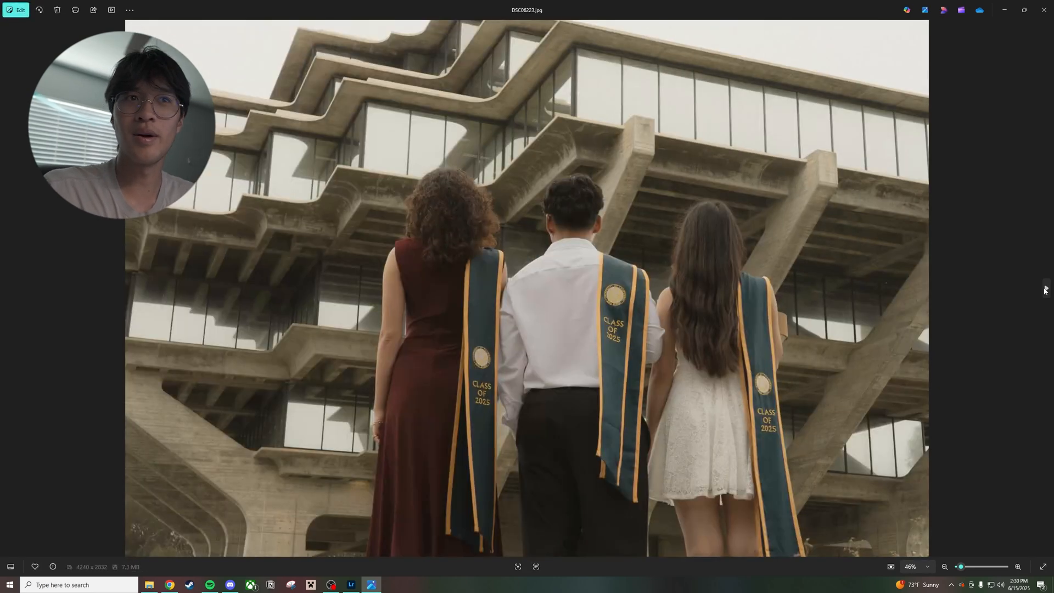
click(1045, 290)
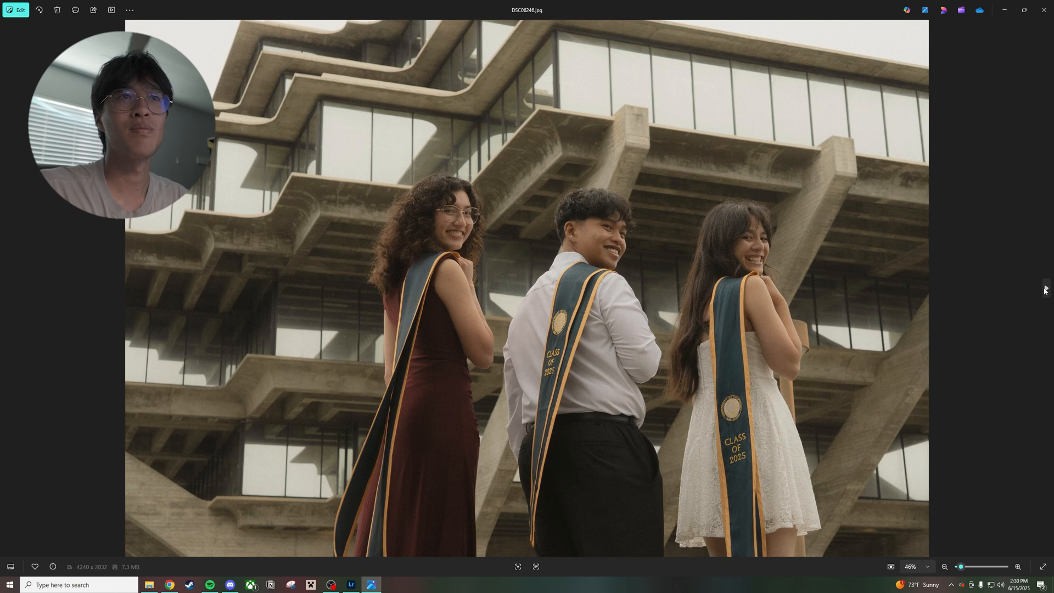
click(1045, 290)
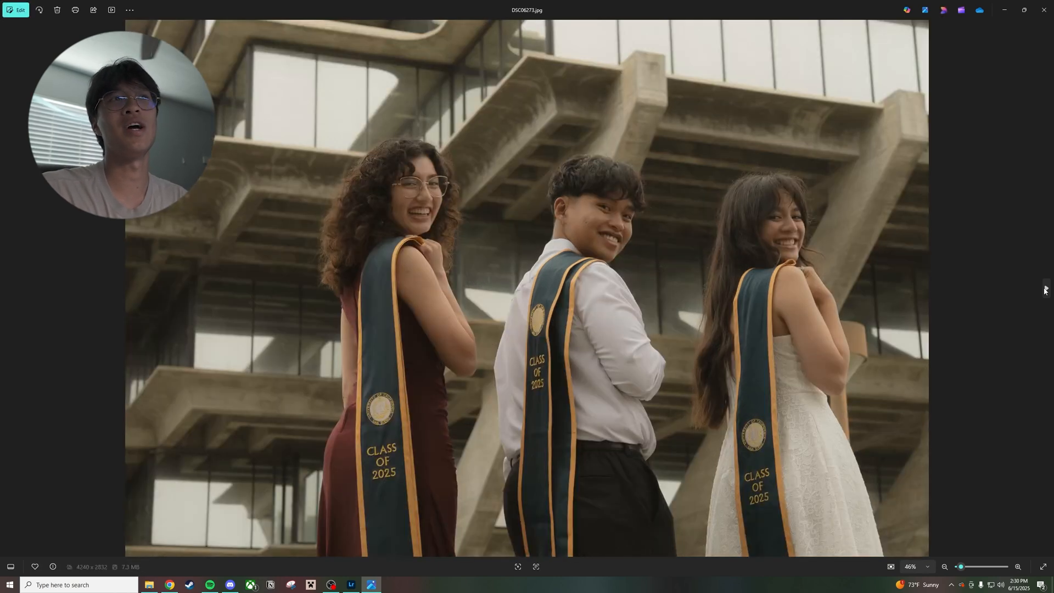
click(1044, 290)
click(1045, 290)
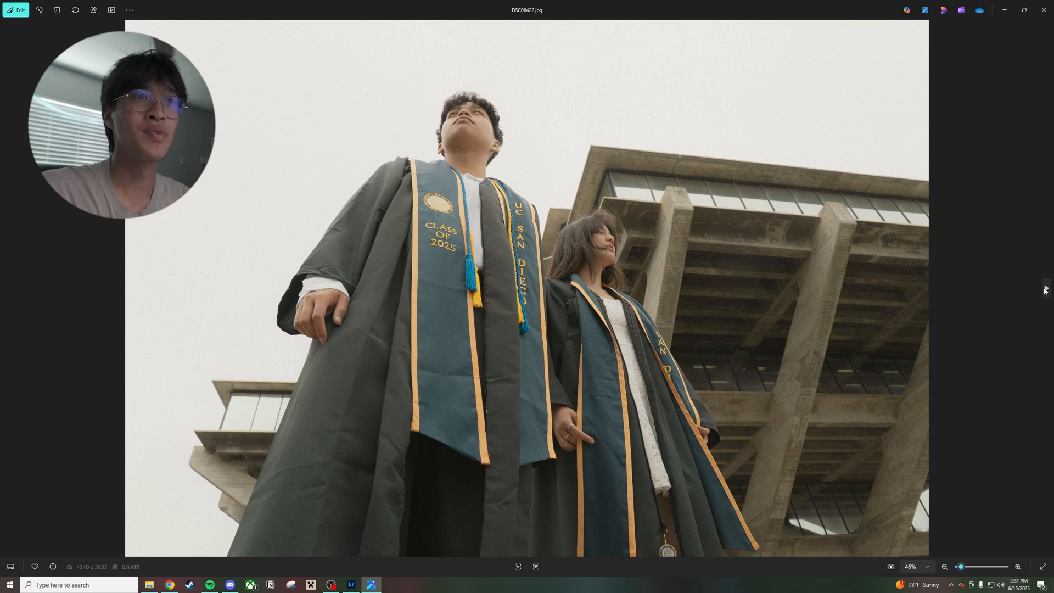
click(1045, 290)
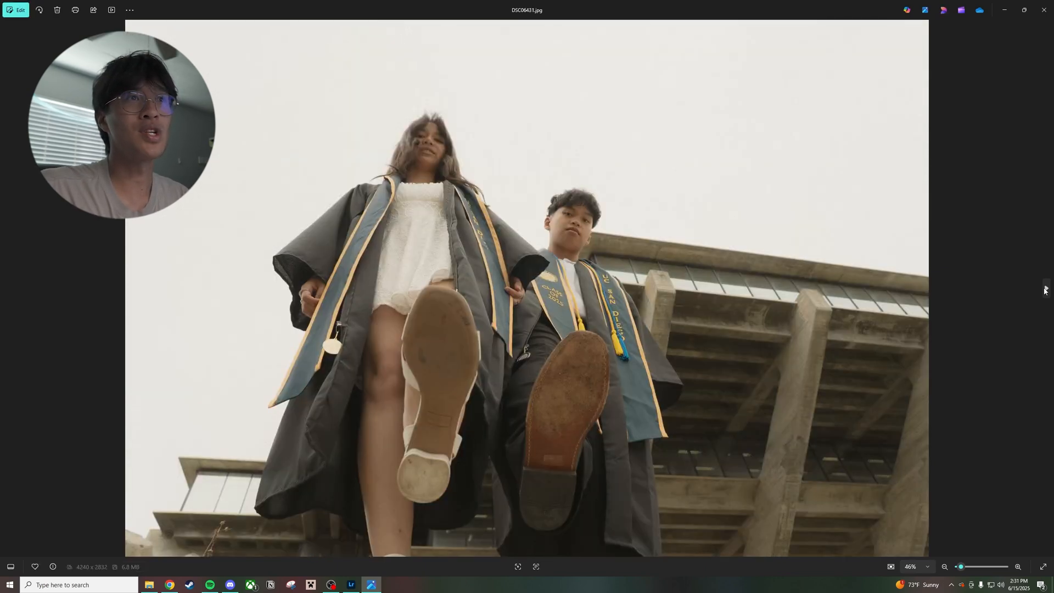
Review the flowerbed phone-call photos and the outdoor four-person group shots, from DSC06475.jpg to DSC06568.jpg
click(1044, 290)
click(1045, 290)
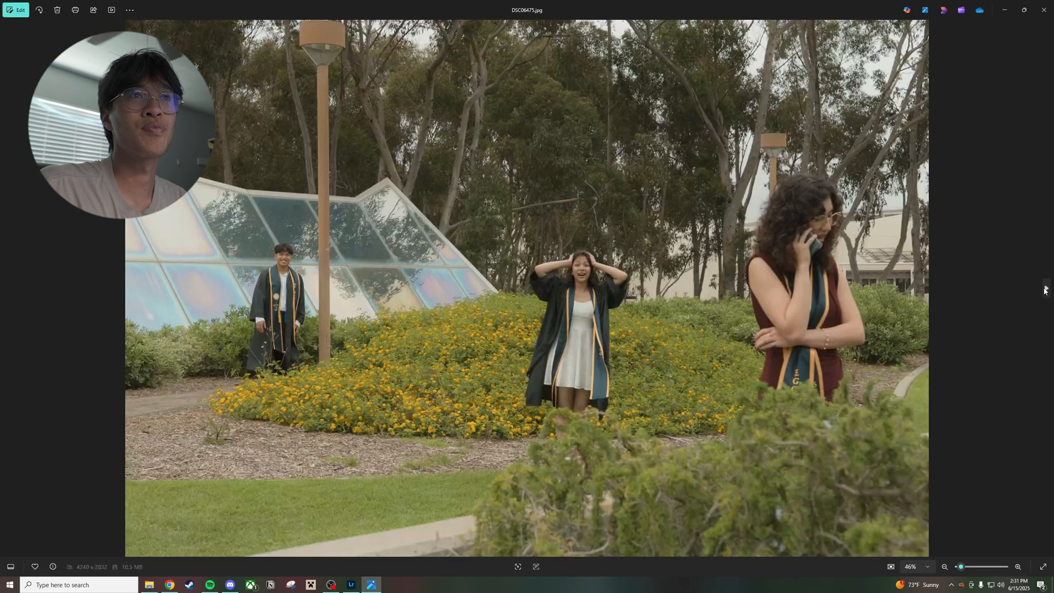
click(1044, 289)
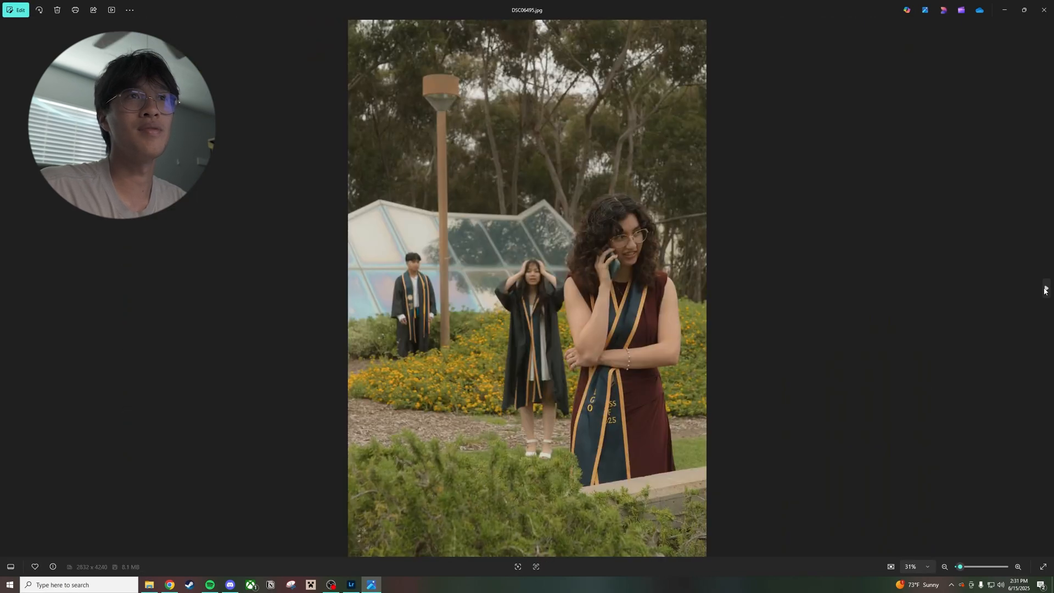
click(1045, 290)
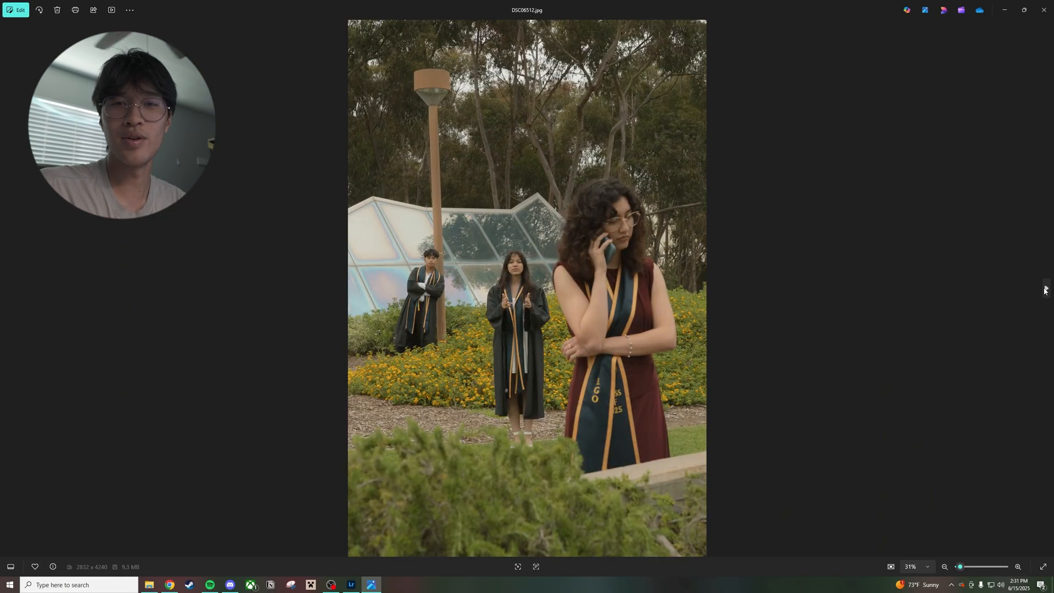
click(1045, 290)
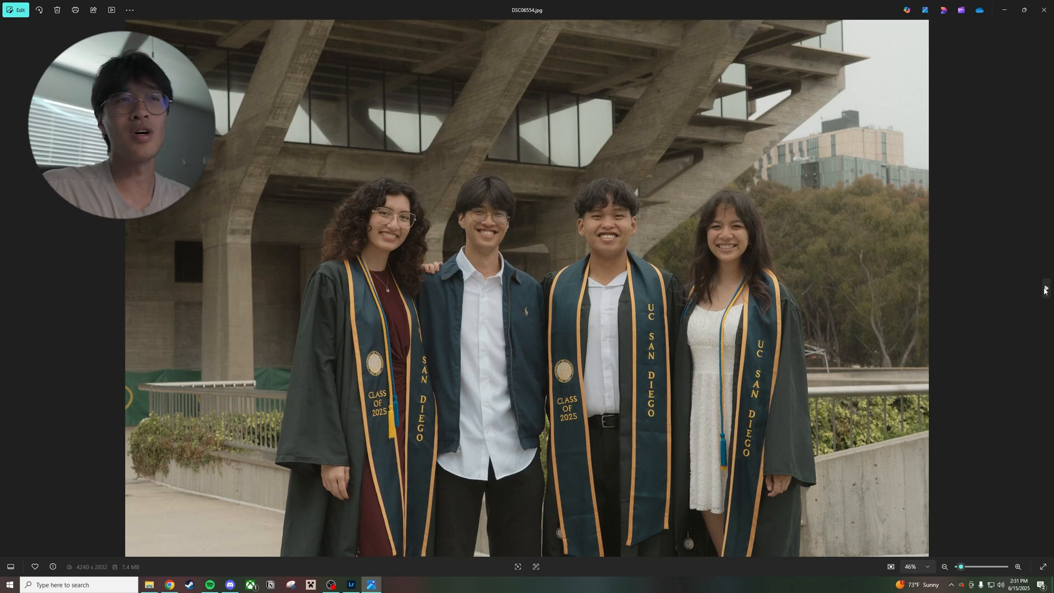
click(1044, 290)
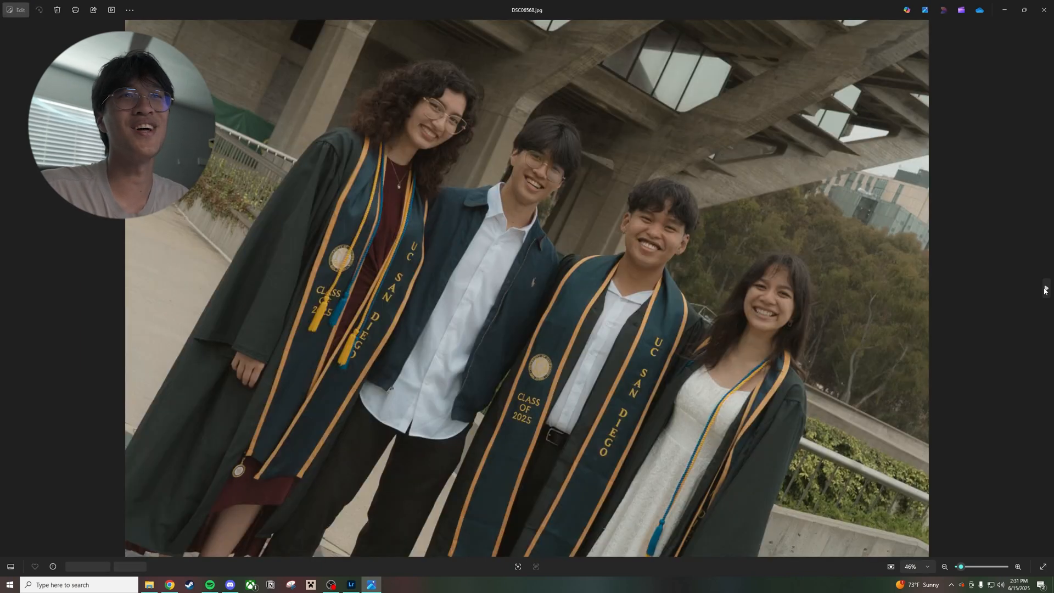
Review the indoor photos at the UC San Diego Tritons wall and the illuminated trident, ending on DSC06843.jpg
click(1044, 290)
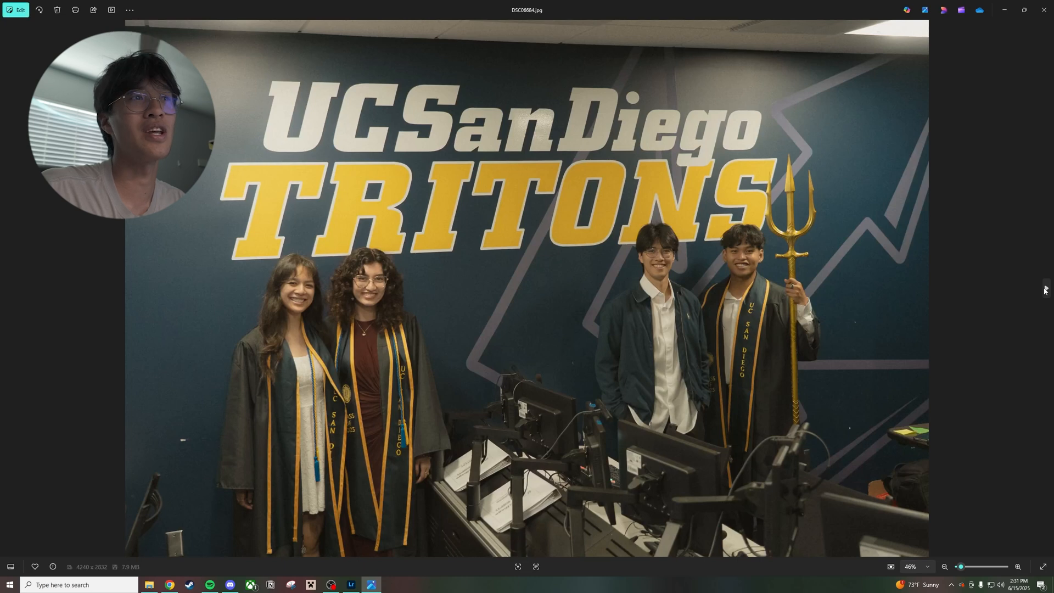
click(1044, 290)
click(1045, 289)
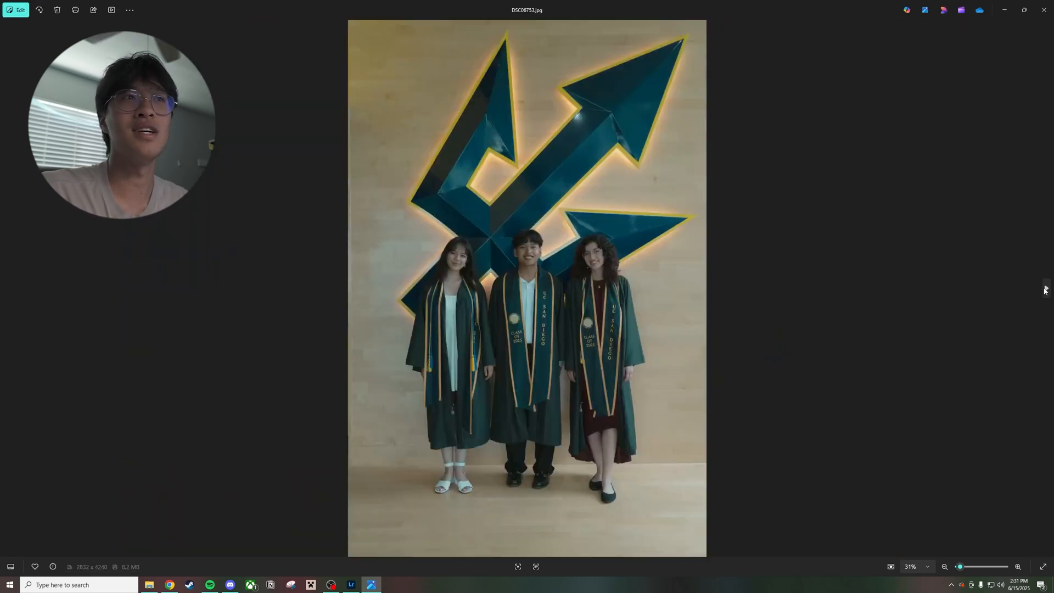
click(1045, 290)
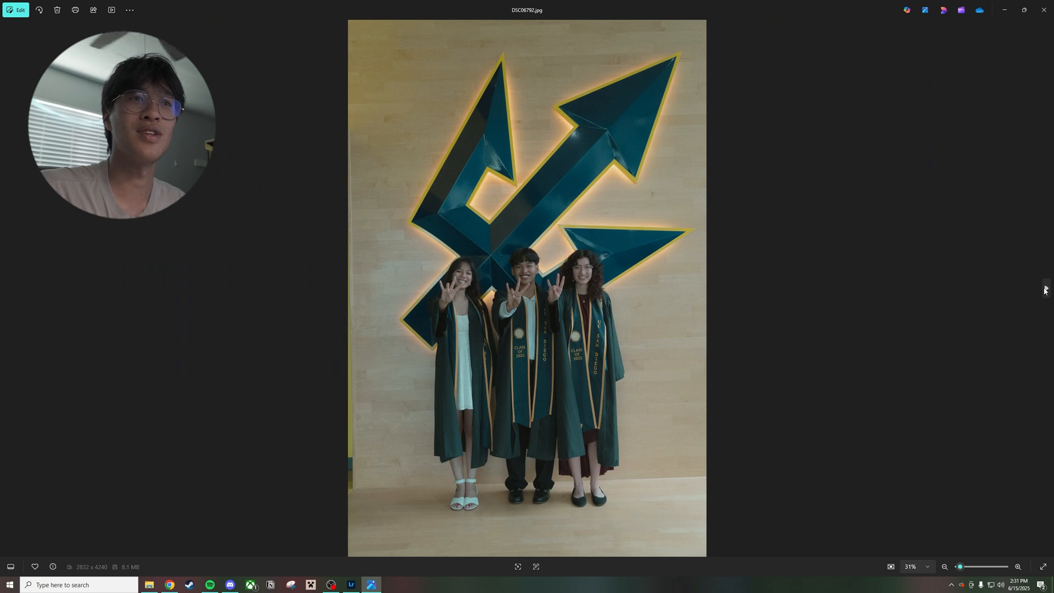
click(1045, 290)
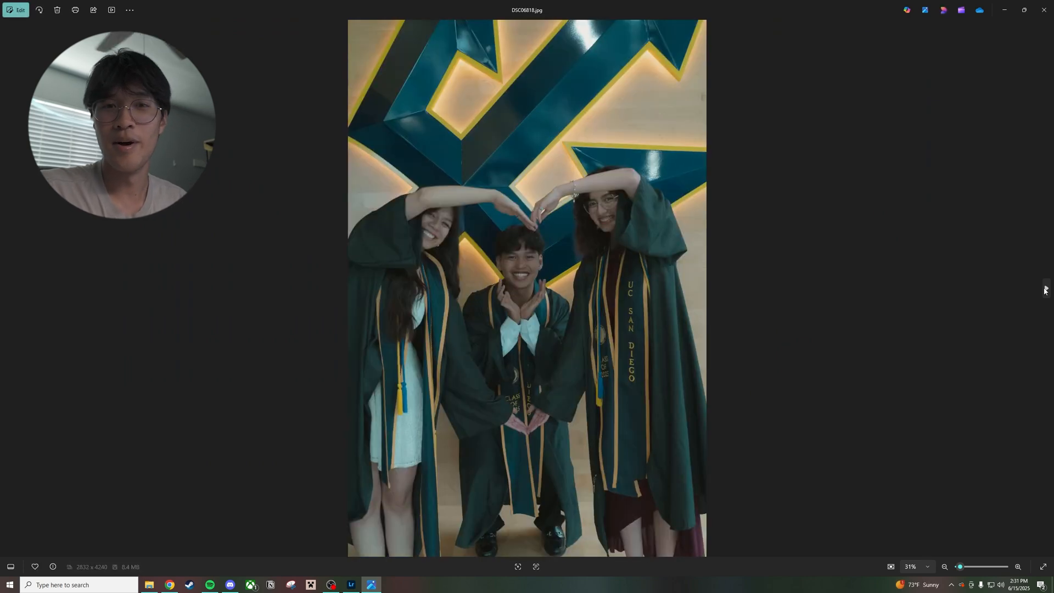
click(1045, 290)
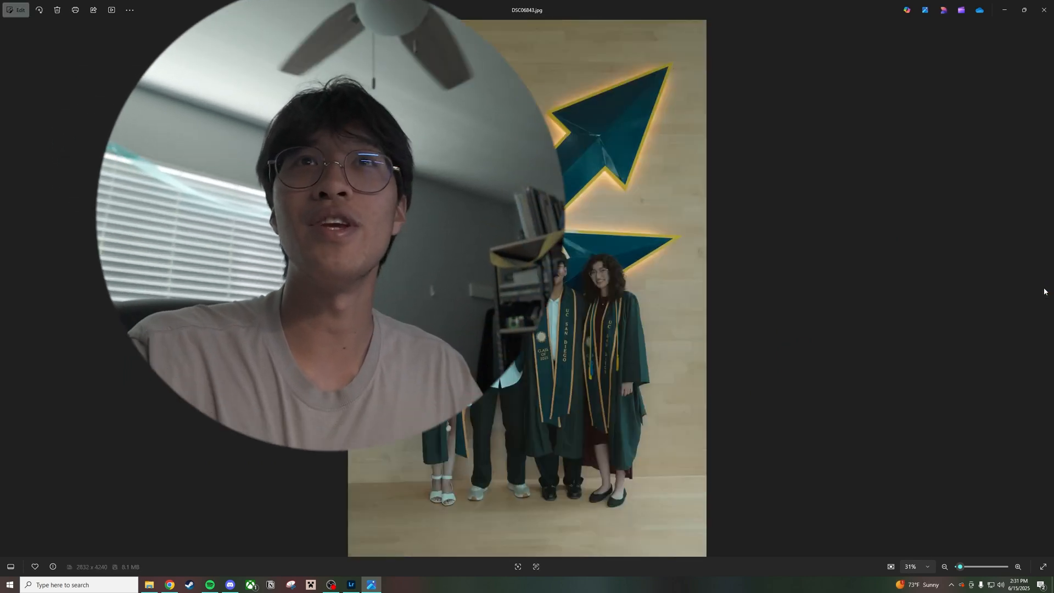